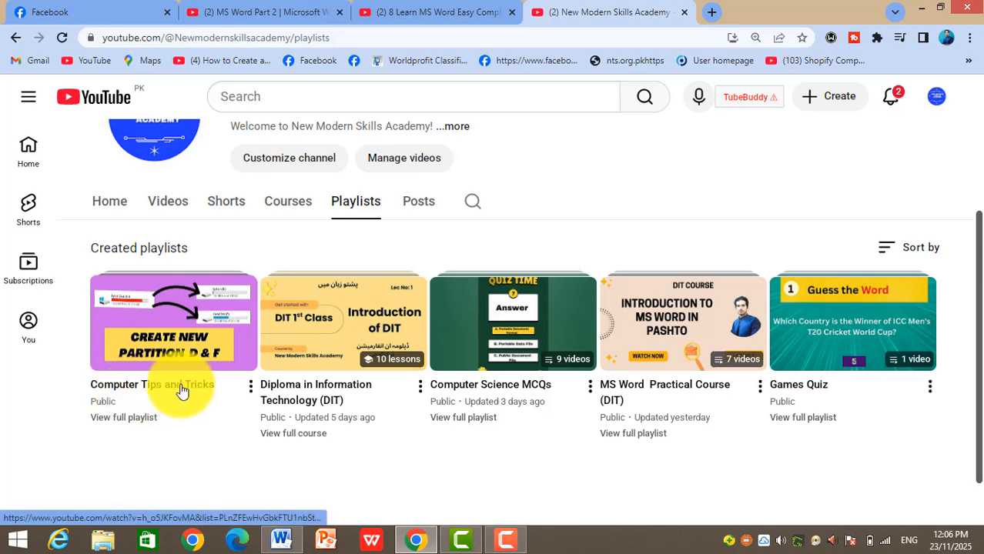
Step: Minimize the browser showing the channel playlists and switch to the blank Word document
mouse_move(193, 288)
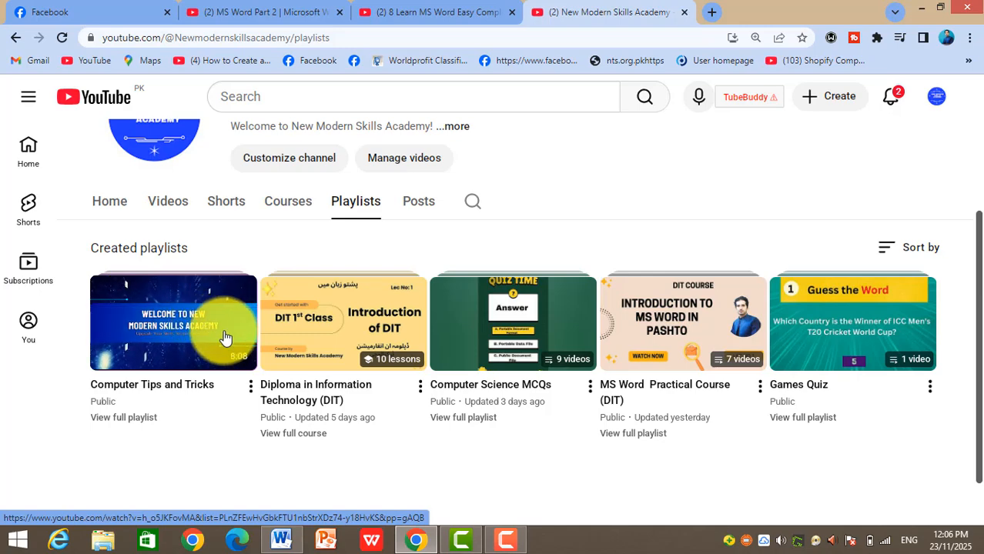
mouse_move(350, 388)
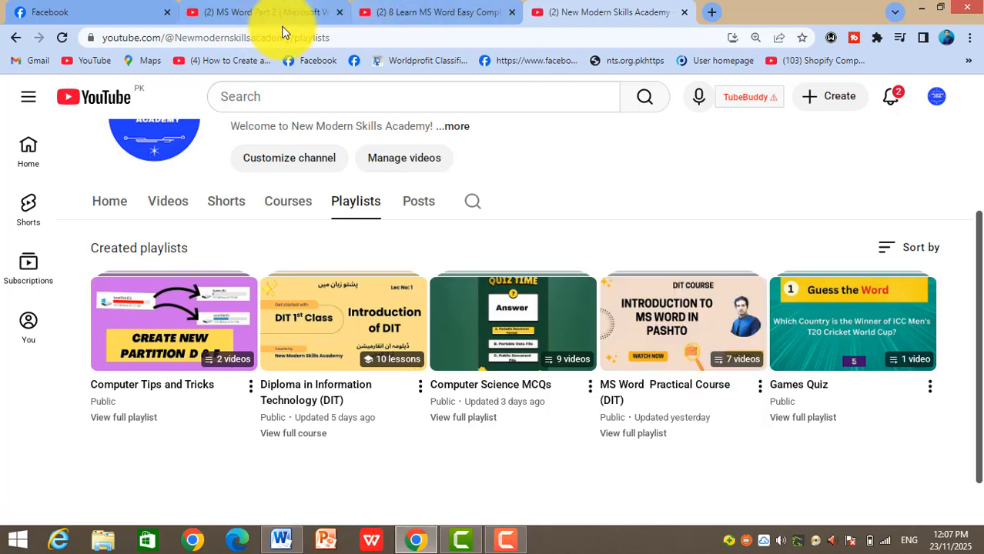
left_click(919, 12)
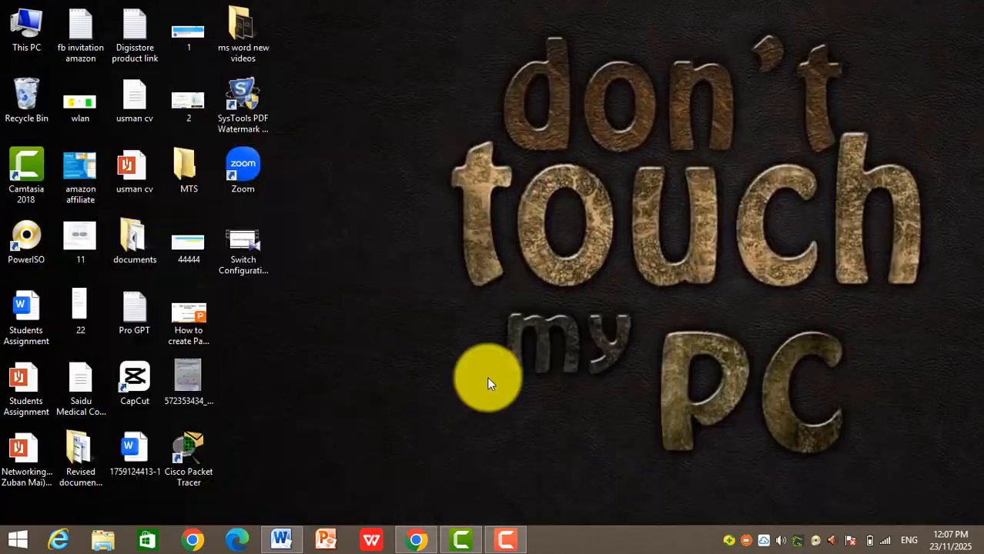
left_click(279, 541)
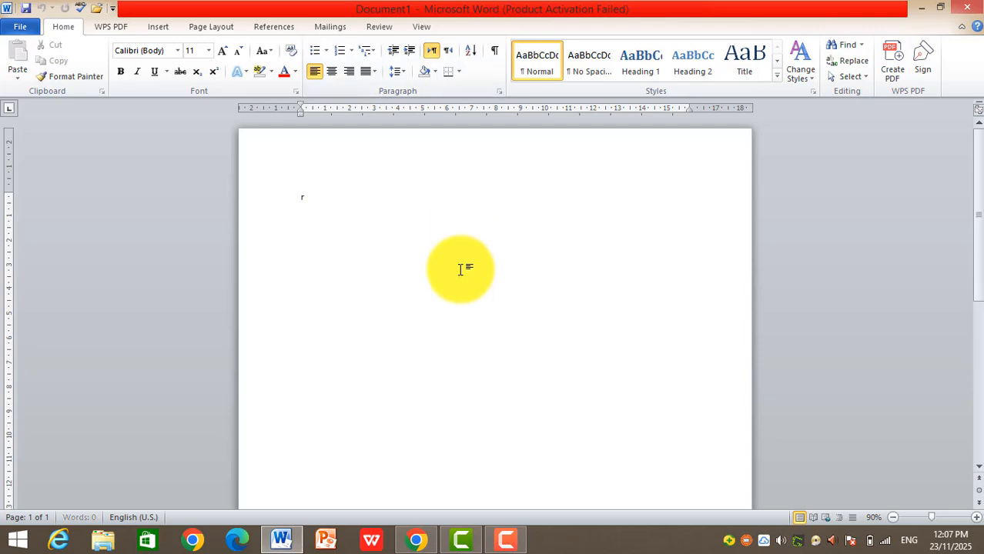
Step: Generate three paragraphs of sample text in the blank document with the rand() function
type("d(")
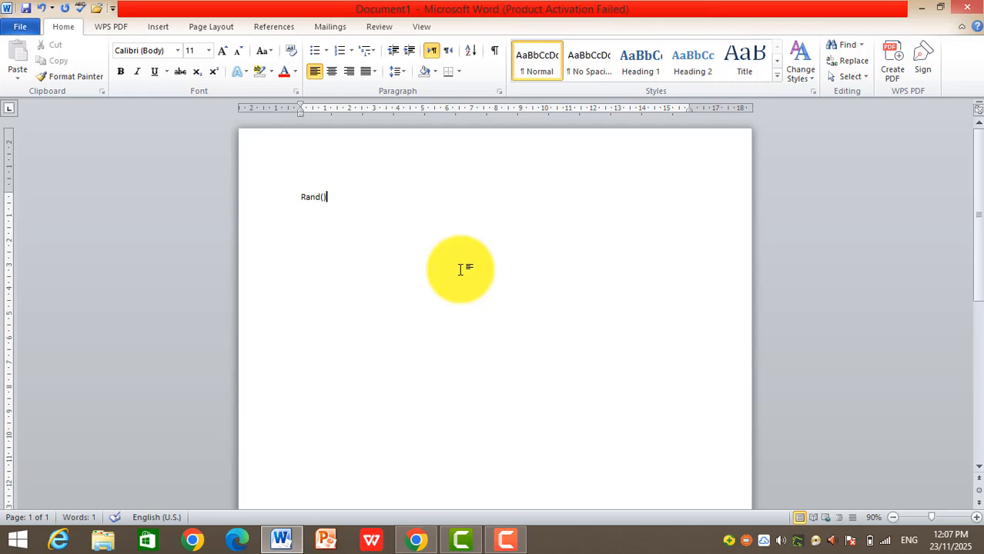
key("Return")
key("BackSpace")
key("BackSpace")
key("Return")
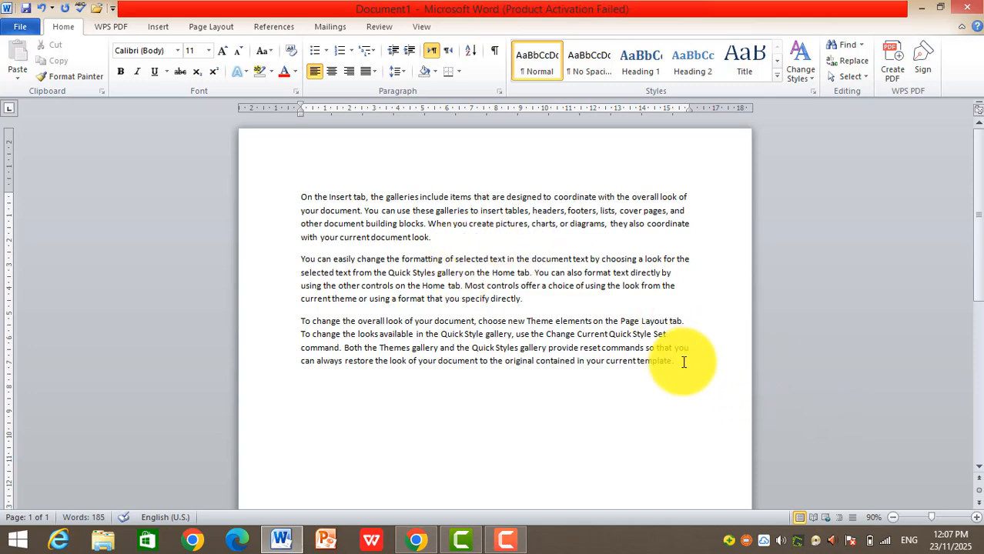
Step: Increase the font size of all three sample paragraphs to 12
left_click_drag(683, 363, 303, 194)
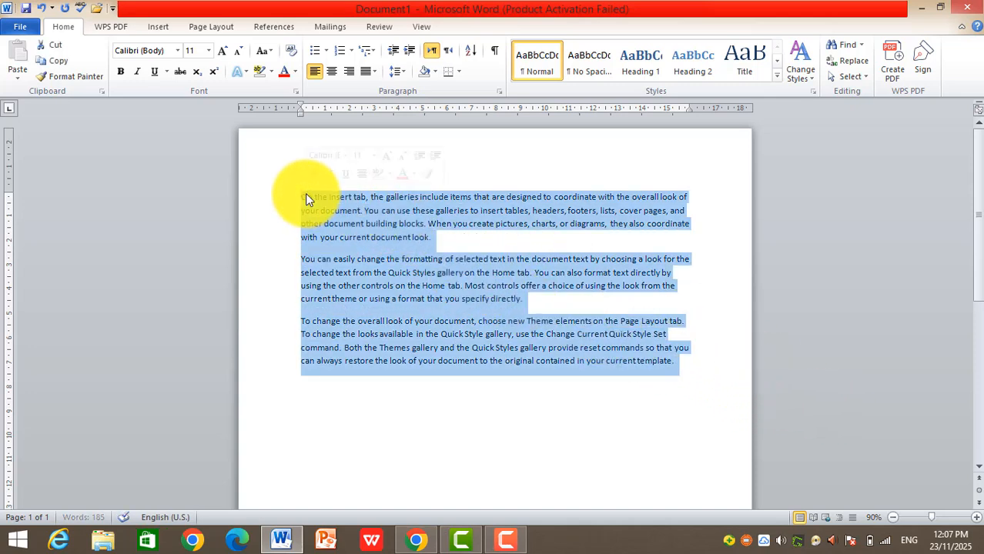
left_click(219, 50)
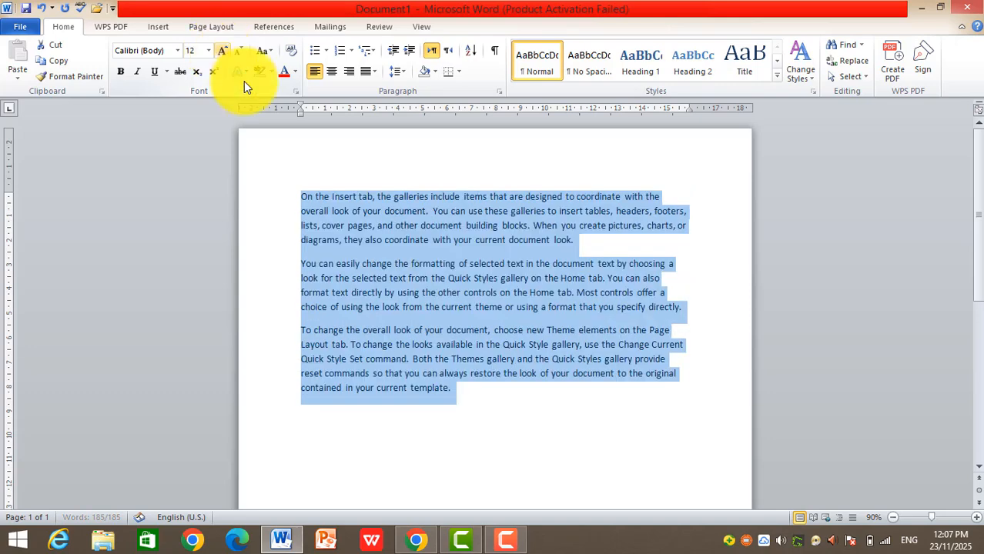
left_click(688, 391)
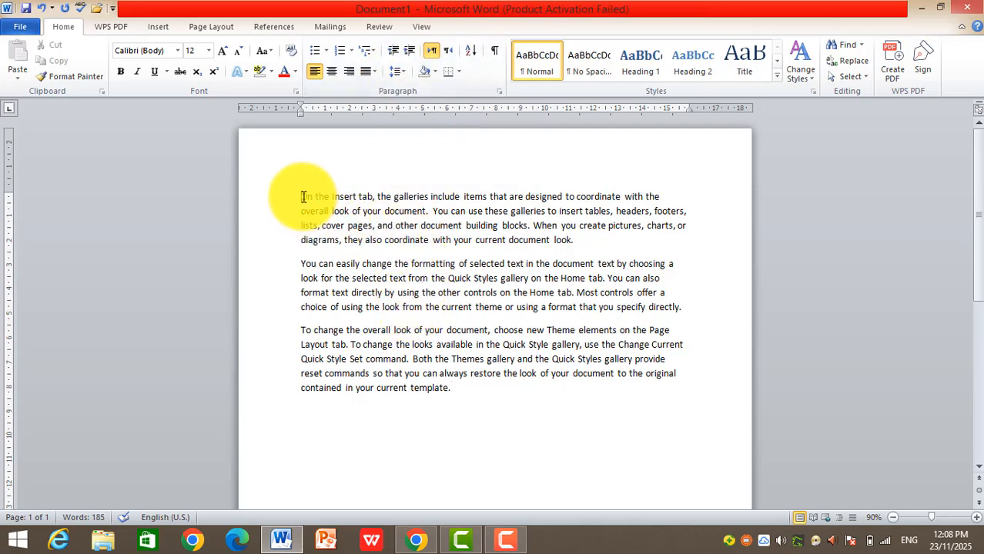
Step: Select all three paragraphs and try line spacings of 1.0 and 1.5 on them
left_click_drag(302, 198, 459, 396)
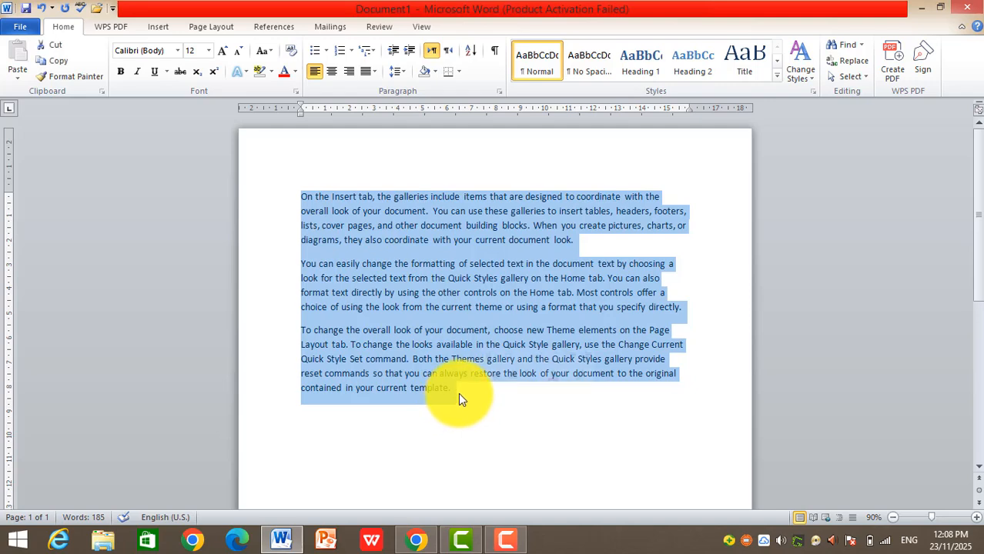
left_click(404, 72)
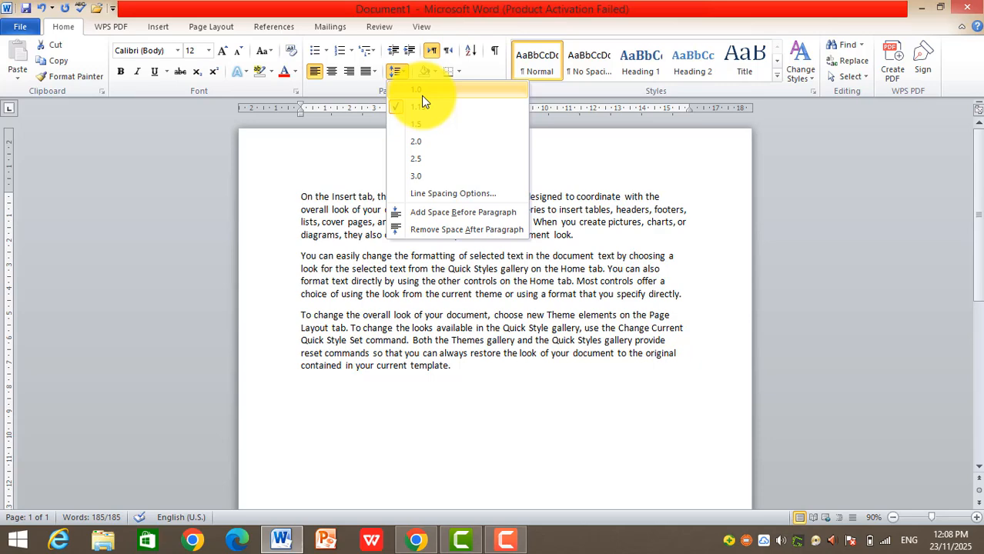
left_click(421, 96)
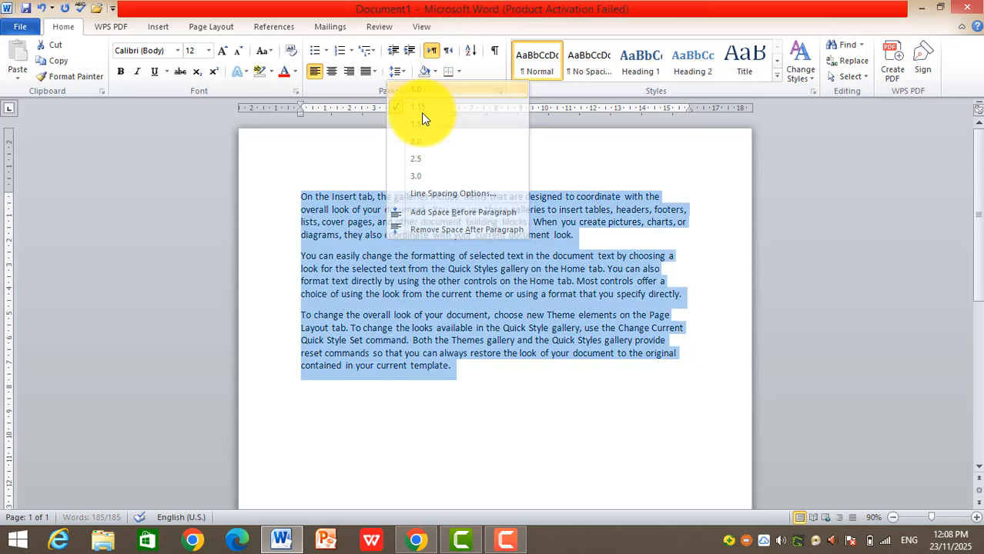
left_click(405, 72)
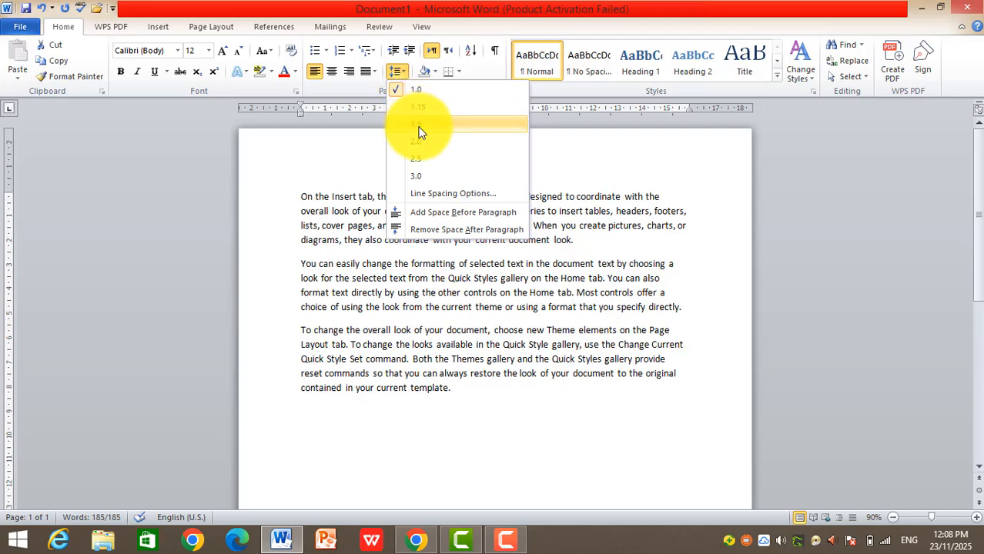
left_click(419, 125)
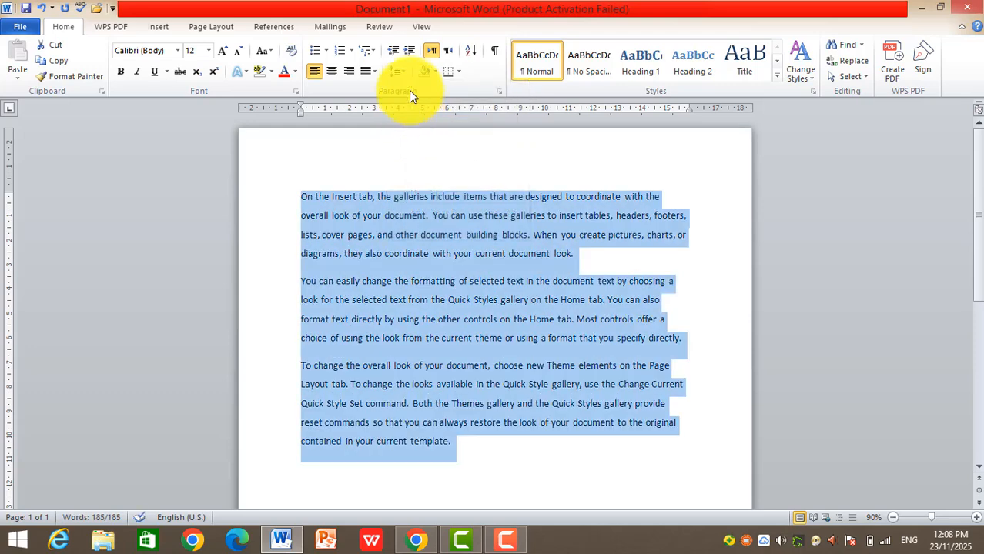
Step: Try wider line spacings of 2.0, 2.5 and 3.0 on the selected paragraphs
left_click(402, 73)
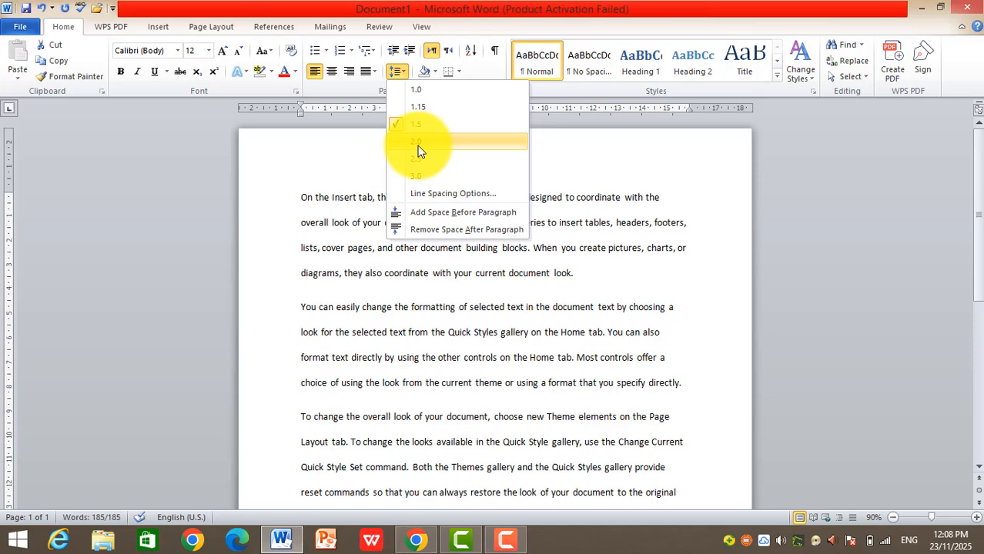
left_click(418, 144)
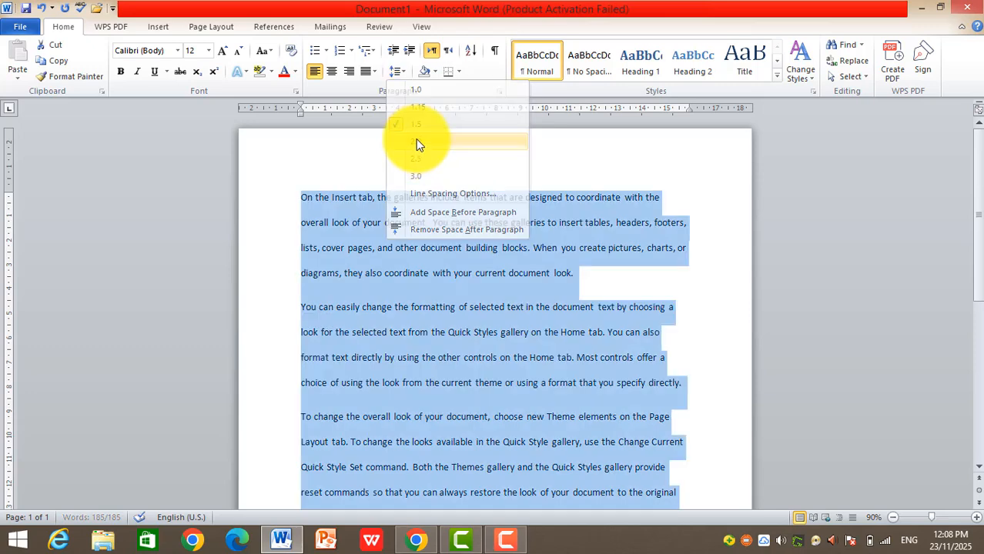
left_click(408, 73)
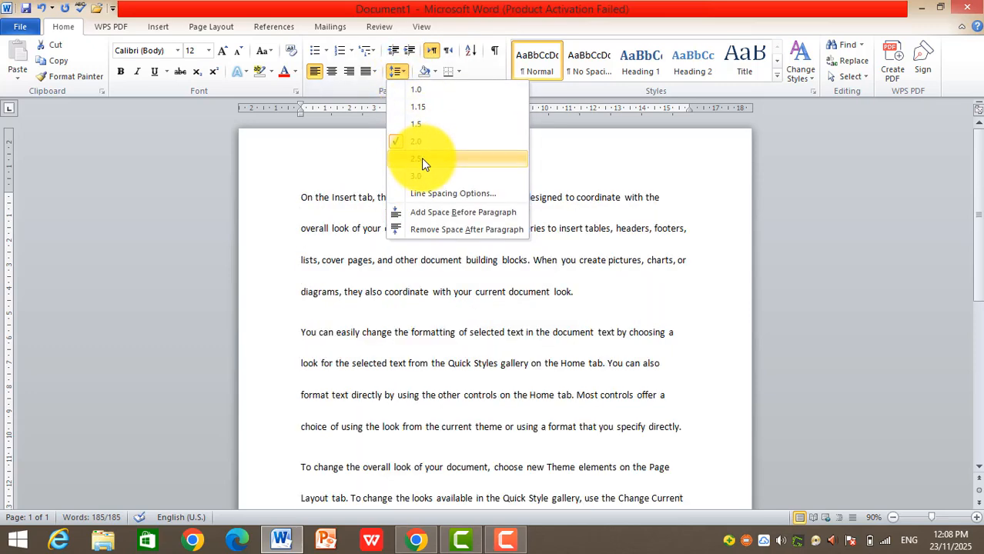
left_click(422, 157)
left_click(406, 72)
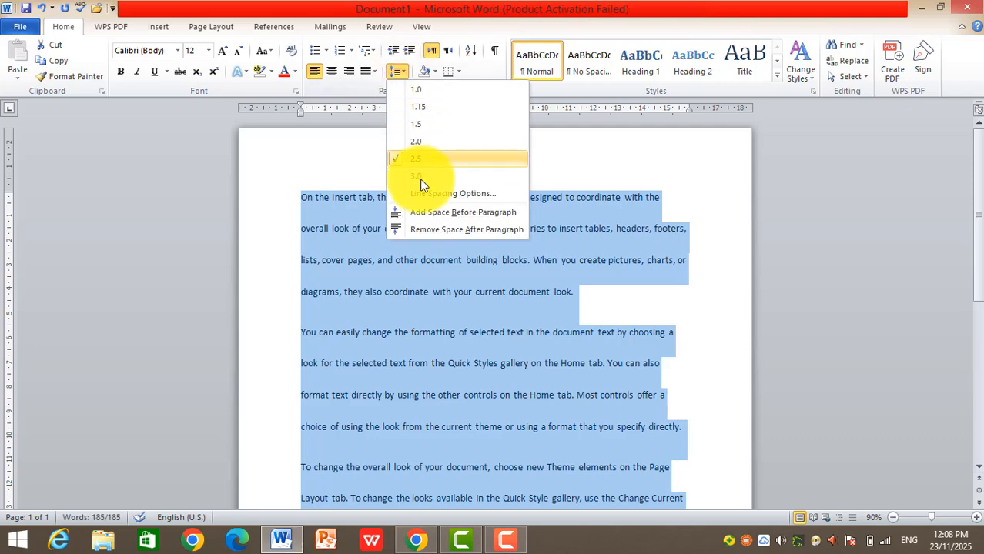
left_click(422, 179)
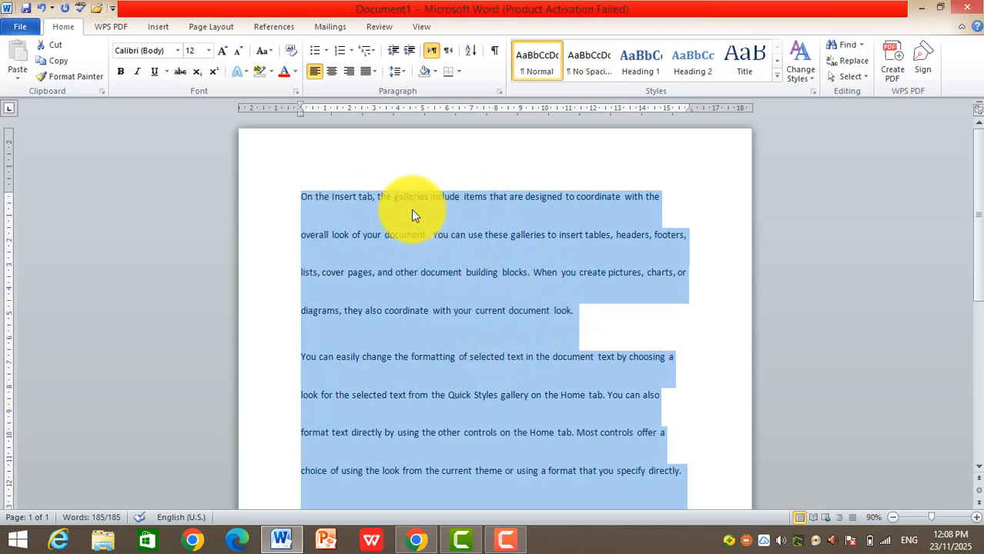
Step: Set the line spacing of the three selected paragraphs to 1.15
left_click(404, 70)
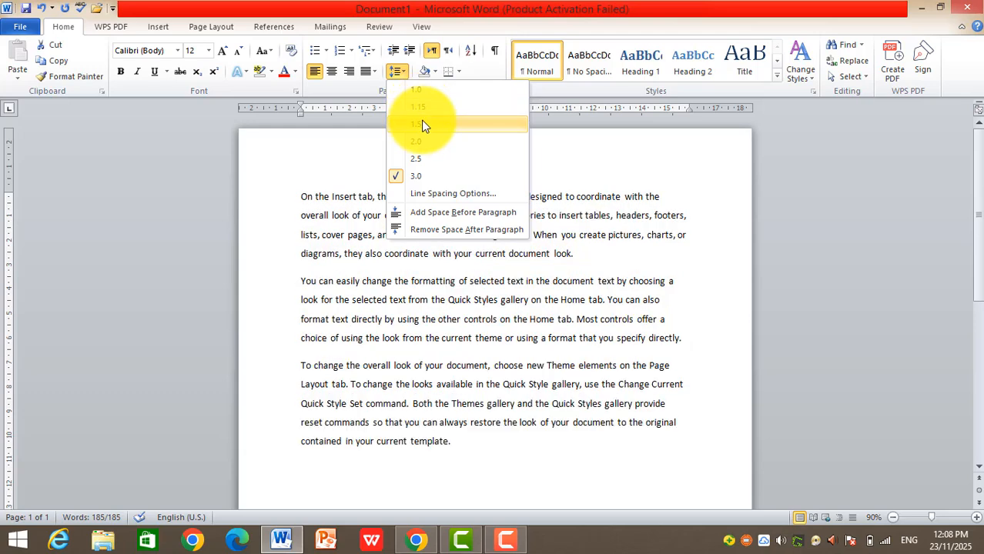
left_click(420, 115)
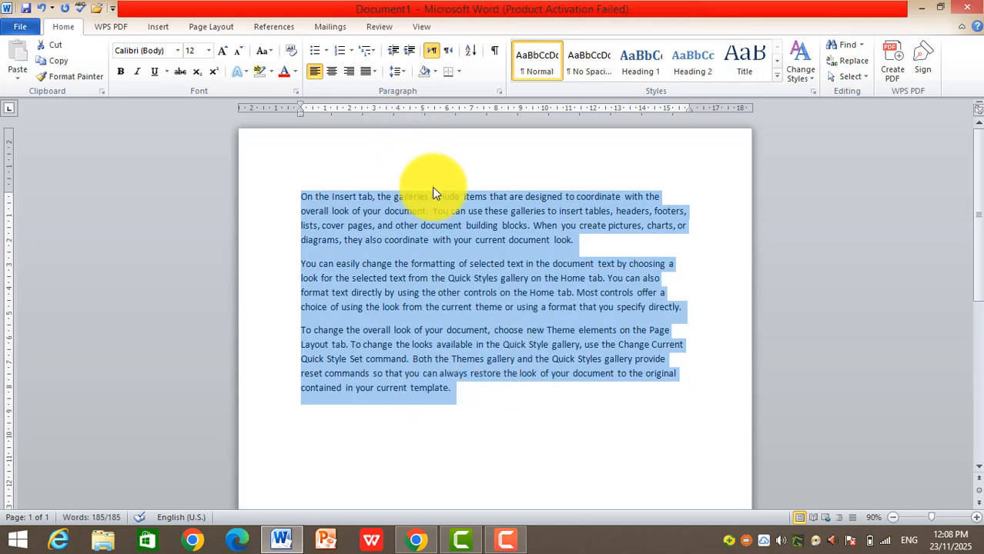
left_click(408, 72)
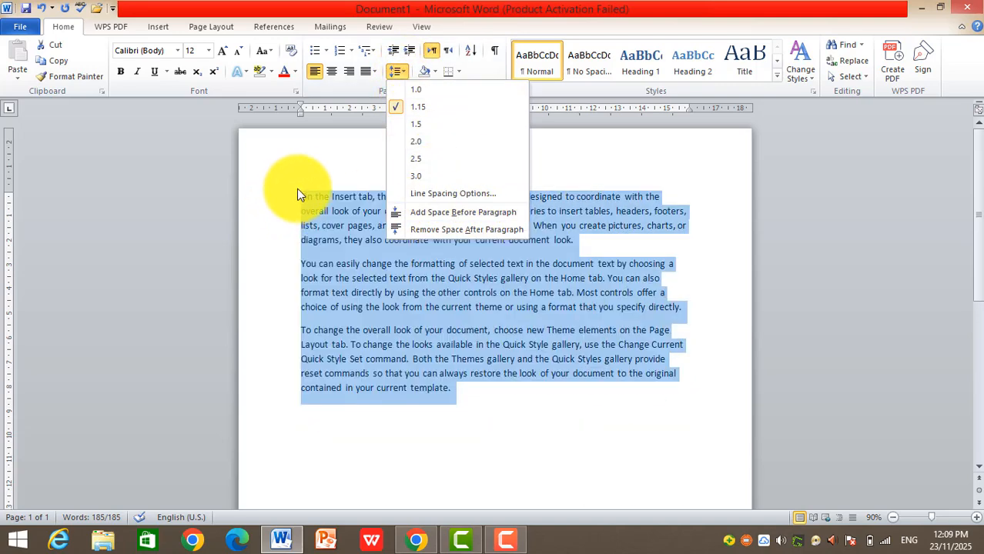
left_click(304, 192)
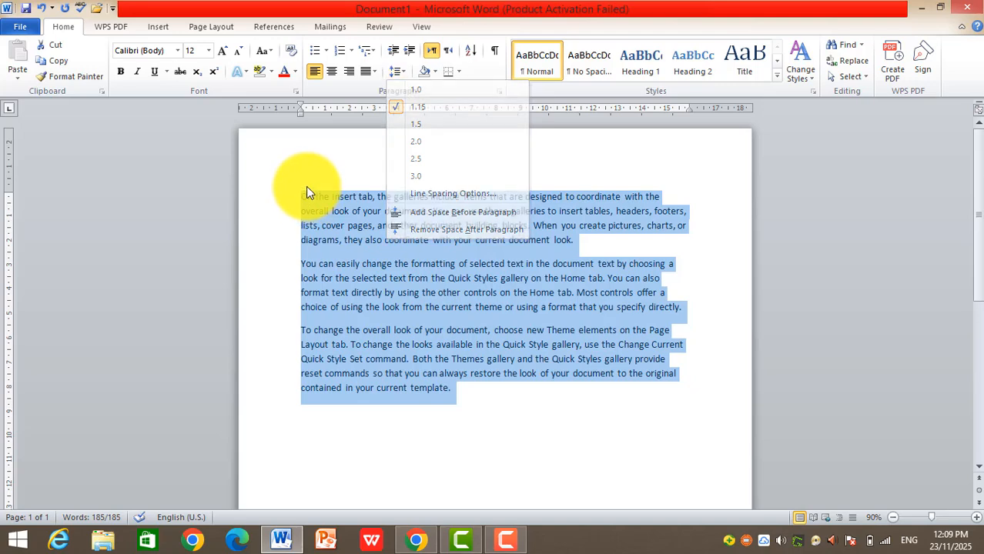
left_click(304, 192)
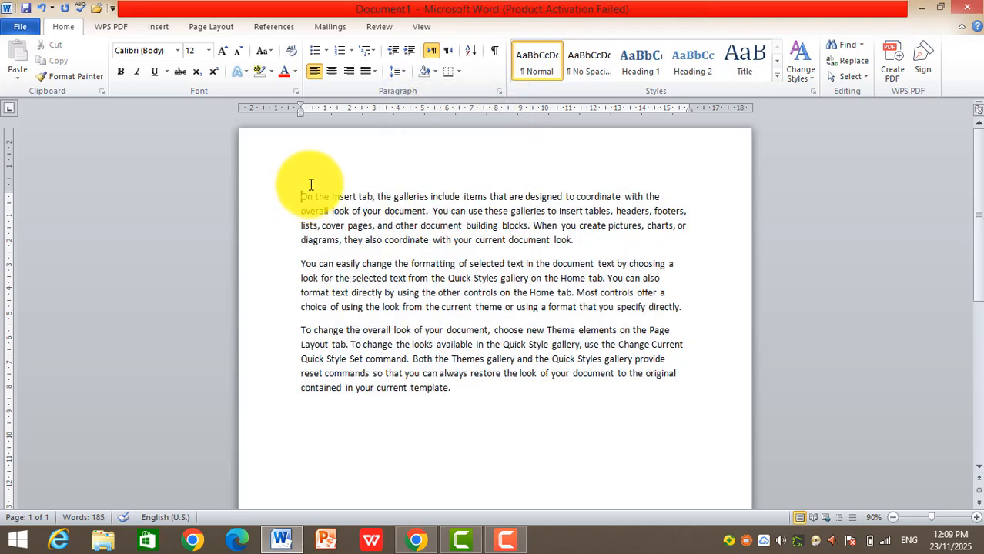
double_click(310, 185)
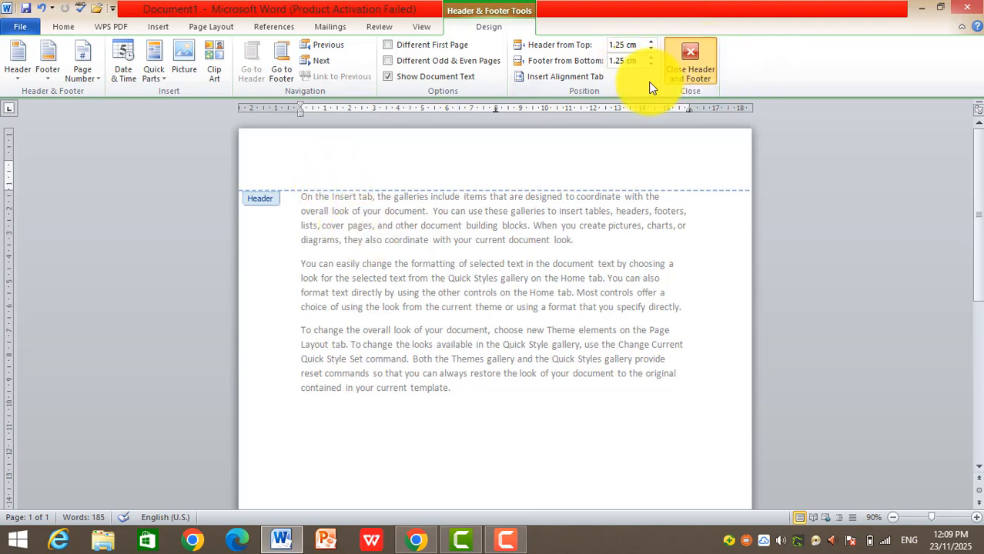
left_click(690, 62)
Step: Select all three paragraphs and add space before each paragraph
left_click_drag(301, 196, 402, 391)
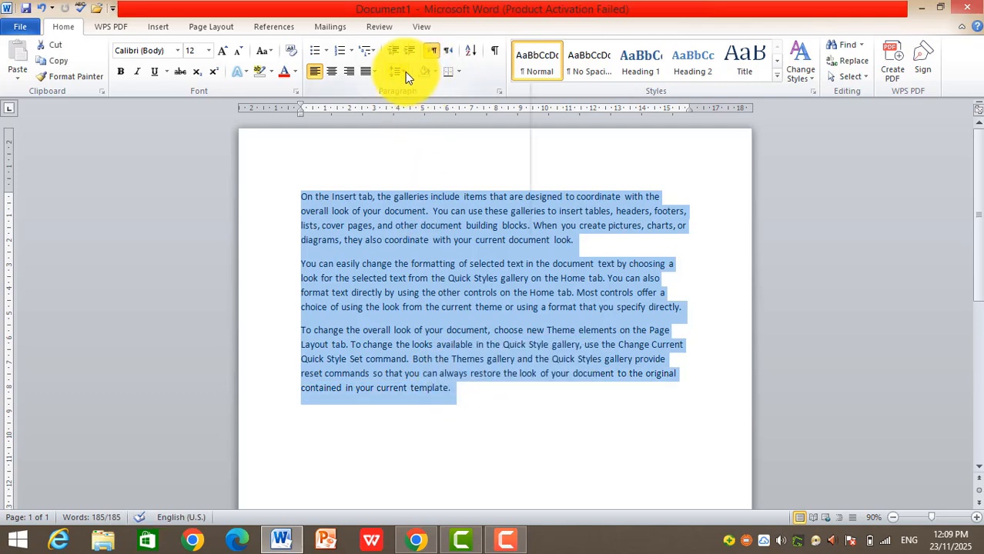
left_click(405, 71)
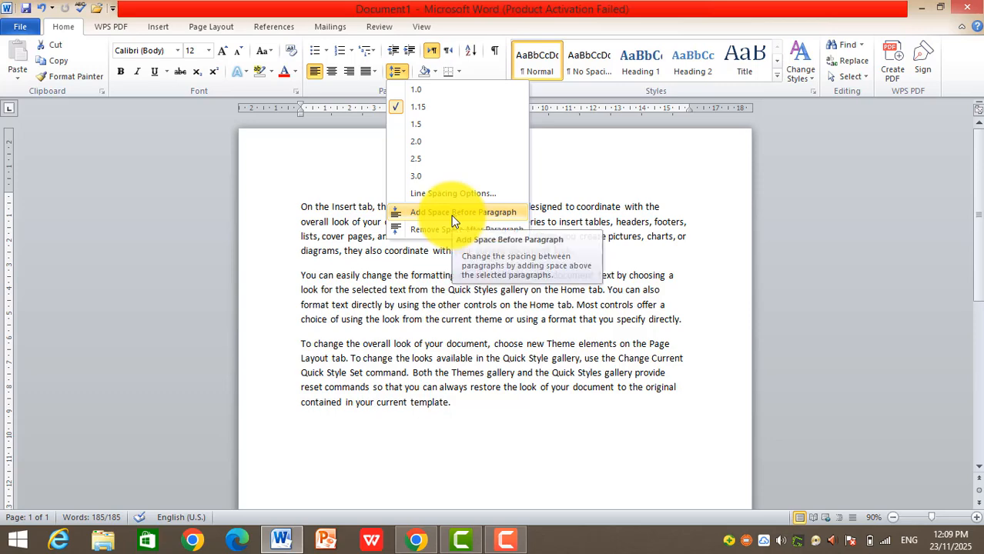
left_click(455, 219)
left_click(311, 195)
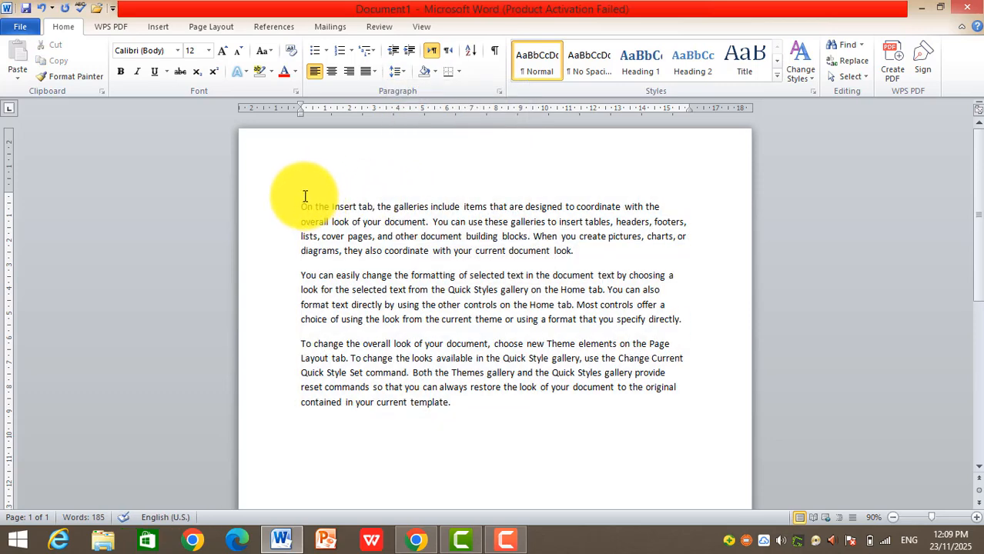
left_click(304, 196)
Step: Select the whole text and remove the space before its paragraphs
left_click_drag(307, 204, 445, 391)
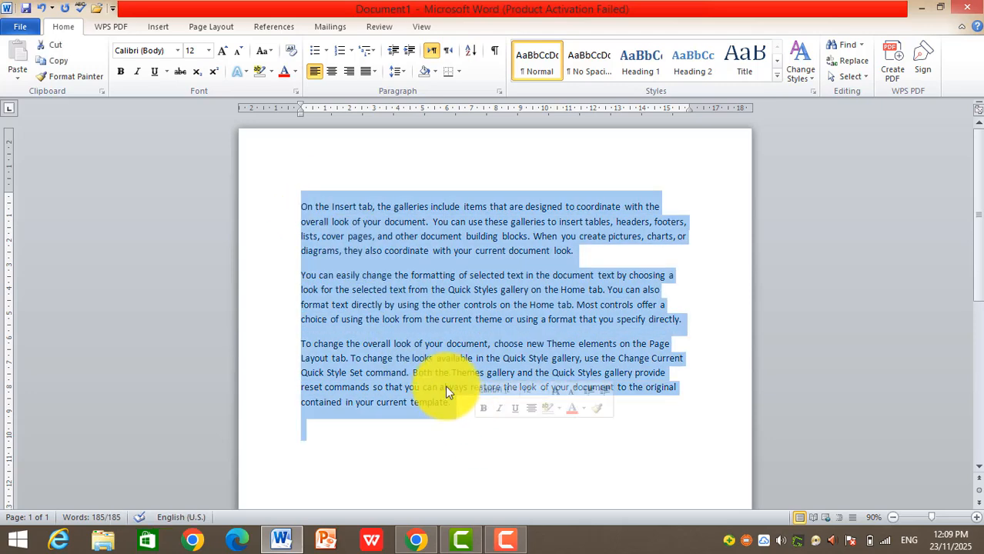
left_click(402, 72)
left_click(443, 216)
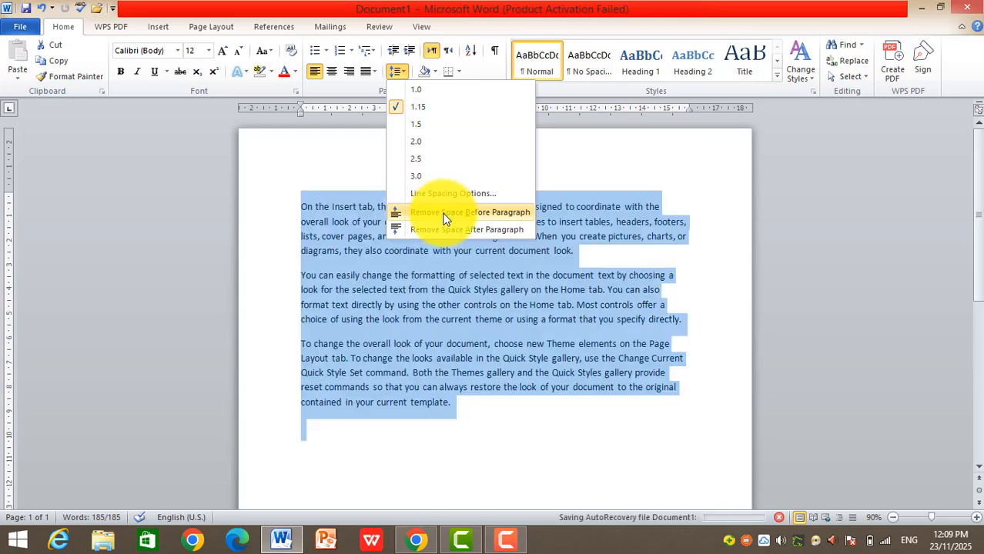
left_click(443, 216)
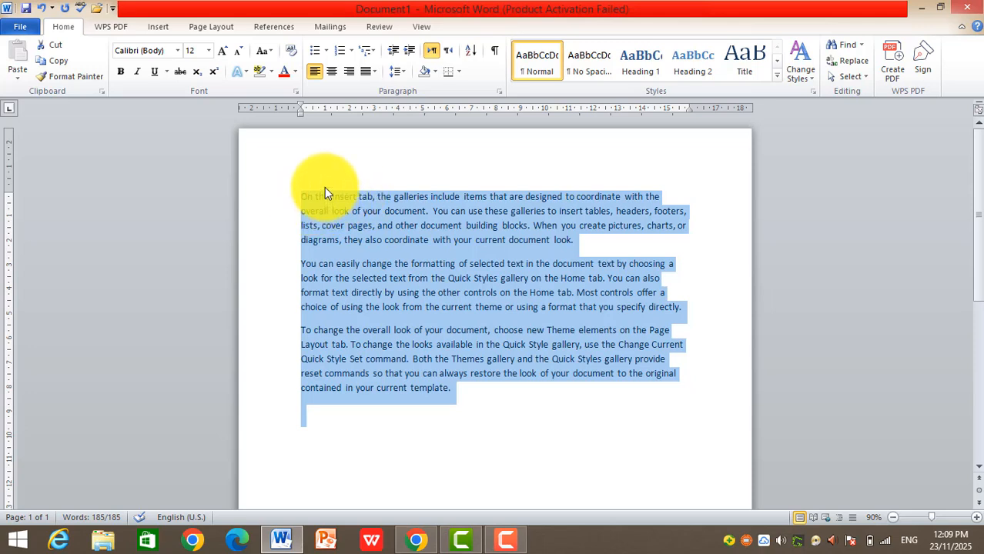
Step: Add space before the selected paragraphs once more and take it away again
left_click(402, 71)
left_click(428, 209)
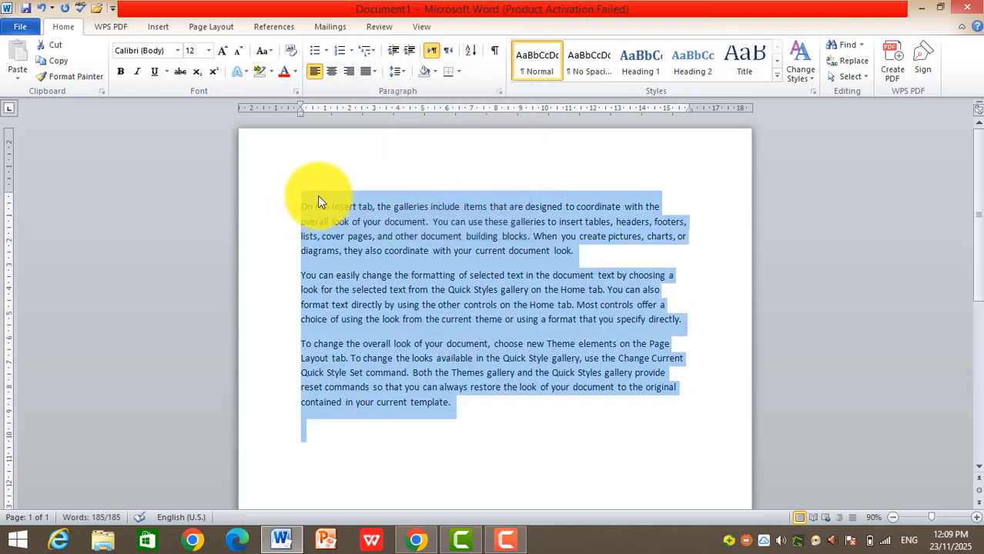
left_click(402, 72)
left_click(428, 211)
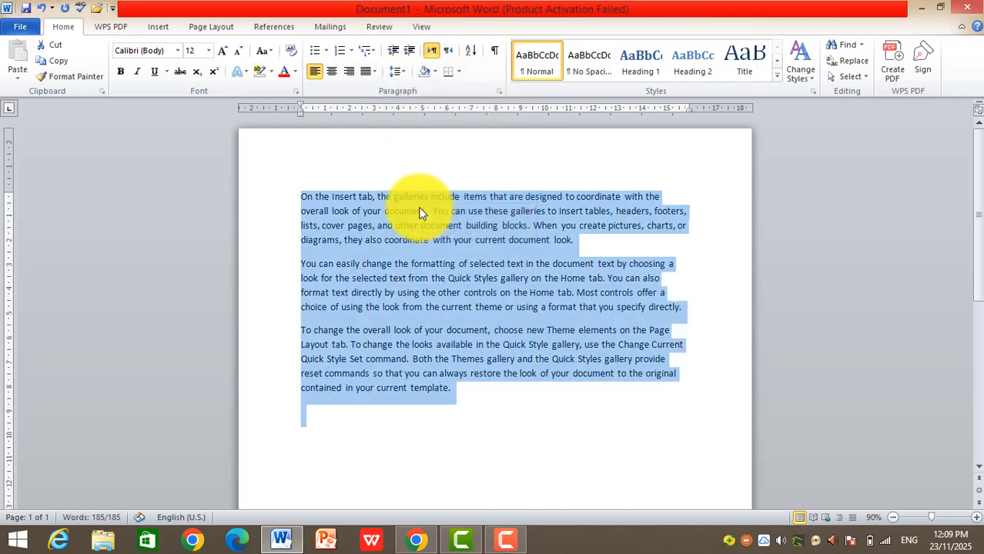
Step: Remove the space after each of the three selected paragraphs
left_click(402, 72)
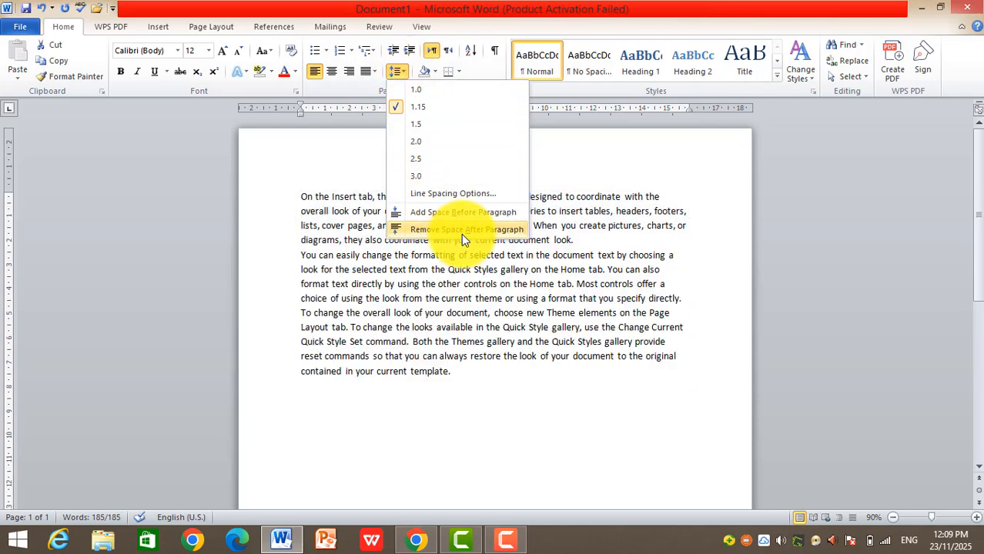
left_click(462, 233)
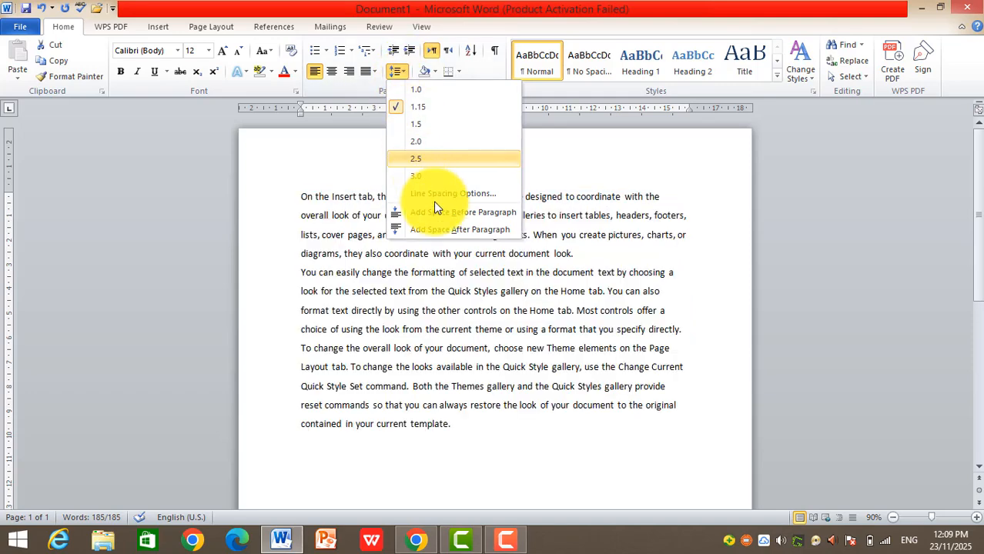
Step: Add space after each of the selected paragraphs and remove it again
left_click(450, 233)
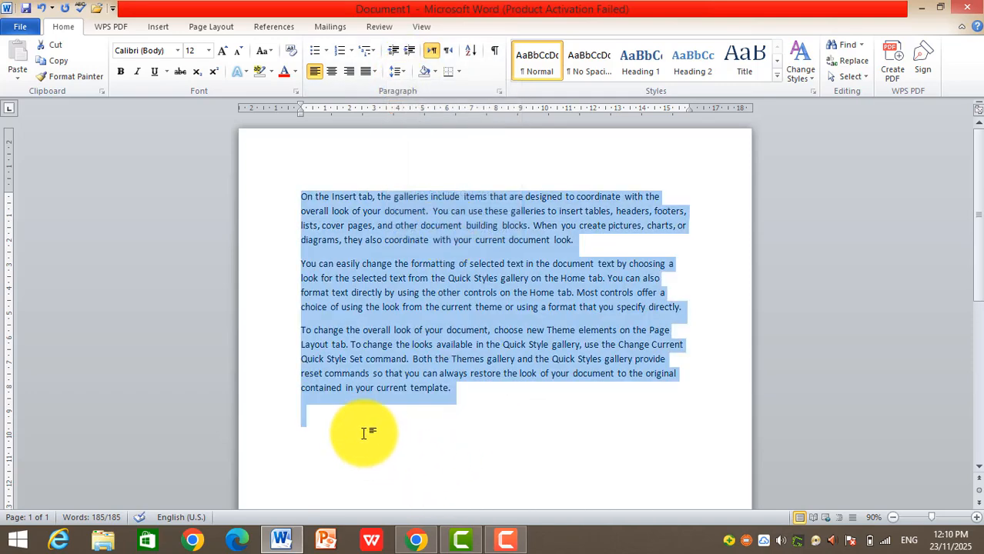
left_click(399, 70)
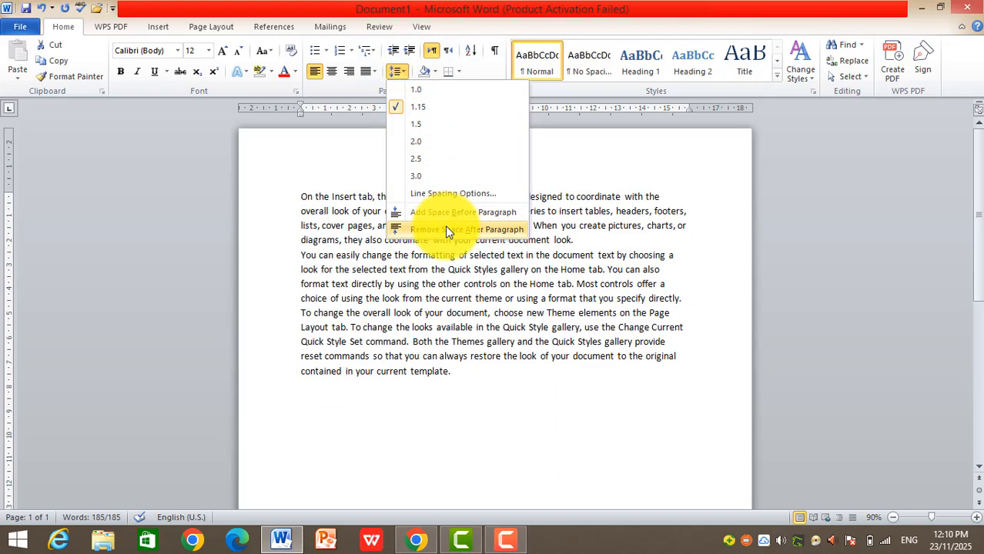
left_click(445, 226)
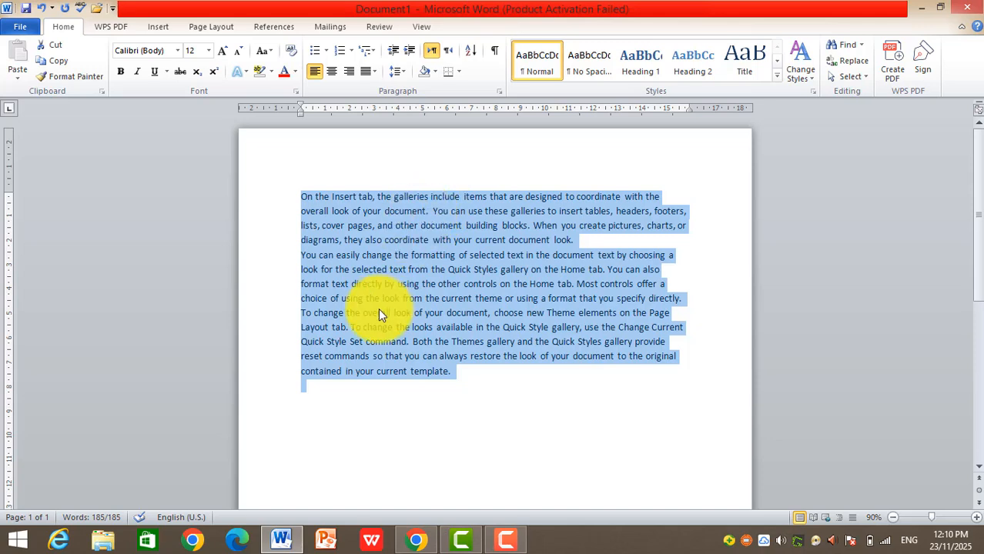
Step: Increase the left indent of the three selected paragraphs by four levels
left_click(410, 57)
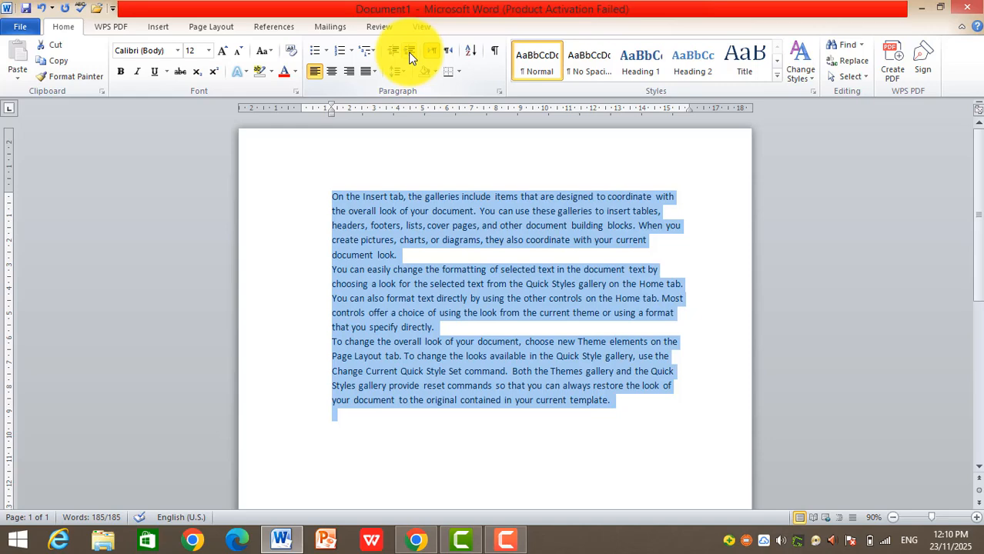
left_click(409, 57)
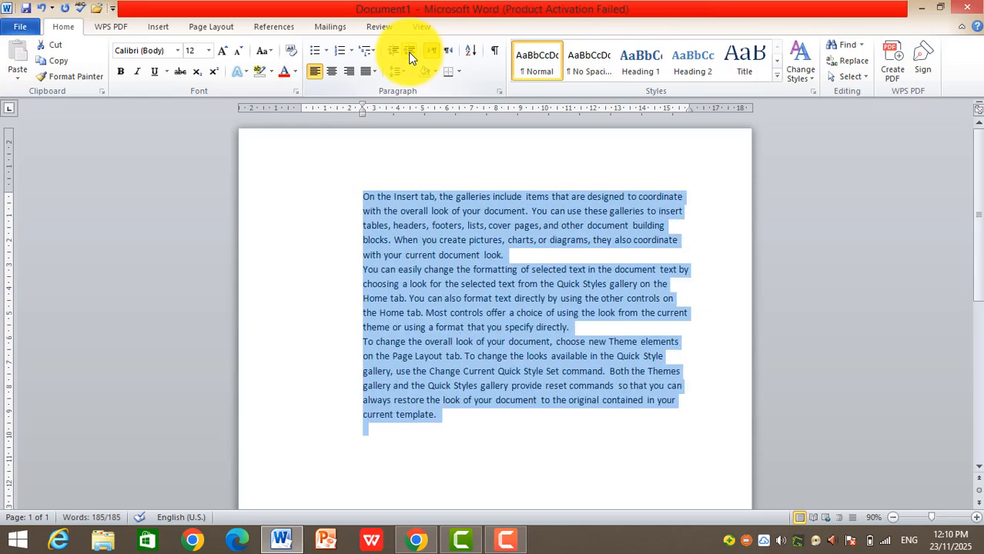
left_click(409, 57)
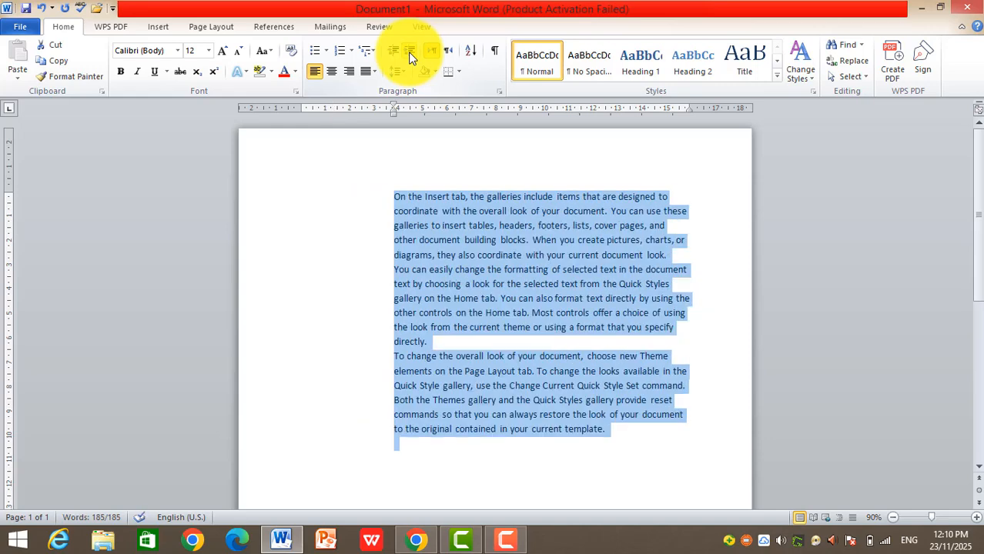
left_click(409, 57)
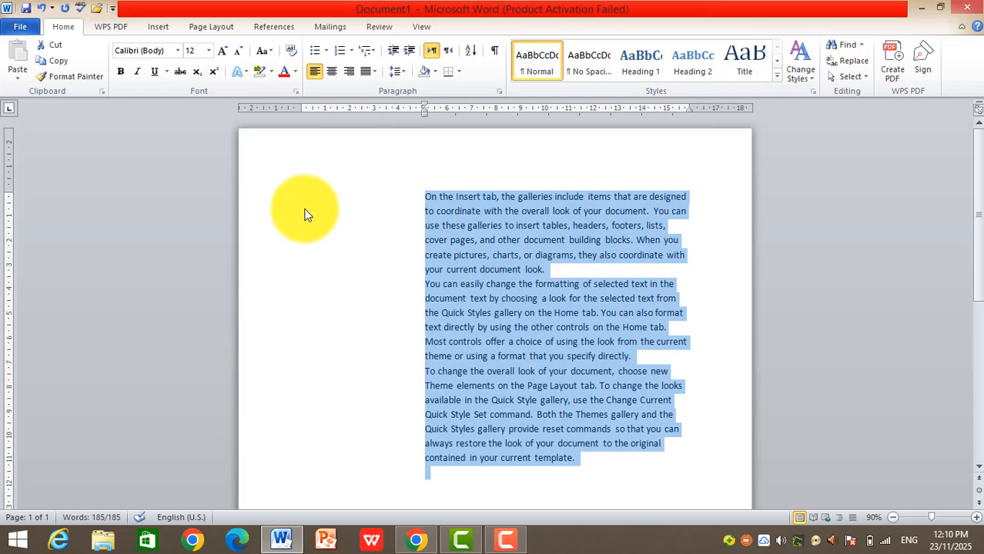
Step: Reselect all three paragraphs and decrease their indent by four levels, back to the page margin
left_click(356, 290)
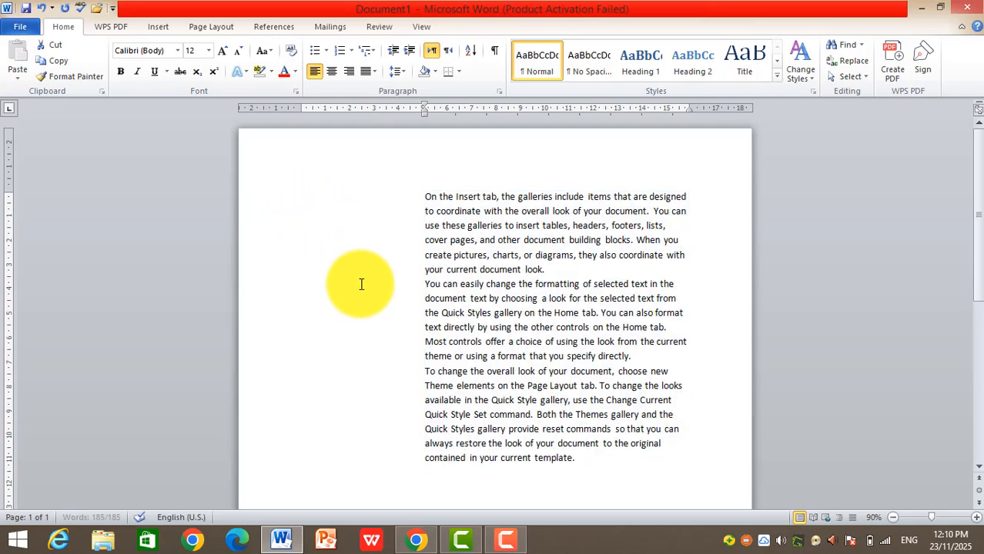
left_click_drag(423, 196, 582, 473)
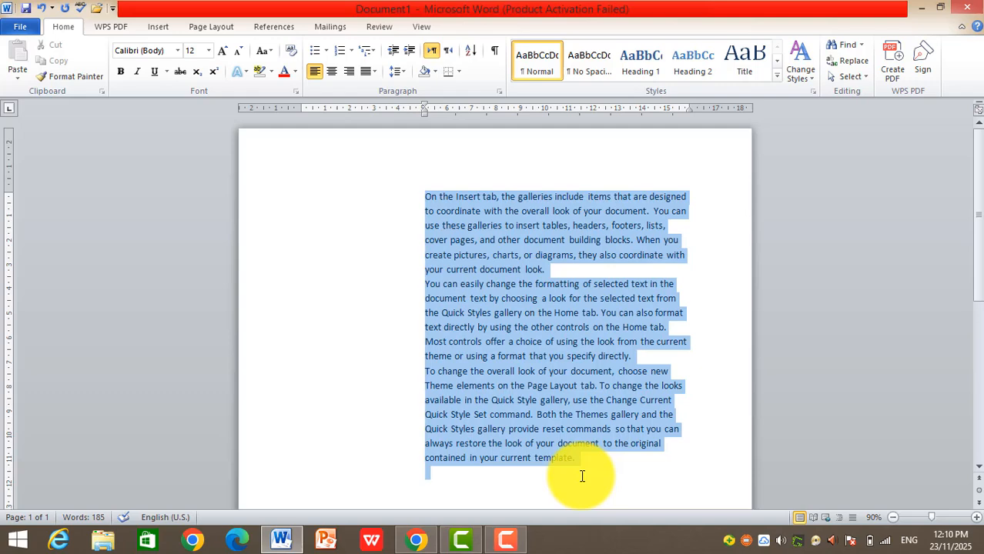
left_click(395, 50)
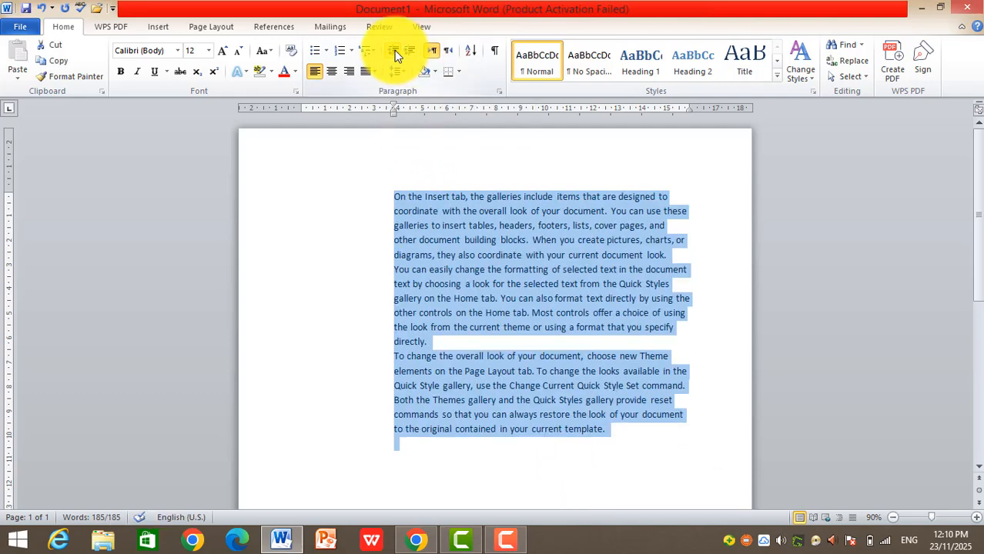
left_click(394, 50)
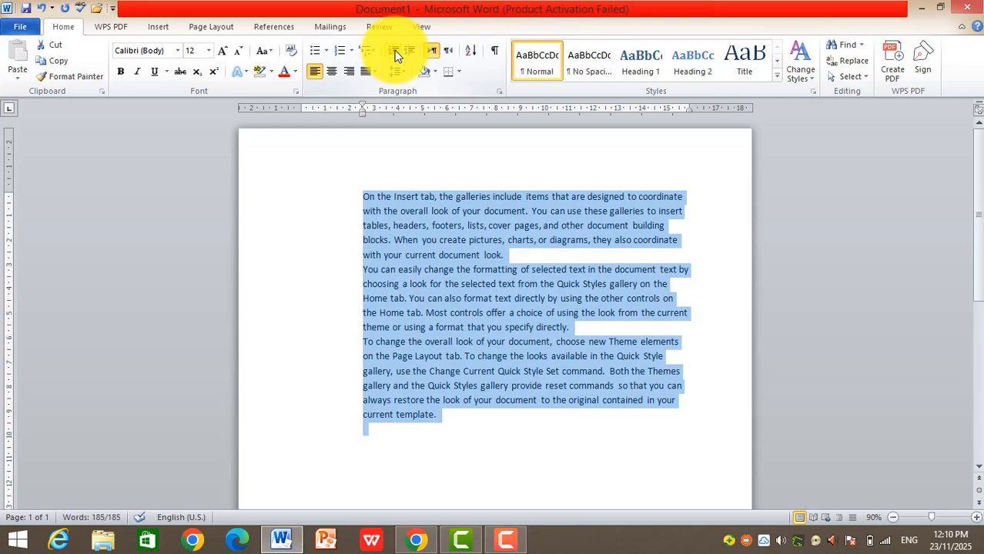
left_click(394, 50)
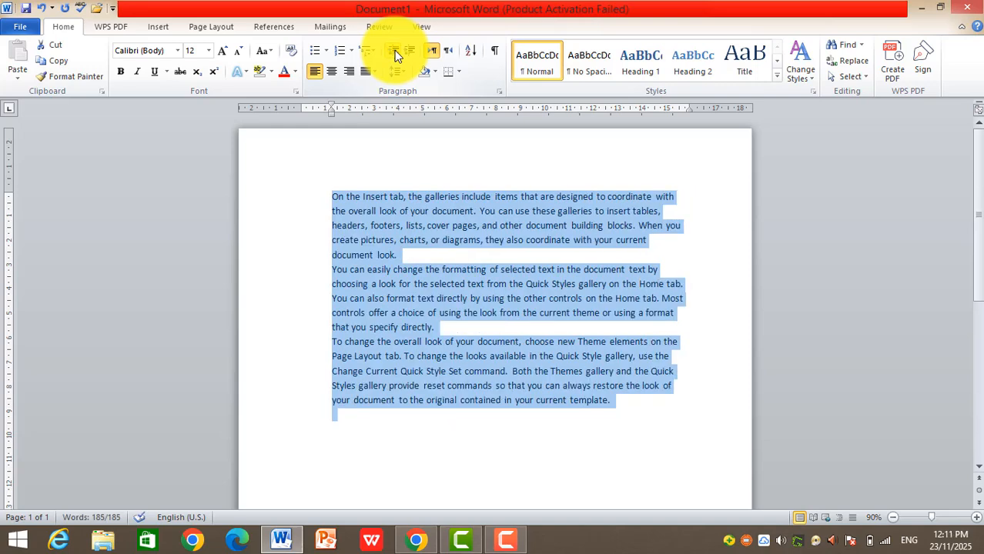
left_click(394, 51)
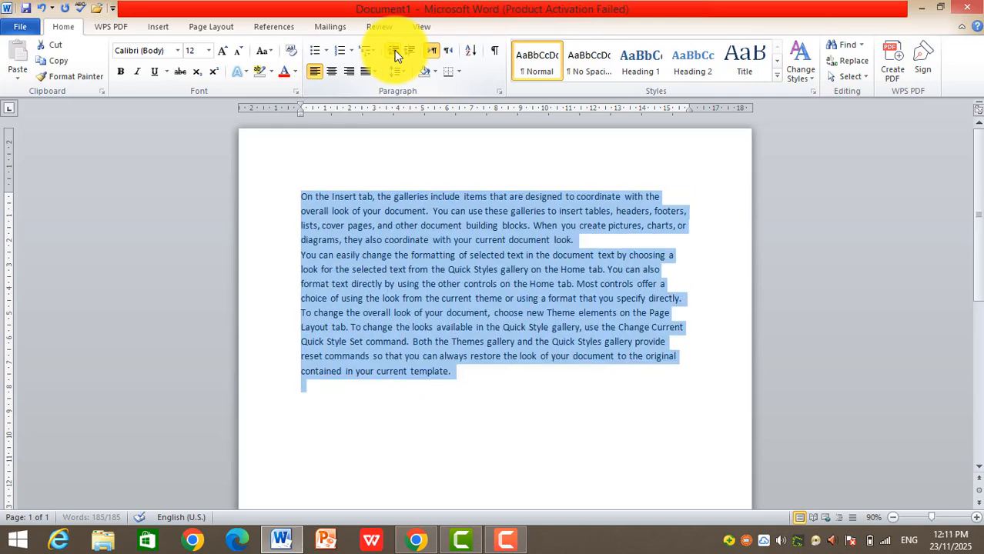
Step: Switch the selected paragraphs to right-to-left text direction and back to left-to-right
left_click(447, 51)
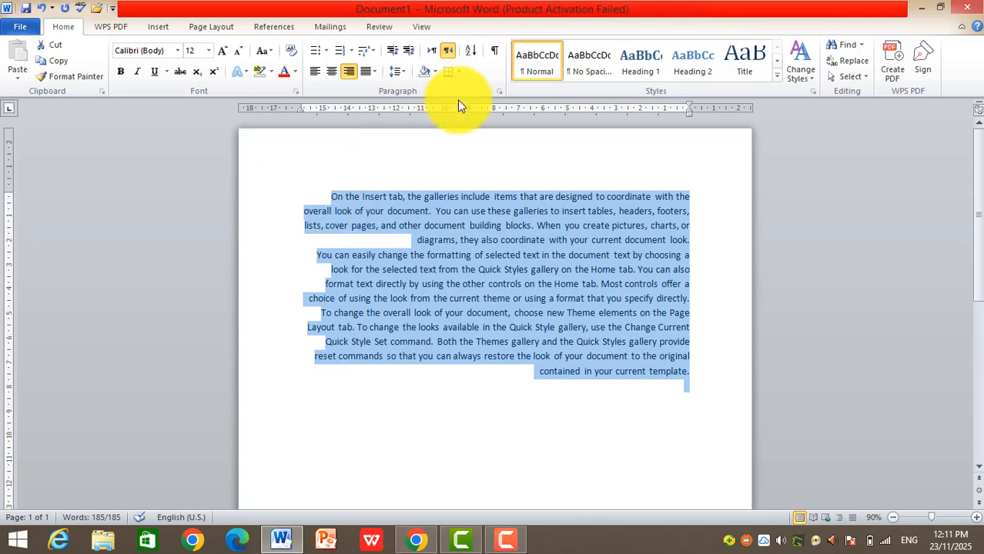
left_click(432, 51)
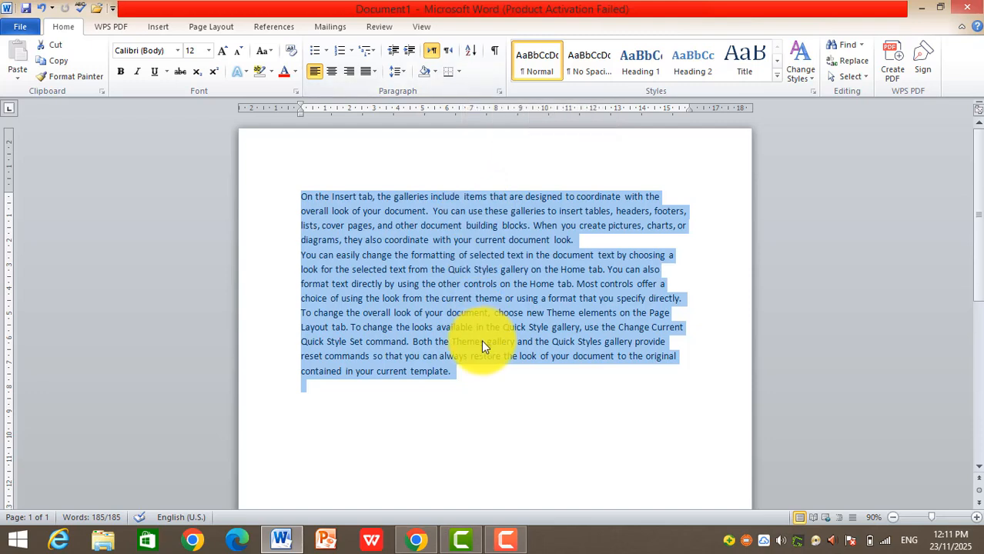
Step: Delete all the sample text and decrease the remaining line's indent by three levels, using the temporary text "lkl" and erasing it
key("Delete")
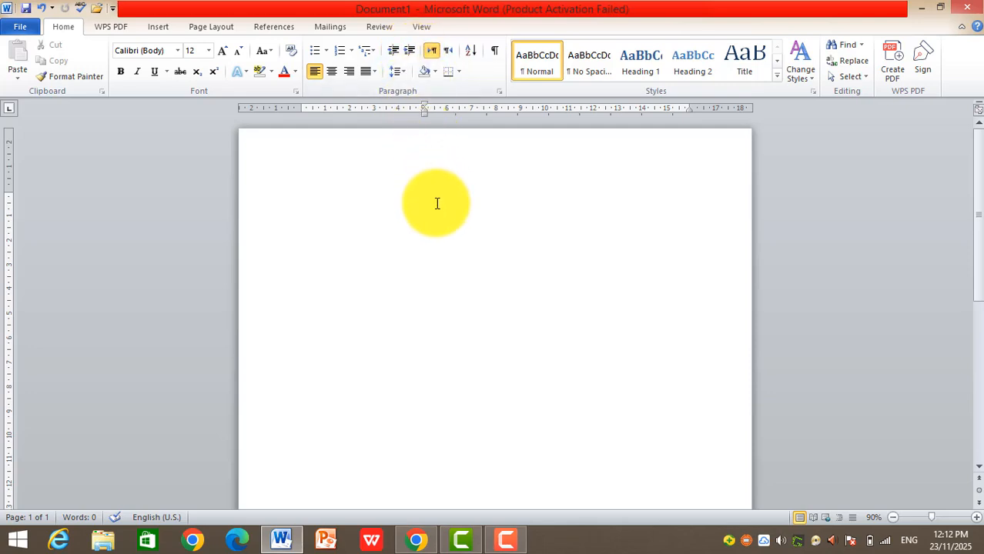
type("lkl")
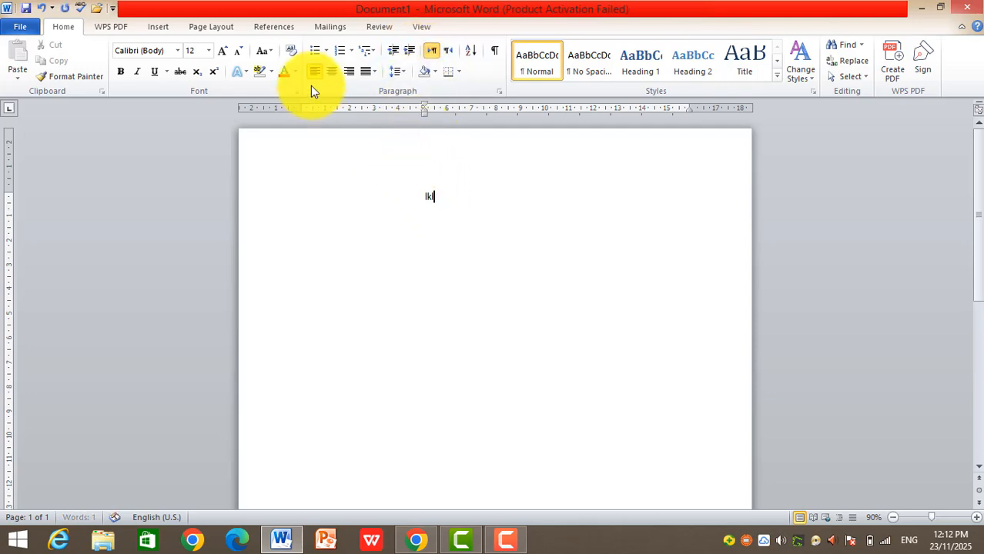
left_click(391, 54)
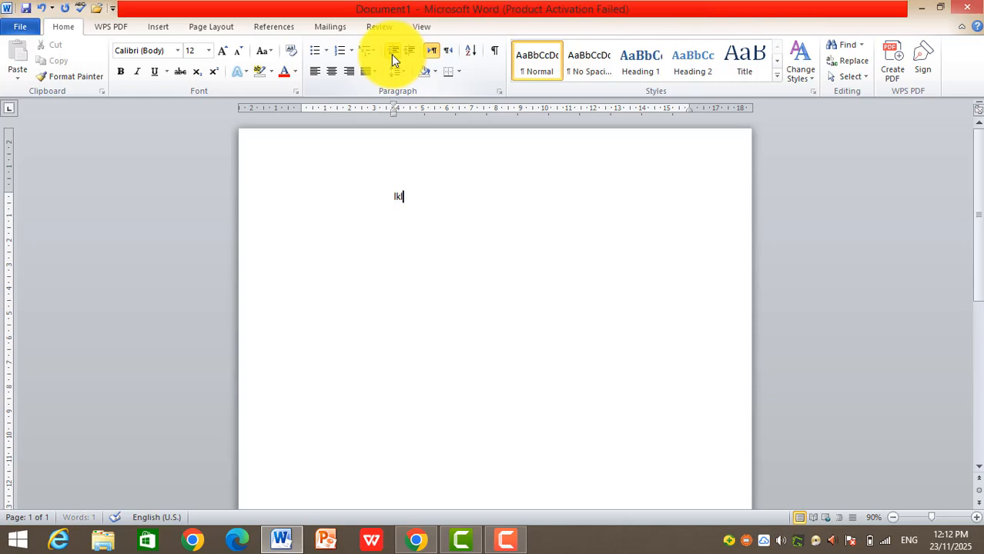
left_click(391, 54)
left_click(391, 54)
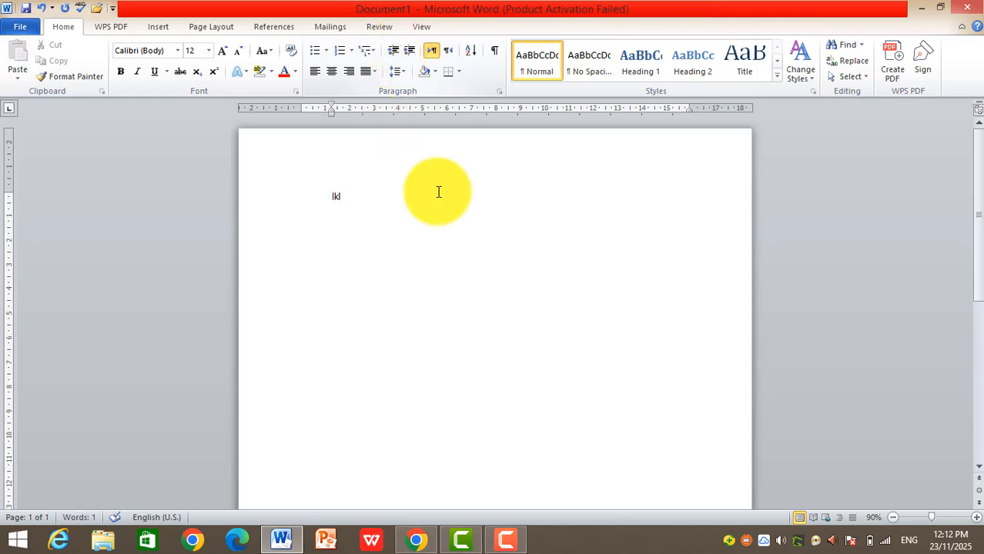
key("BackSpace")
key("BackSpace")
key("BackSpace")
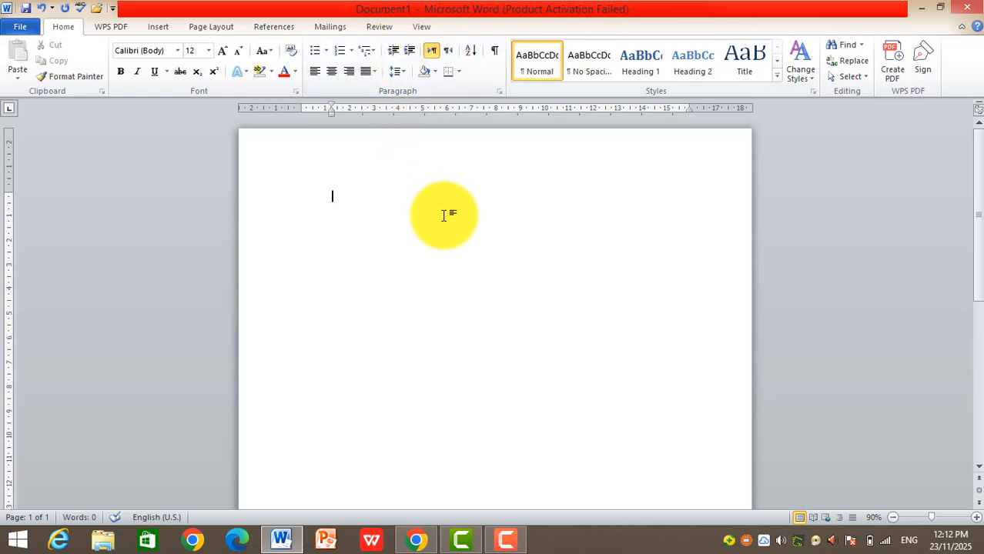
Step: Enter the numbers 5, 4, 3, 7 and 8, each on its own line
type("5")
key("Return")
type("4")
key("Return")
type("3")
key("Return")
type("7")
key("Return")
type("8")
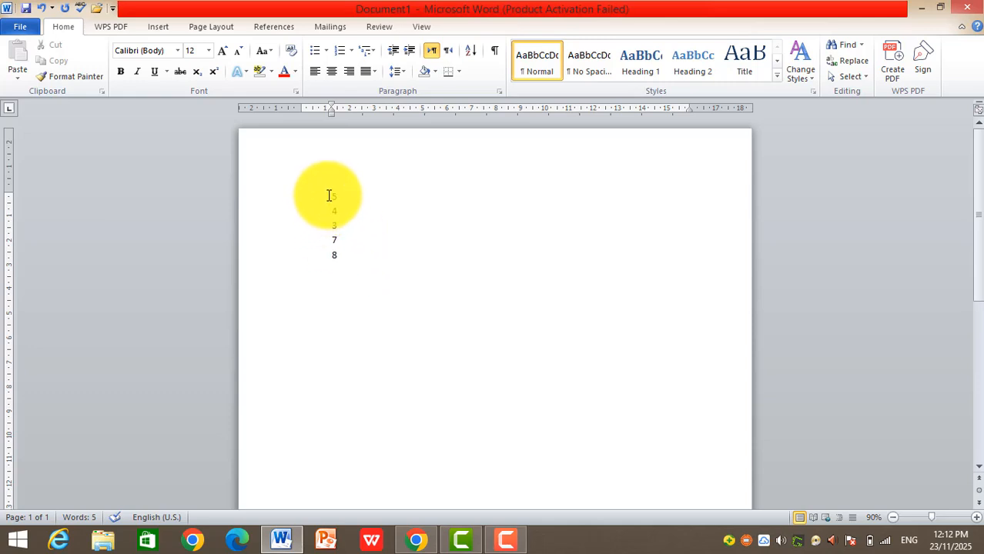
Step: Sort the five lines of numbers by paragraph as Number in ascending order
left_click_drag(329, 193, 341, 259)
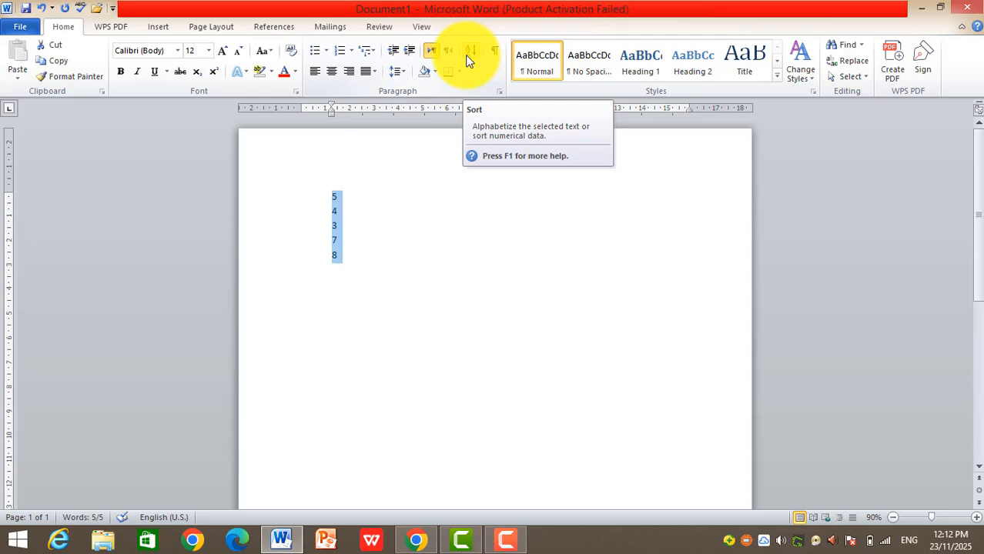
left_click(467, 54)
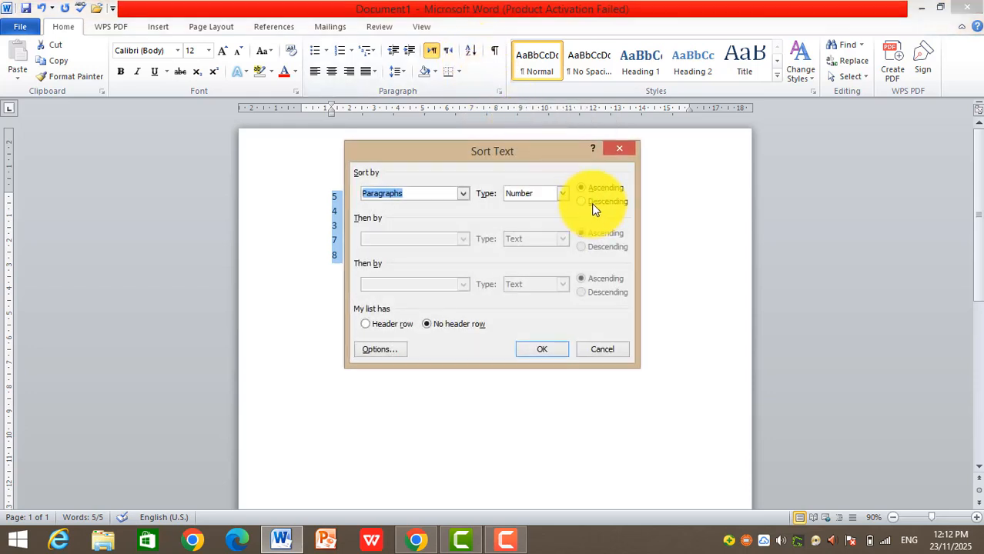
left_click(554, 350)
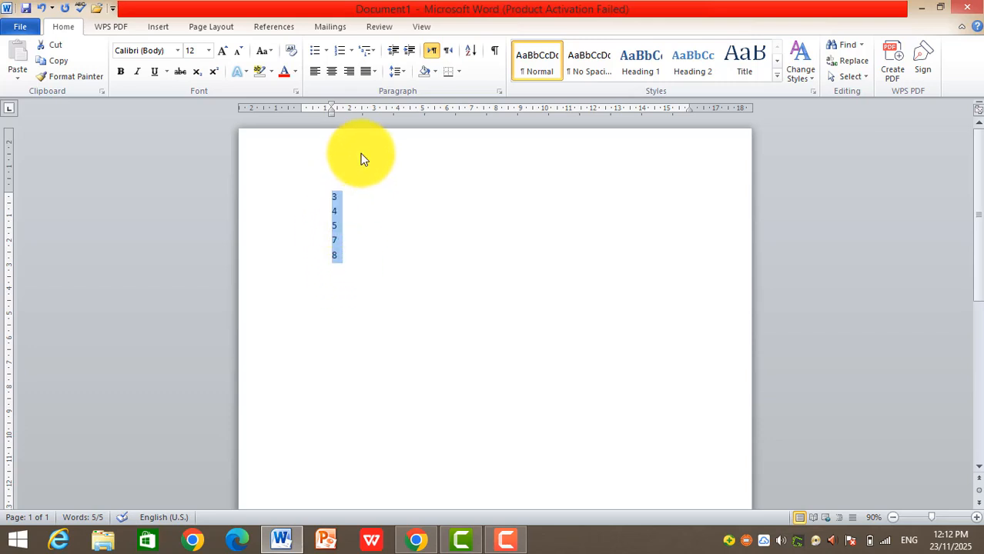
Step: Sort the selected numbers again in descending order
left_click(473, 53)
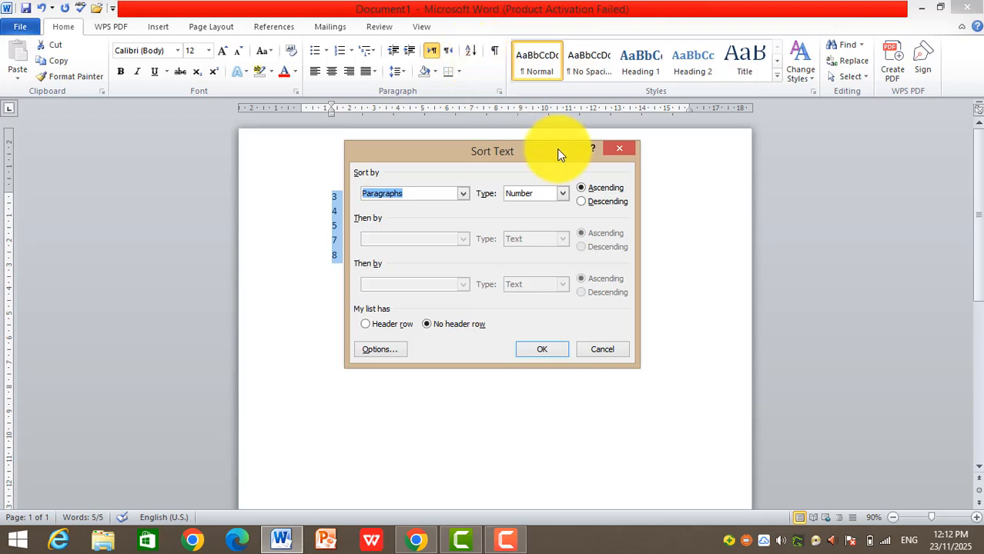
left_click(582, 201)
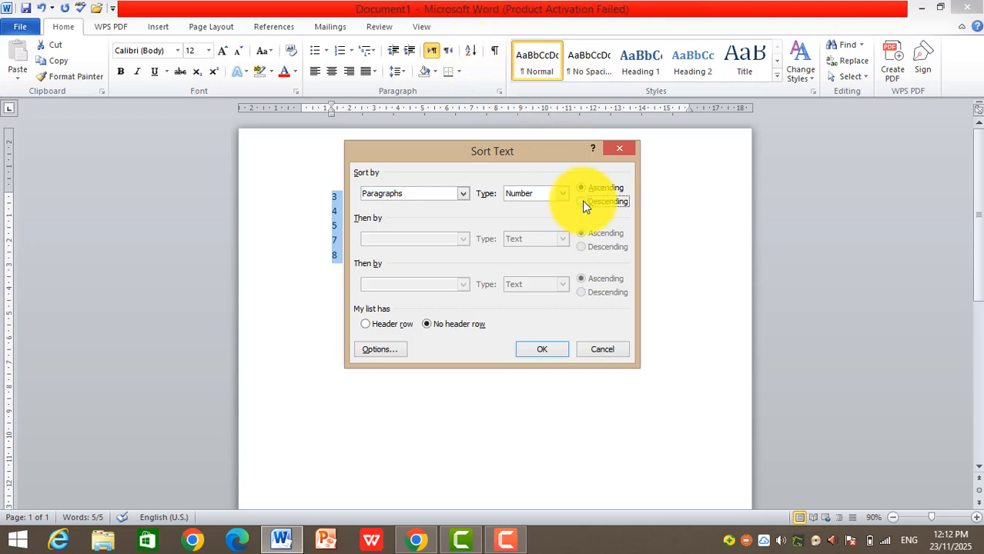
left_click(550, 351)
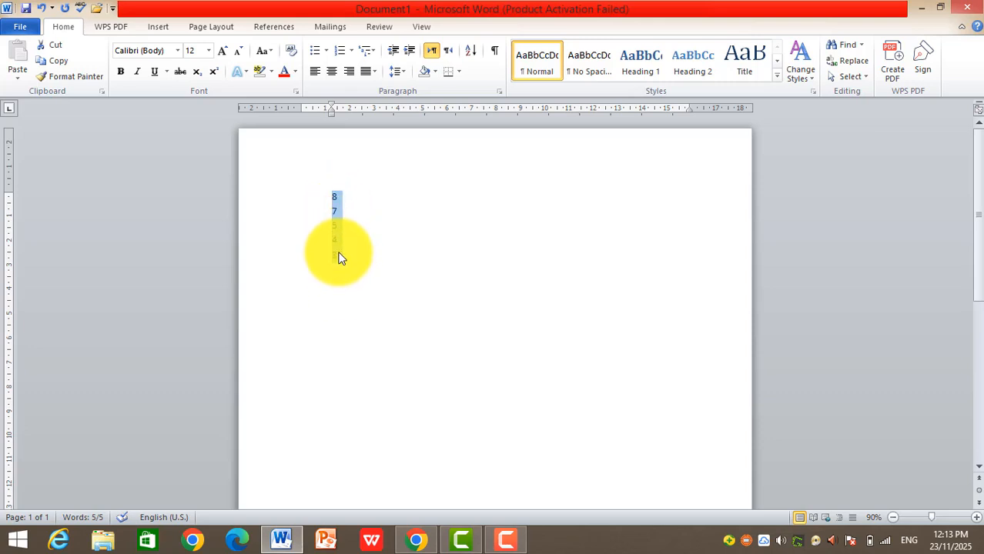
Step: Replace the number list with the letters B, Q, D, H and c, each on its own line
key("Delete")
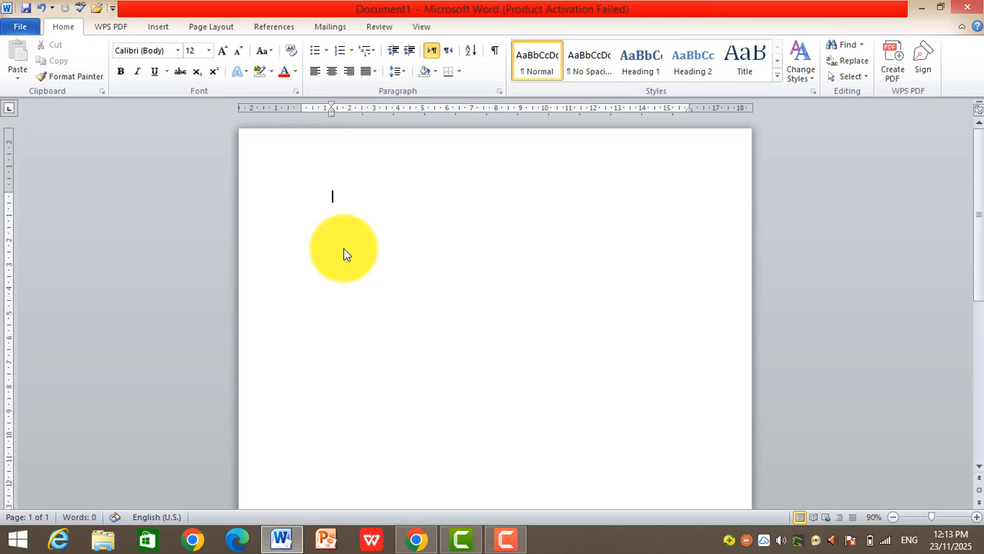
type("b")
key("Return")
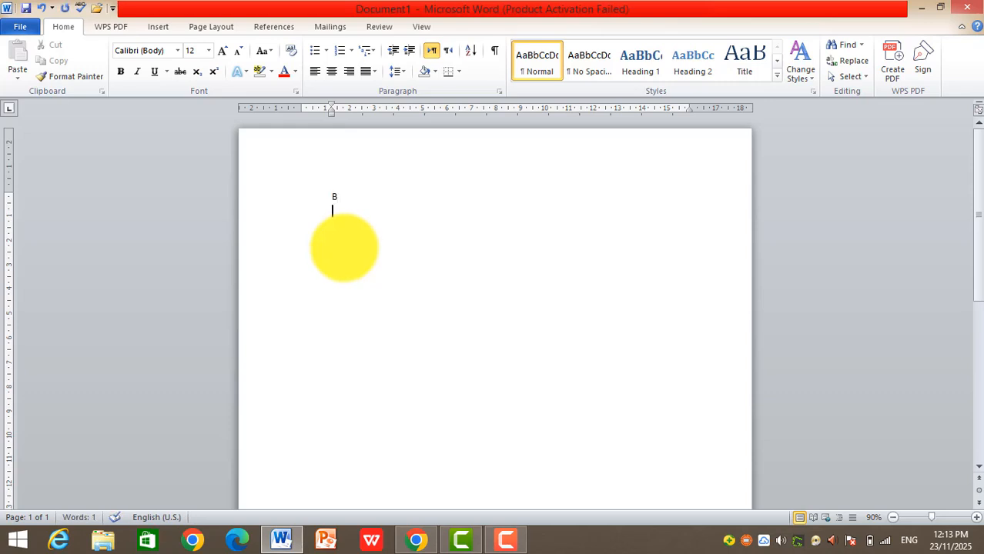
type("a")
key("Return")
type("d")
key("Return")
type("h")
key("Return")
type("c")
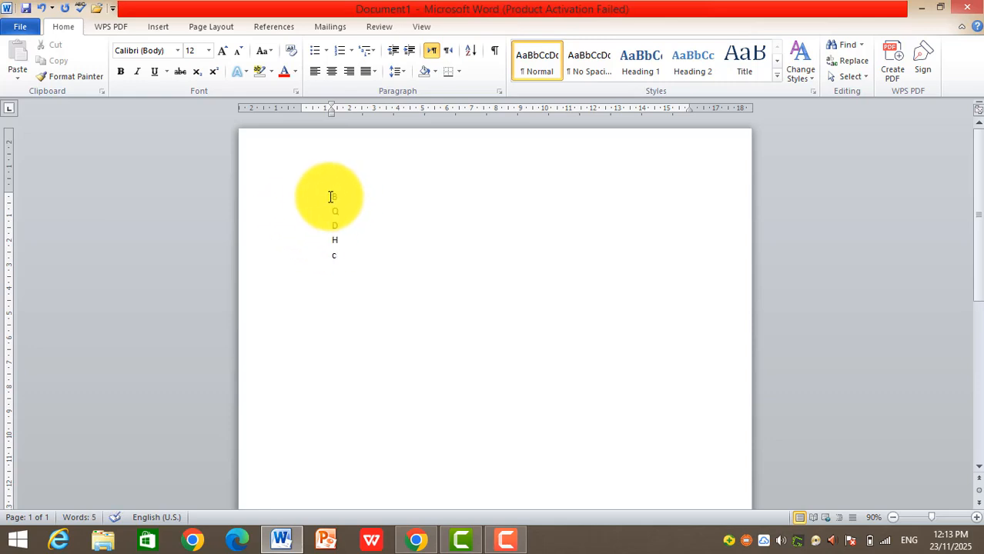
Step: Sort the five lines of letters by paragraph as Text in ascending order
left_click_drag(331, 198, 340, 258)
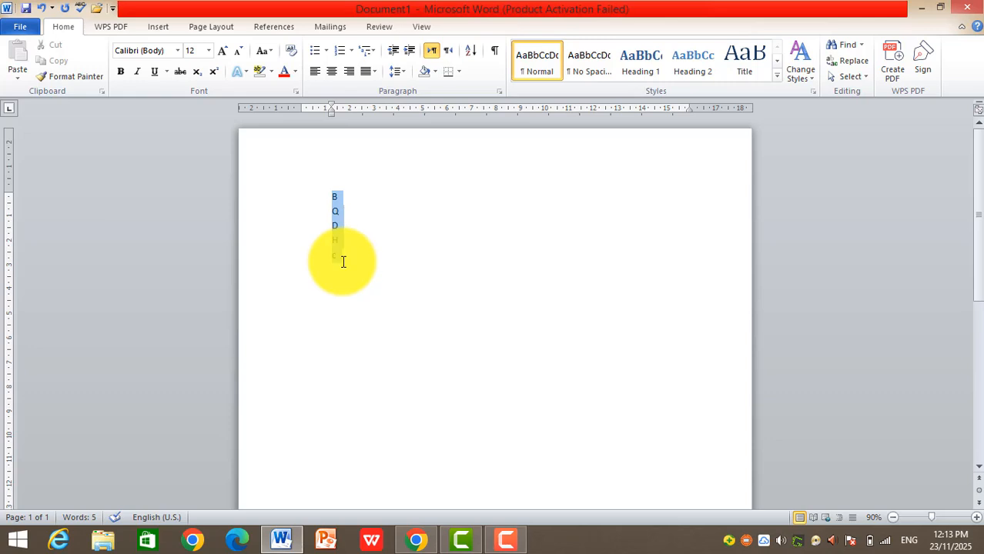
left_click(472, 52)
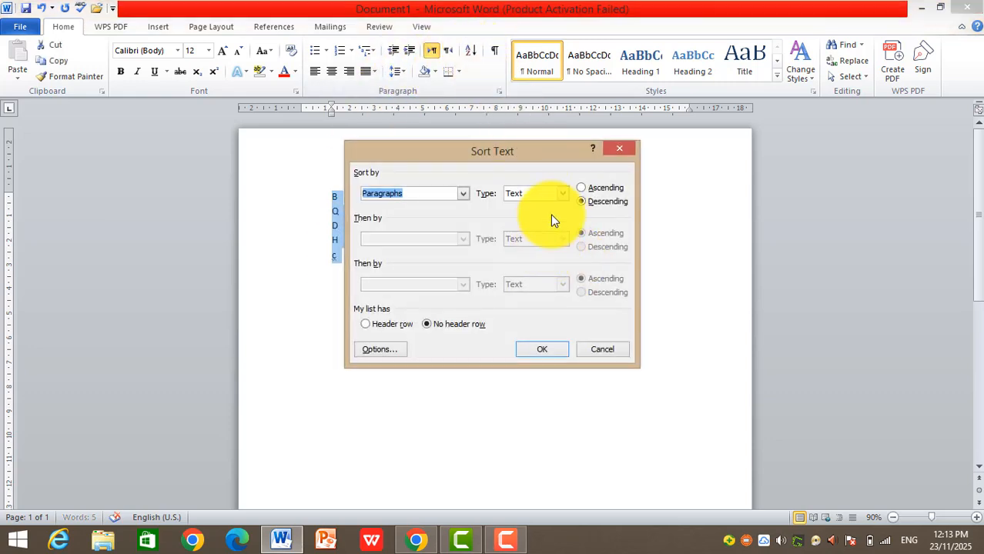
left_click(583, 187)
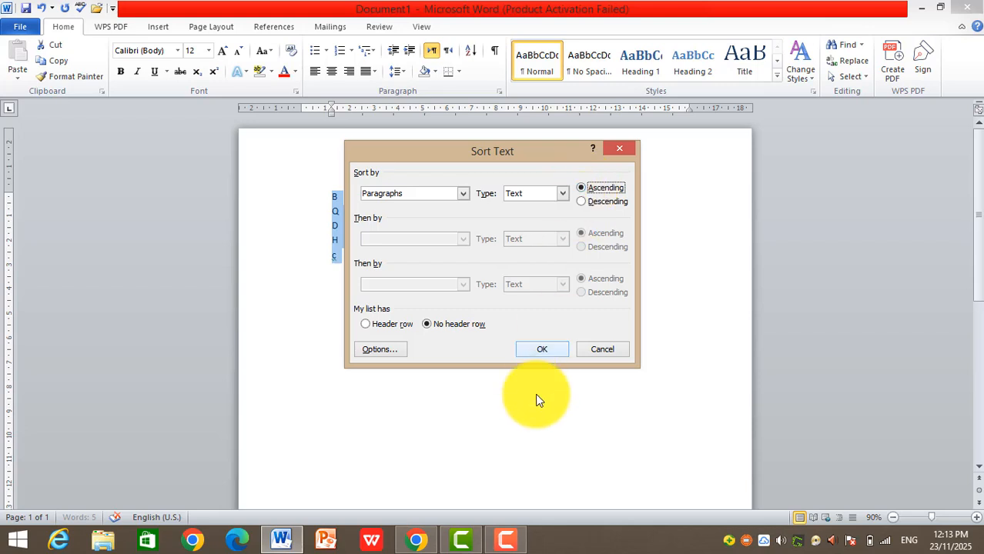
left_click(531, 350)
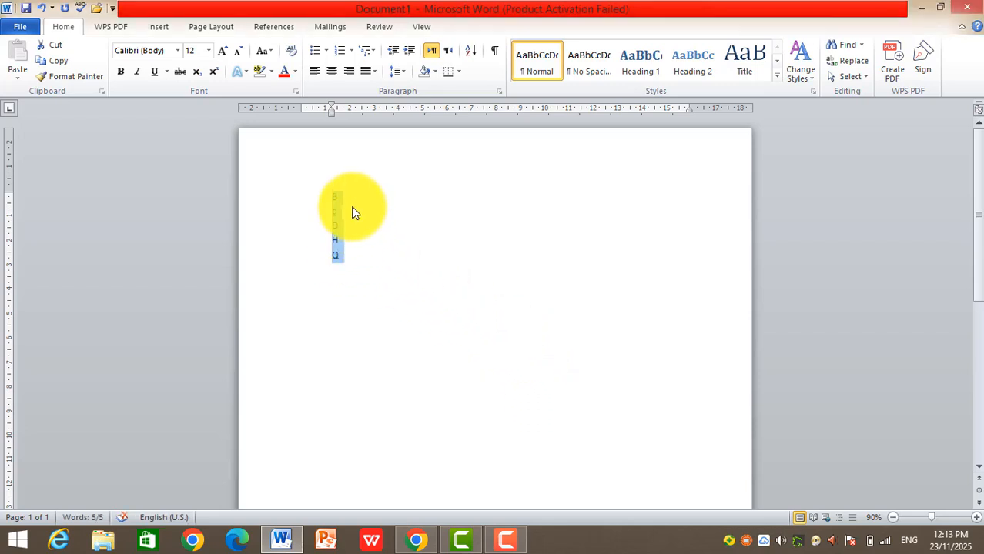
Step: Sort the five lines of letters by paragraph as Text in descending order
left_click(474, 56)
left_click(581, 202)
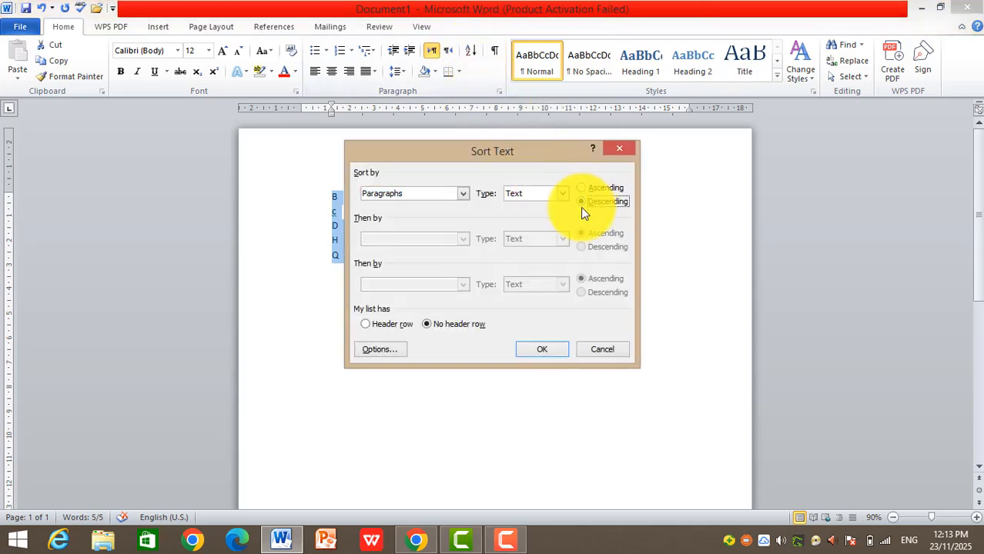
left_click(554, 349)
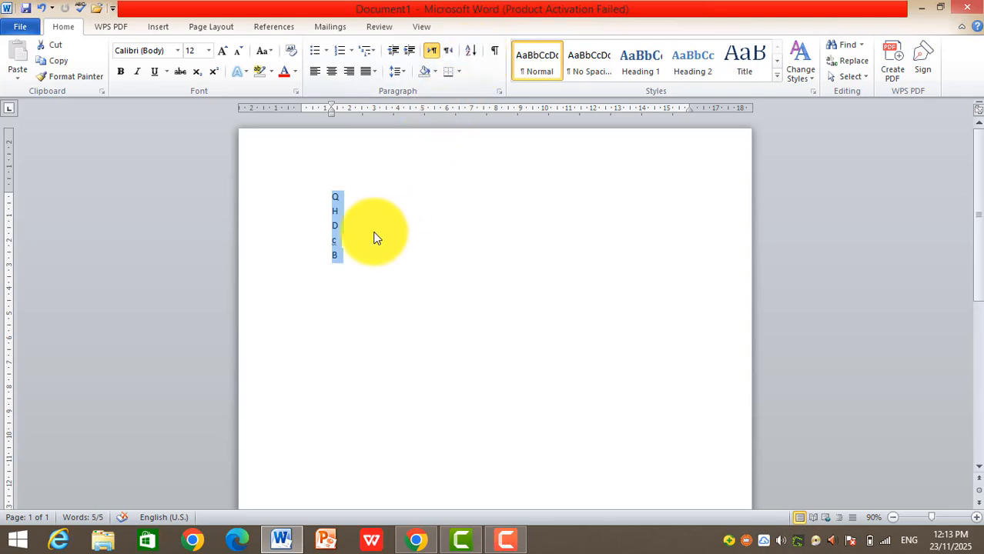
Step: Replace the letter list with sample paragraphs generated by =rand()
key("Delete")
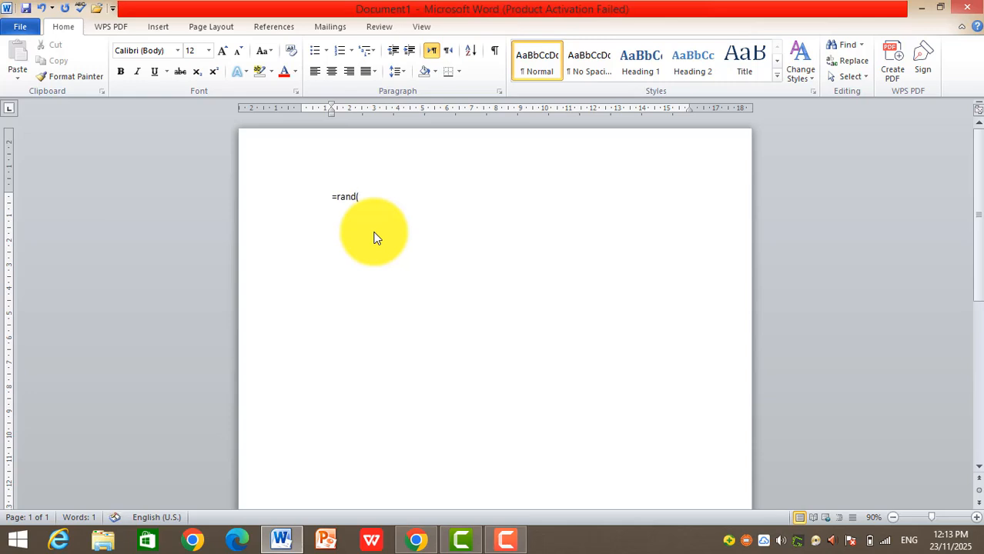
type("=rand()")
key("Return")
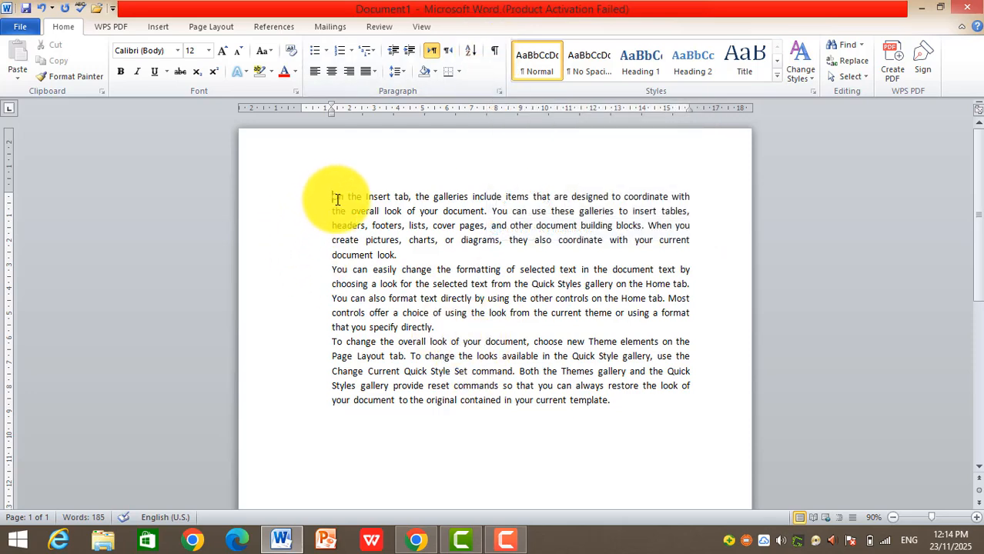
Step: Show the paragraph marks and other hidden formatting symbols for the sample text
left_click_drag(332, 198, 649, 399)
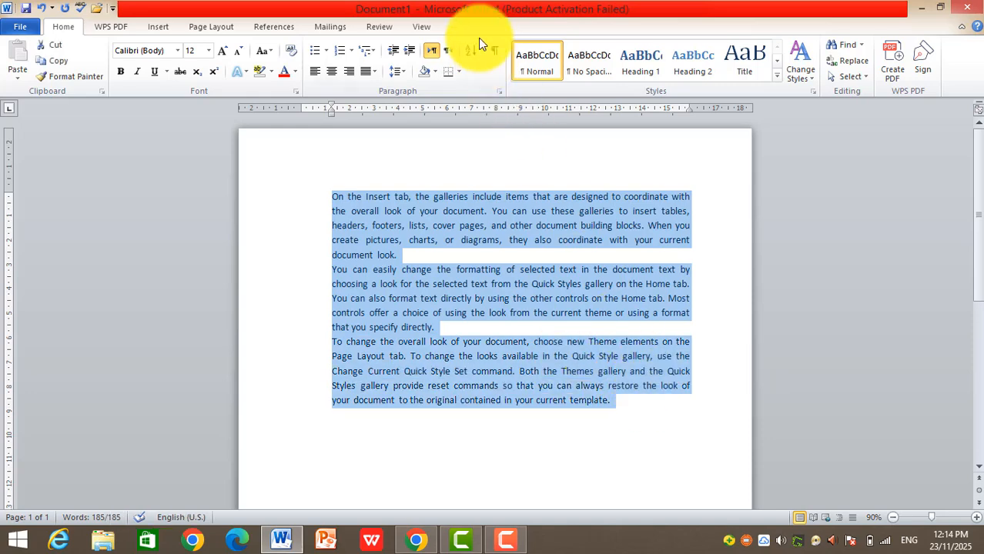
left_click(496, 51)
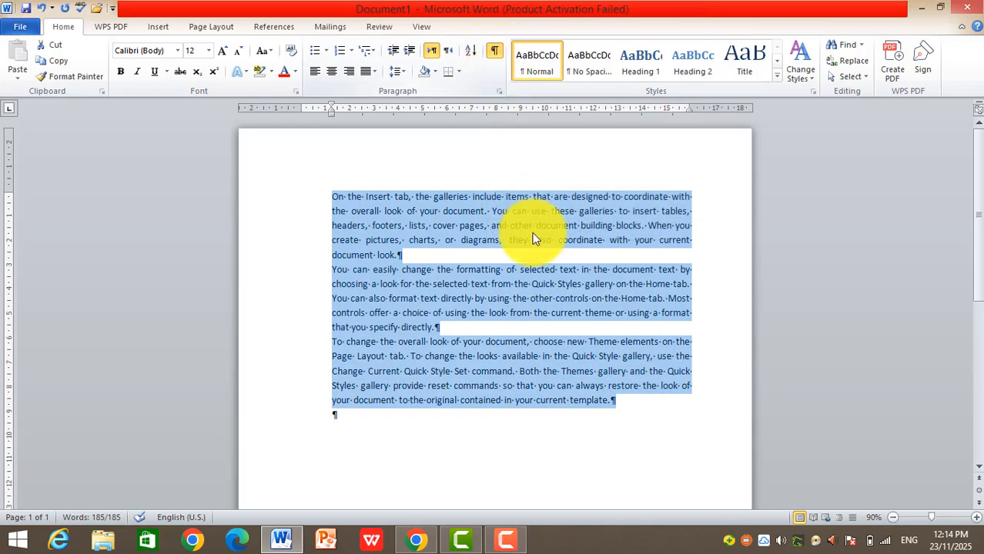
left_click(409, 252)
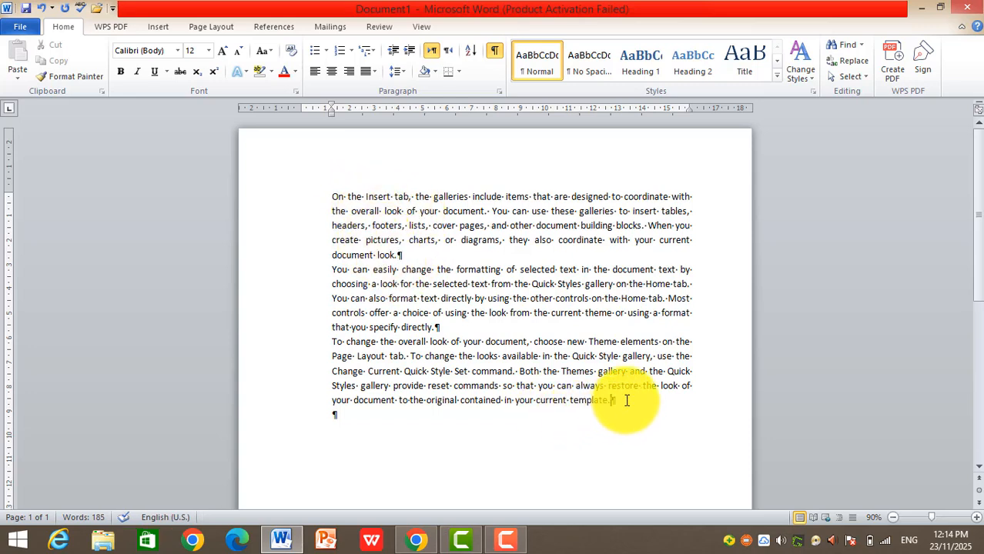
Step: Increase the font size of all three sample paragraphs to 14
left_click_drag(616, 401, 310, 201)
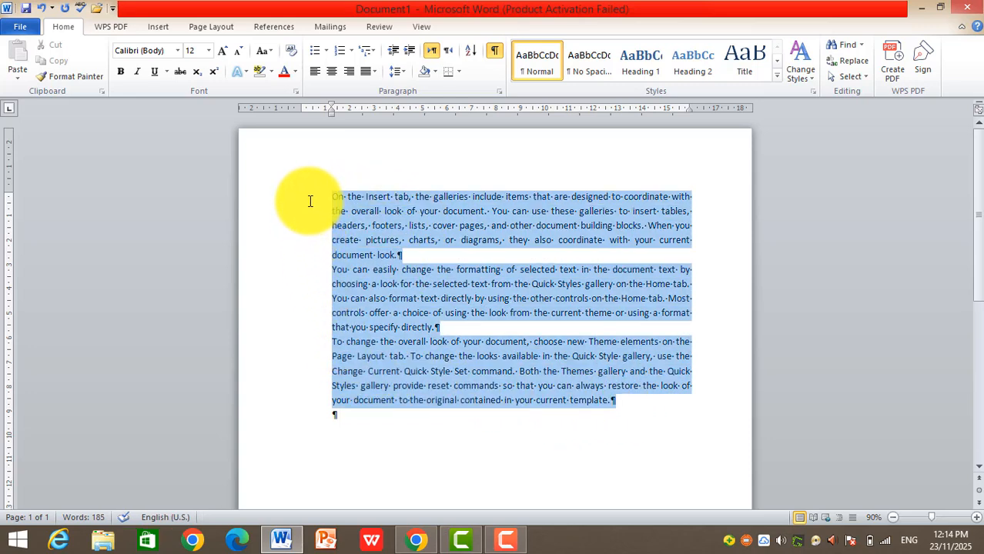
left_click(221, 51)
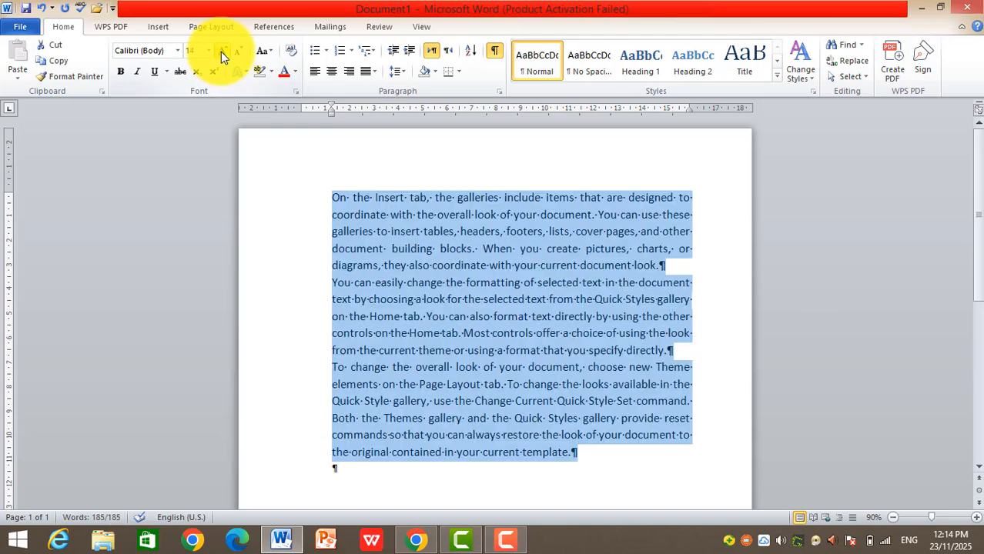
left_click(642, 385)
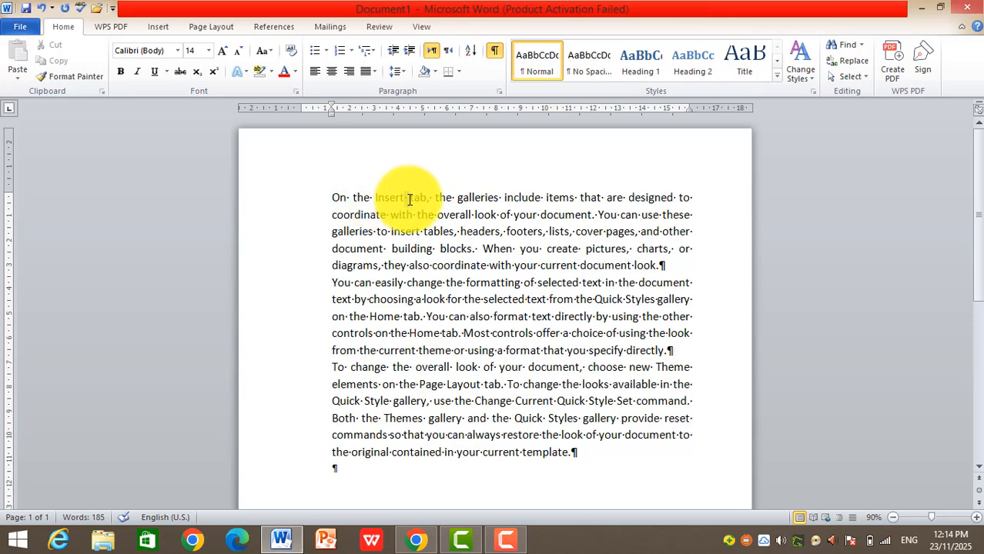
left_click(631, 215)
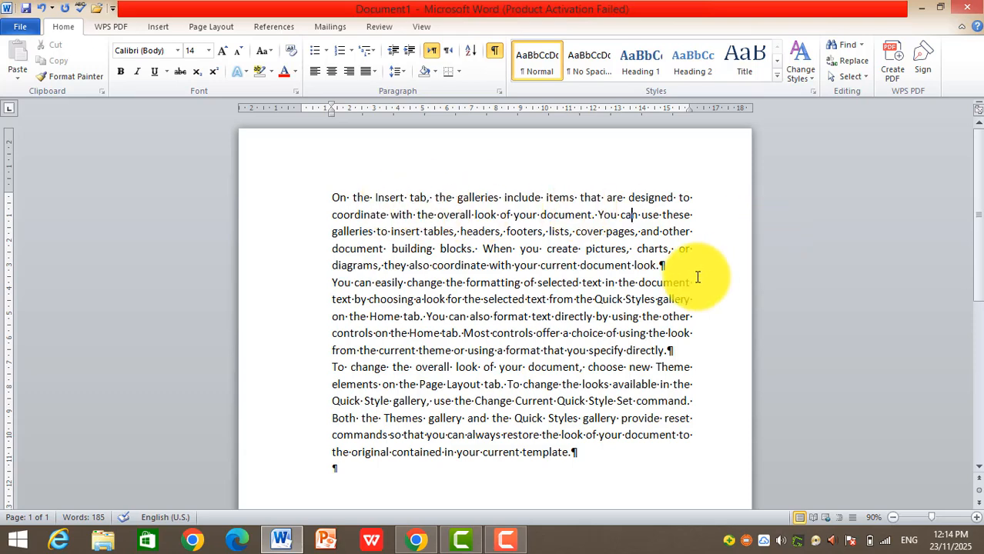
left_click(667, 266)
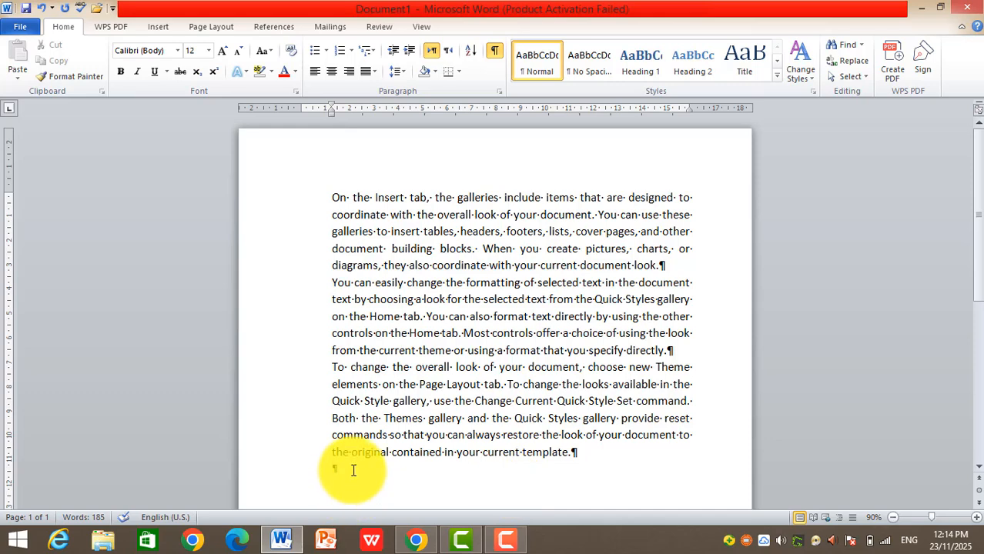
Step: Add empty paragraphs below the sample text, with three tabs and a line break on the last one
key("Return")
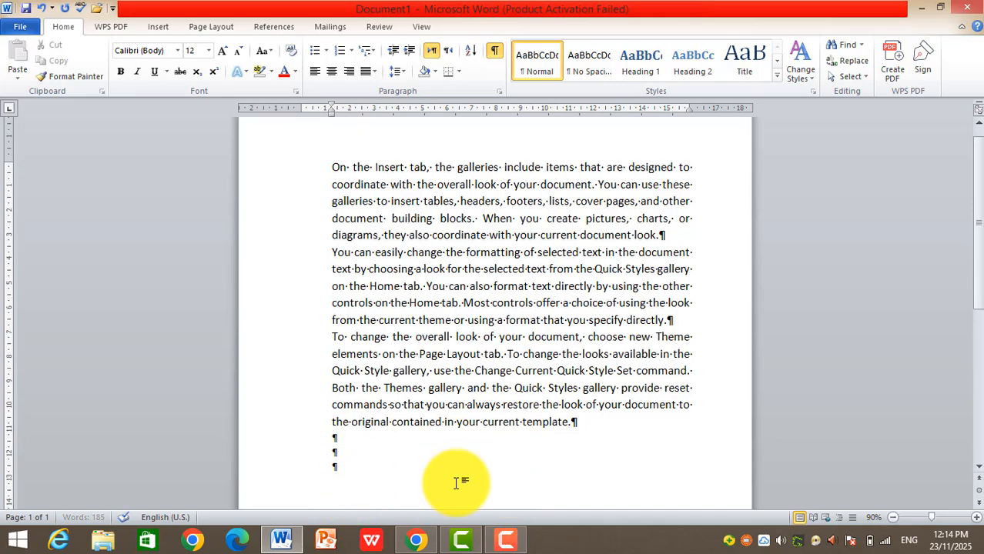
left_click_drag(332, 440, 371, 468)
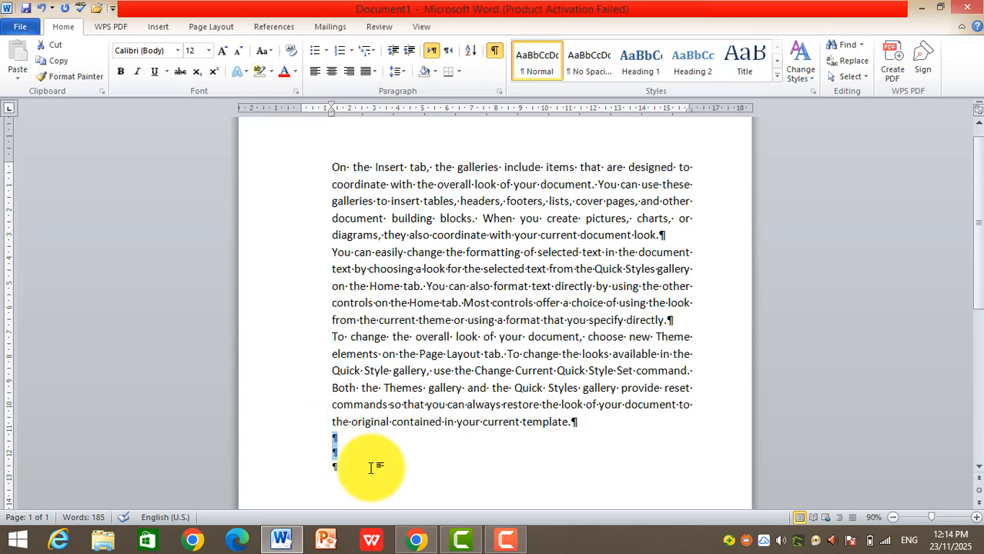
left_click(371, 468)
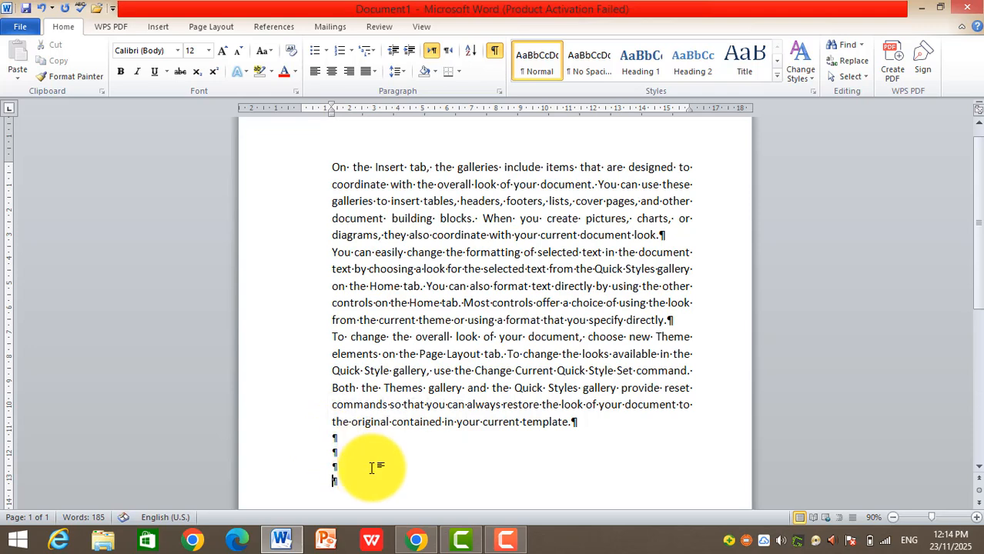
key("Tab")
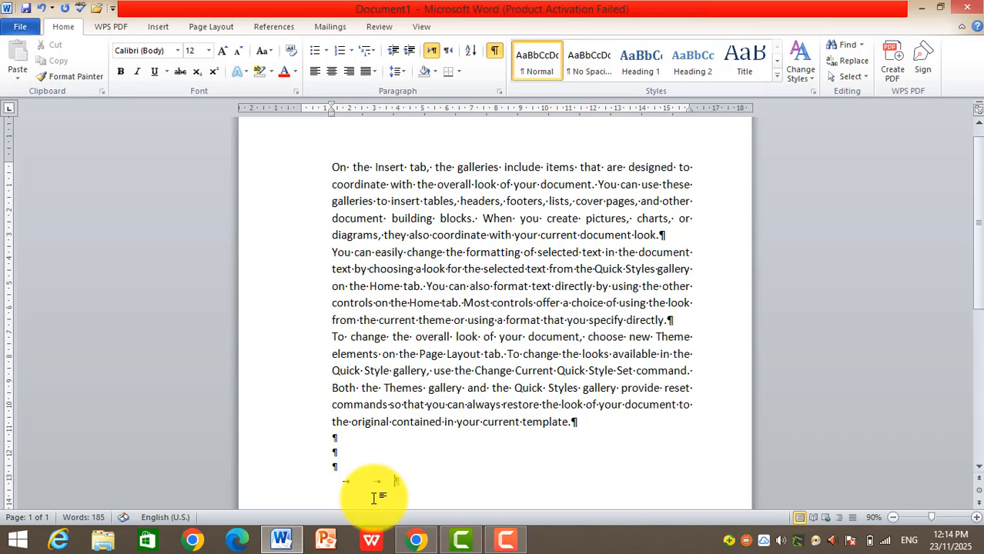
key("Tab")
key("Tab")
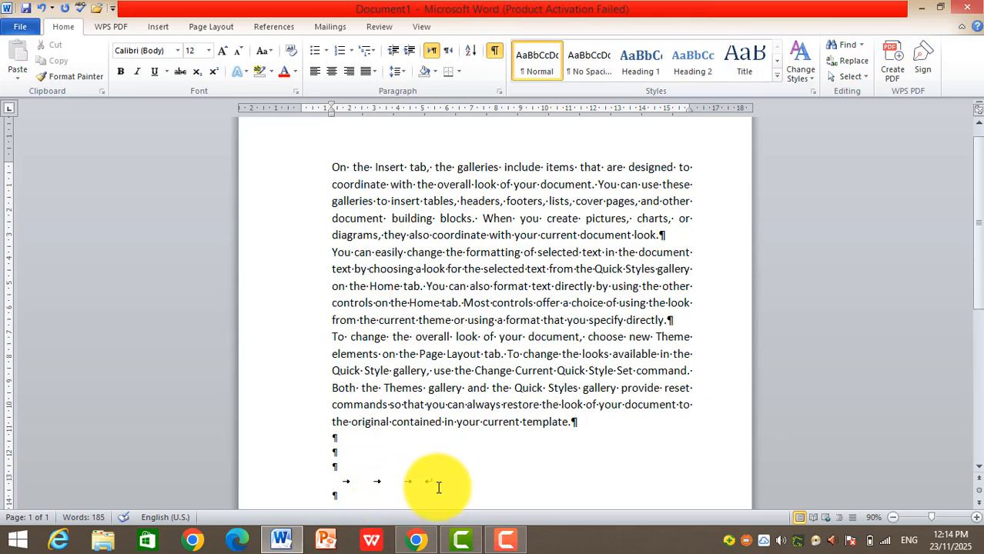
key("Return")
Step: Select the blank lines and tabs below the sample text and hide the formatting marks
left_click_drag(438, 456, 329, 455)
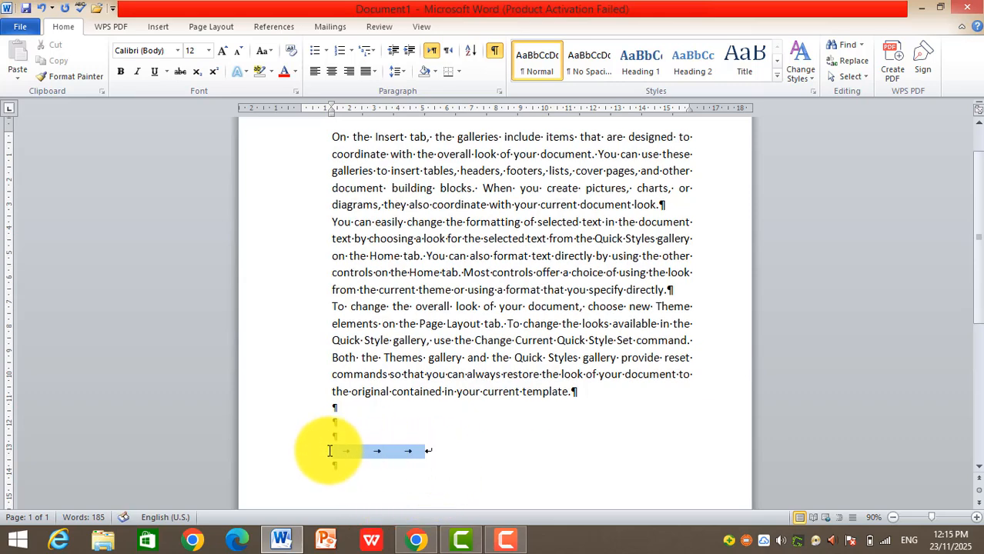
left_click_drag(332, 416, 333, 405)
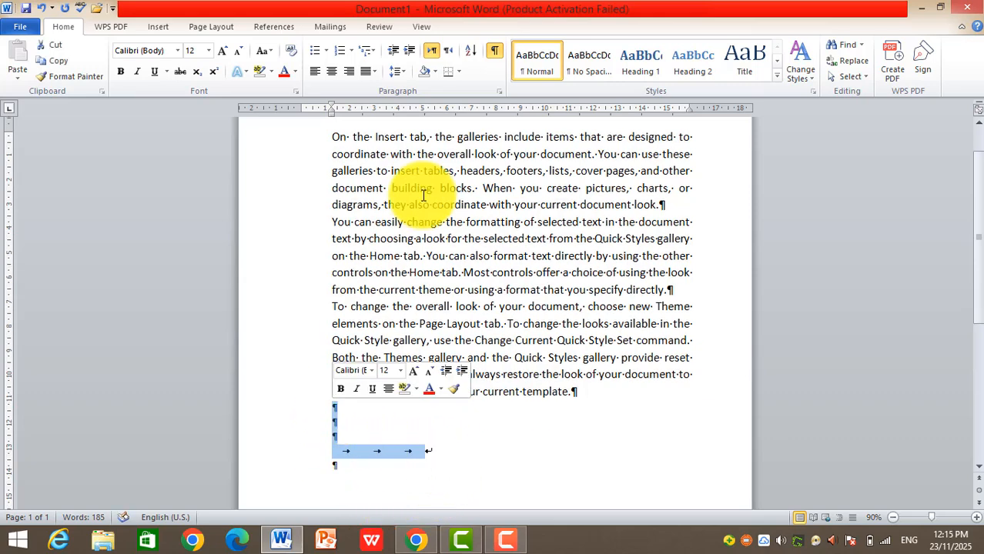
left_click_drag(460, 470, 263, 406)
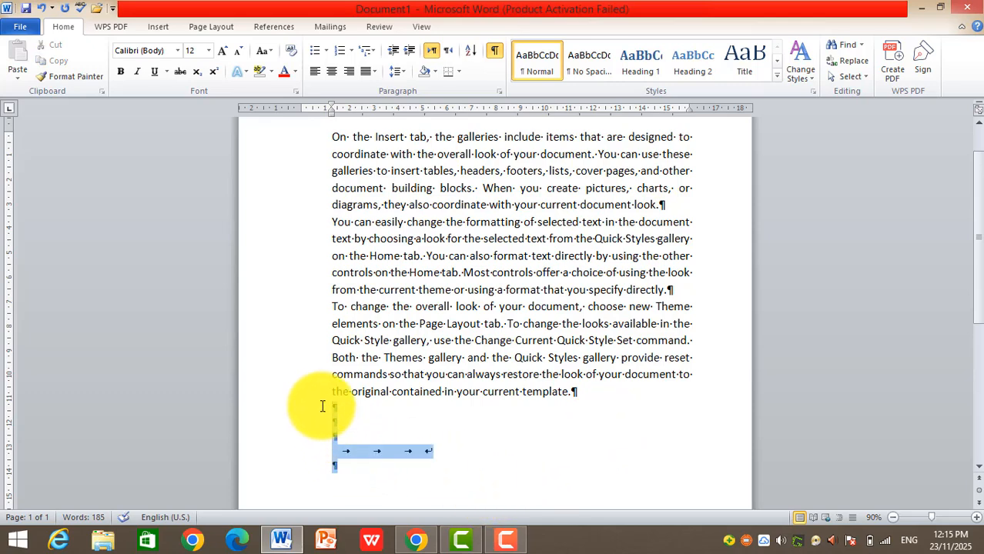
left_click(494, 50)
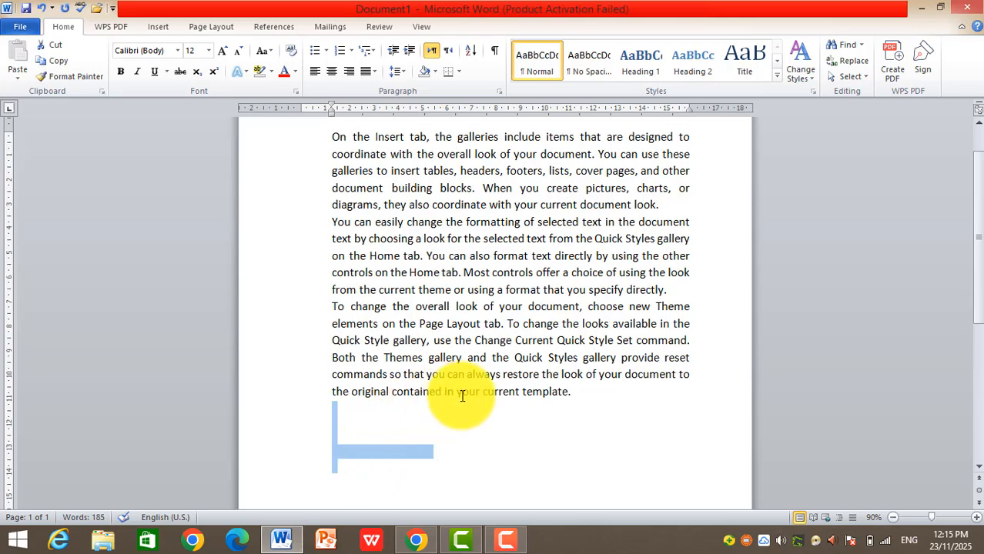
scroll(471, 400, "up", 1)
scroll(470, 400, "up", 1)
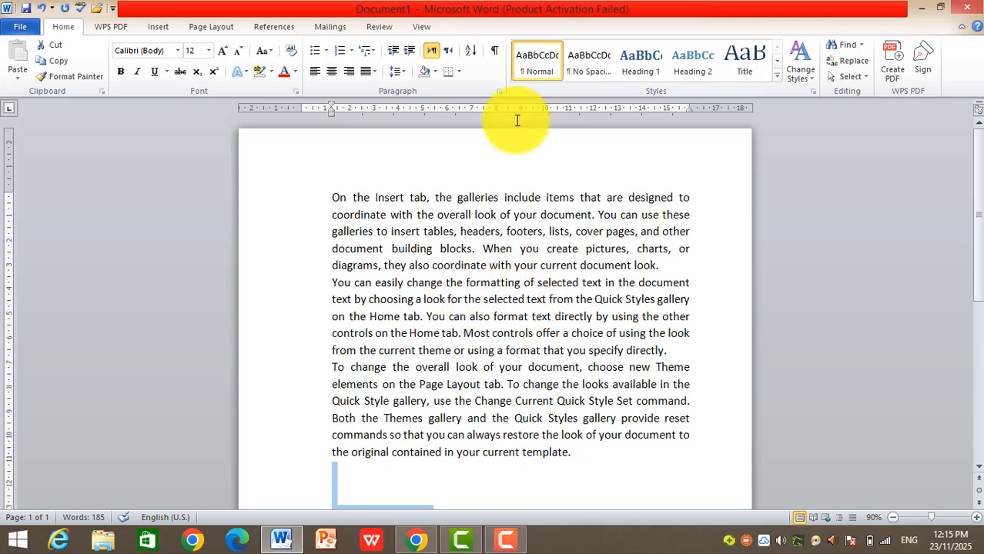
left_click(535, 432)
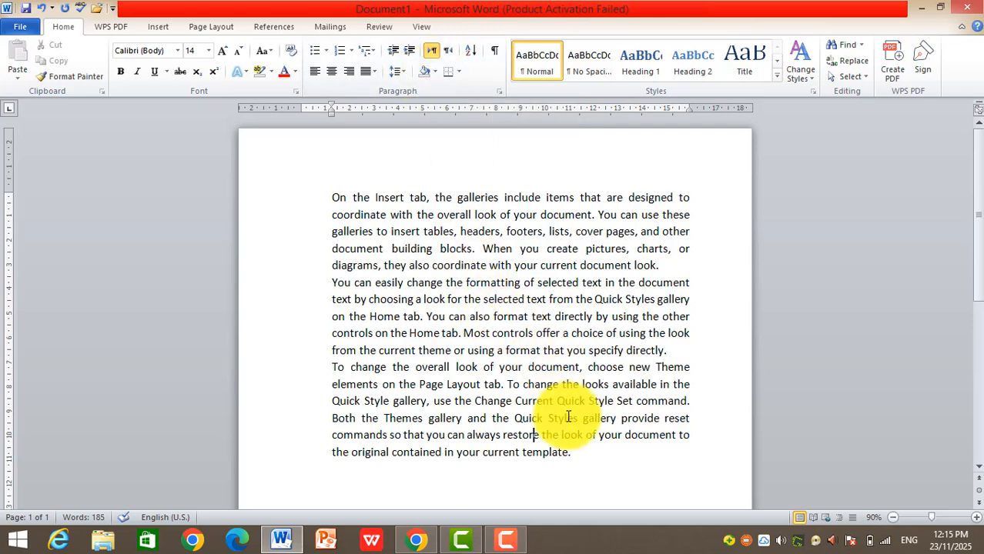
Step: Apply the standard yellow shading to all three sample paragraphs
left_click_drag(586, 454, 515, 401)
left_click_drag(468, 356, 323, 190)
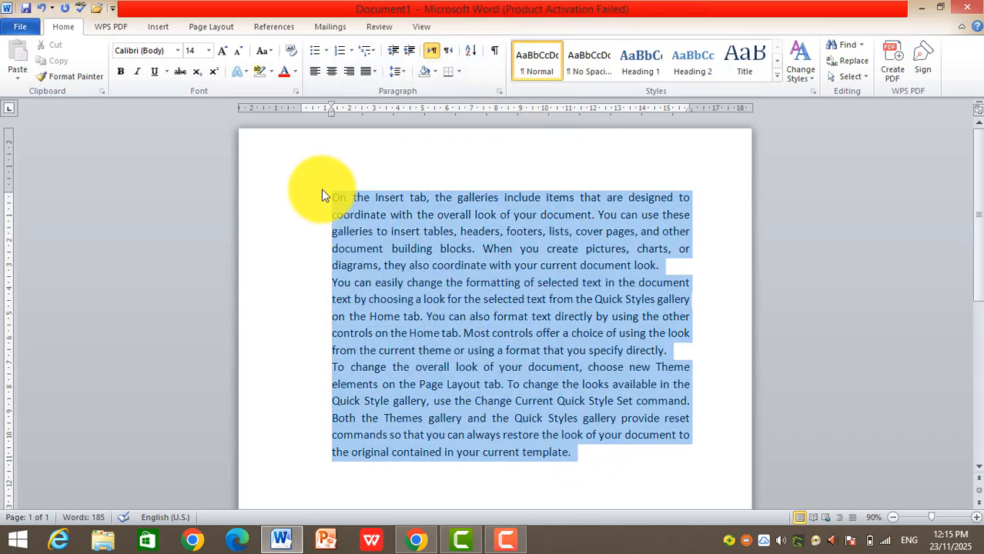
left_click(432, 71)
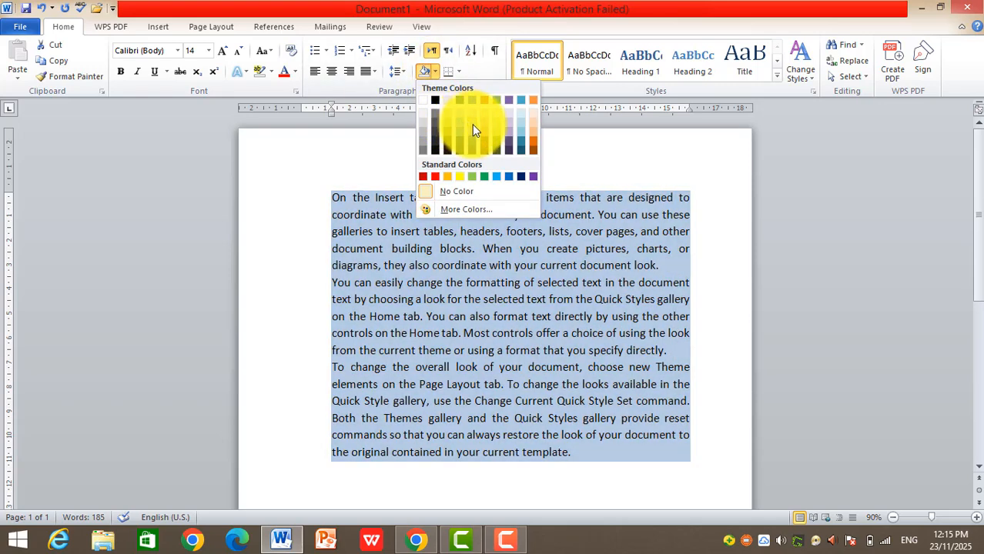
left_click(459, 177)
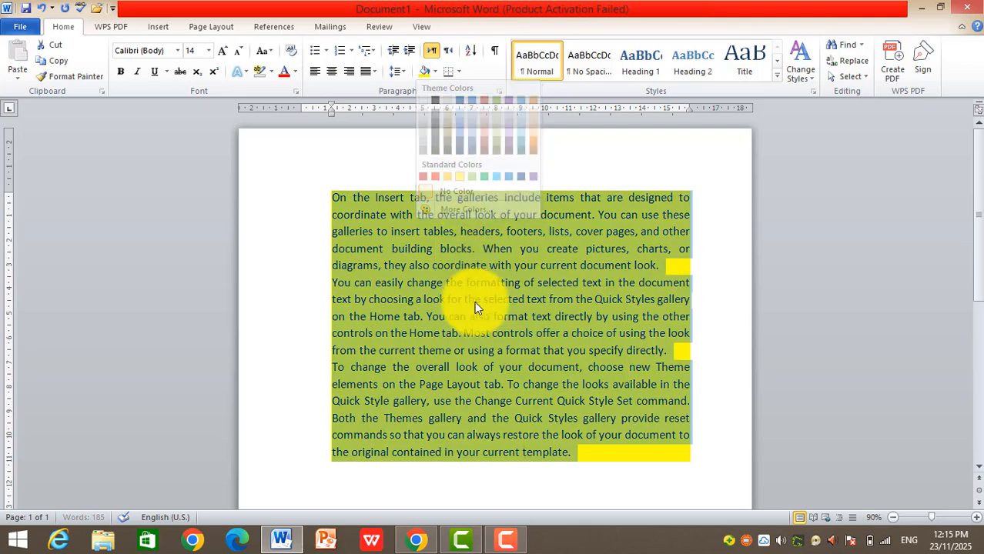
Step: Remove the shading from the three sample paragraphs by setting it to No Color
left_click(432, 73)
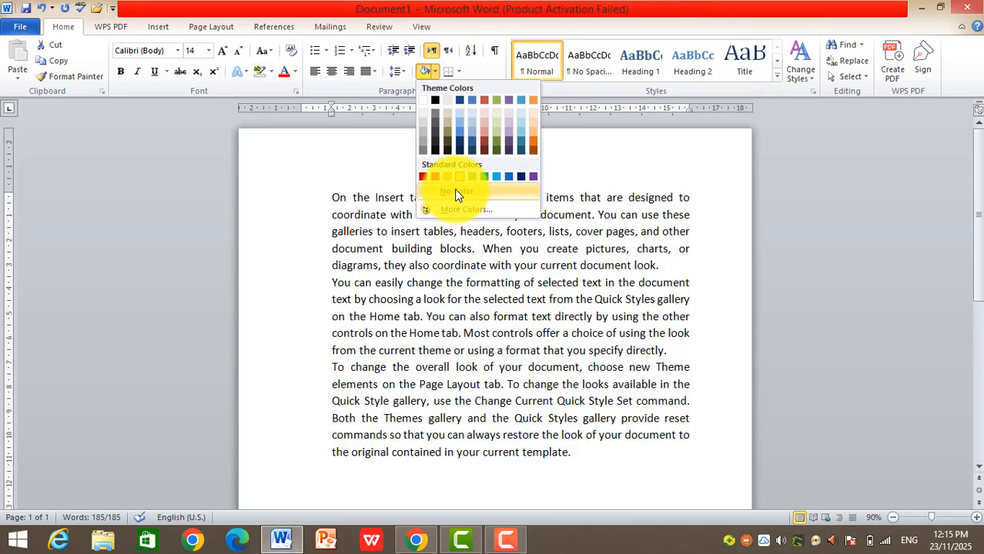
left_click(456, 194)
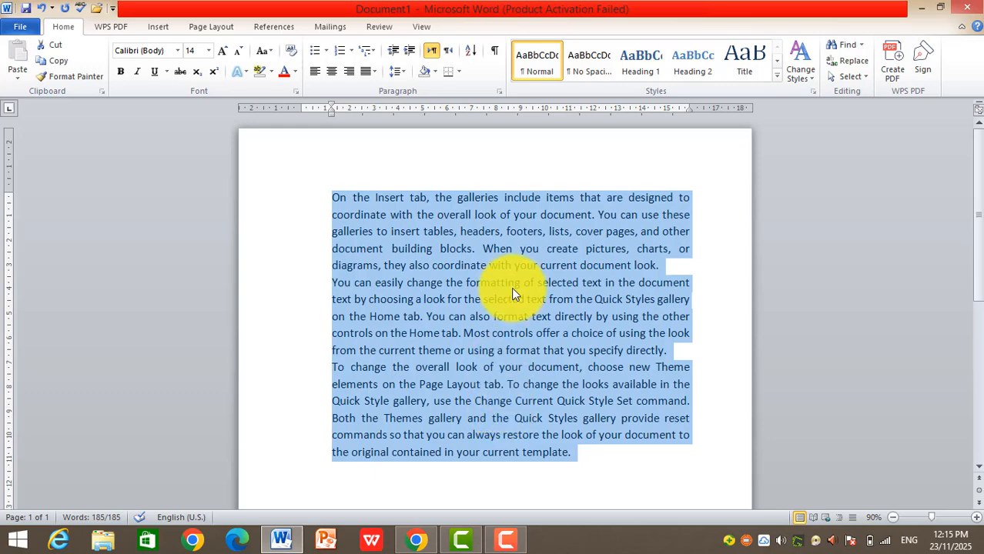
left_click(547, 383)
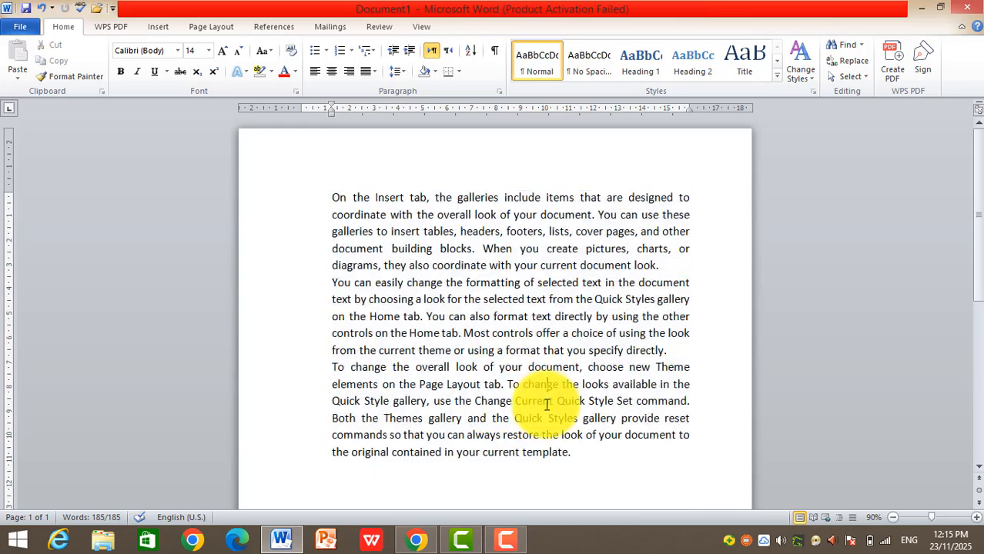
Step: Shade all three sample paragraphs with a bright pink chosen from the additional standard colors
left_click_drag(575, 454, 334, 202)
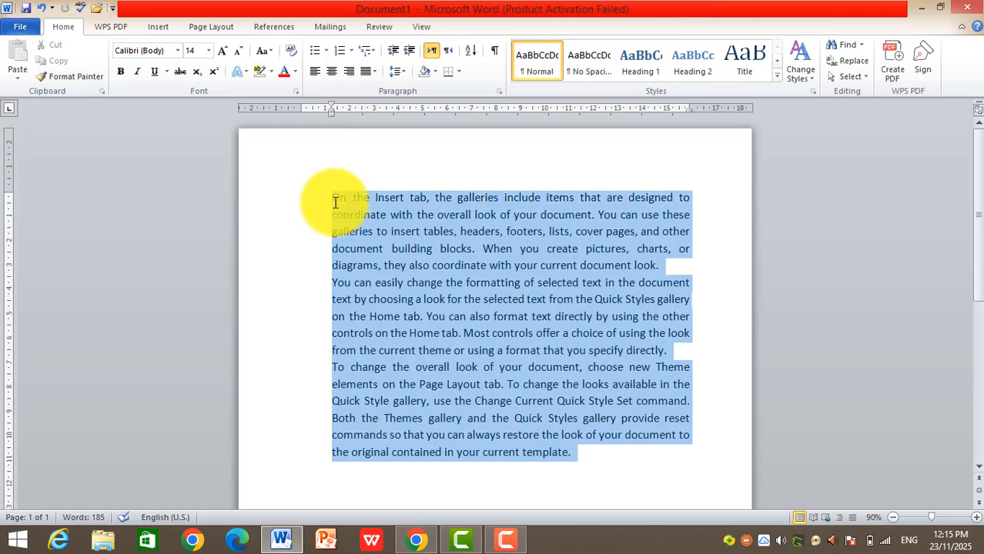
left_click(433, 71)
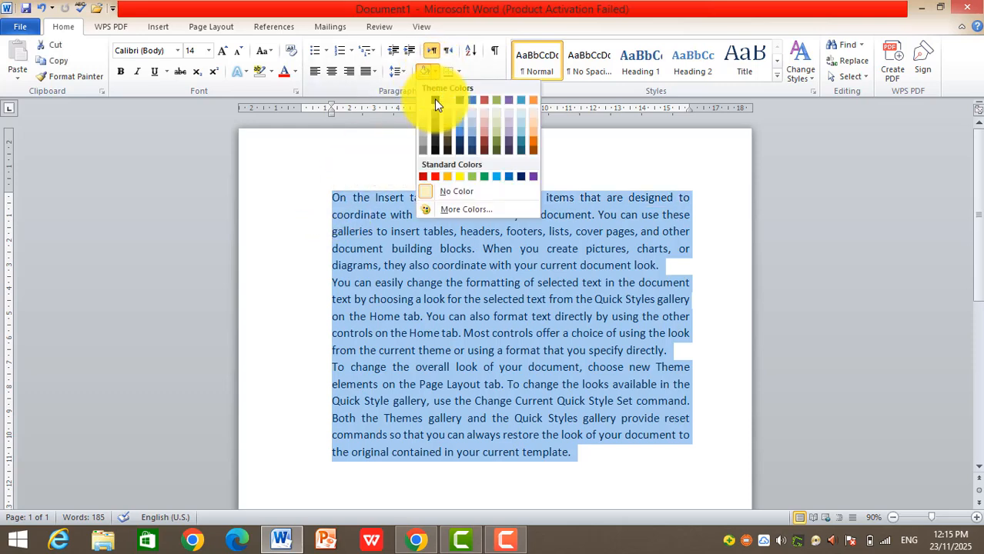
left_click(471, 212)
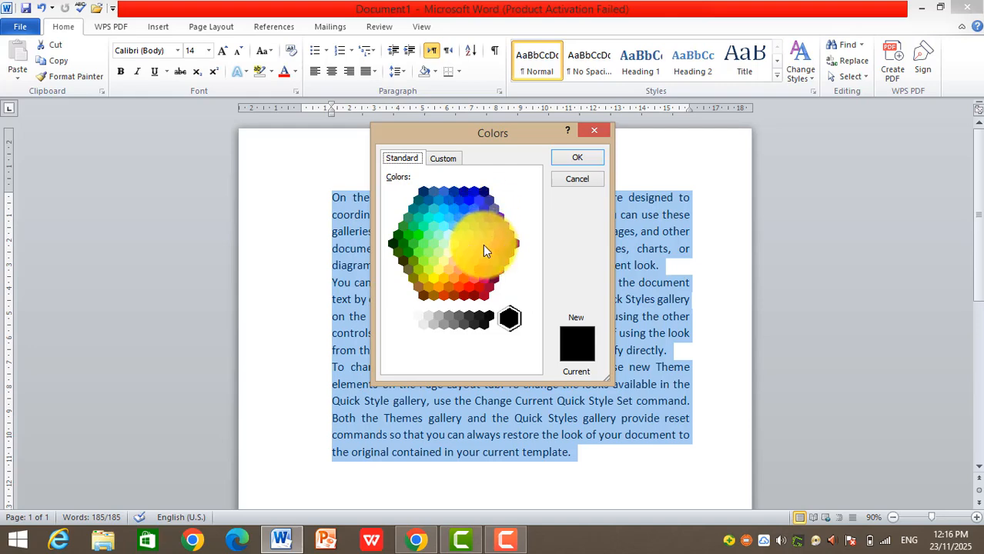
left_click(484, 243)
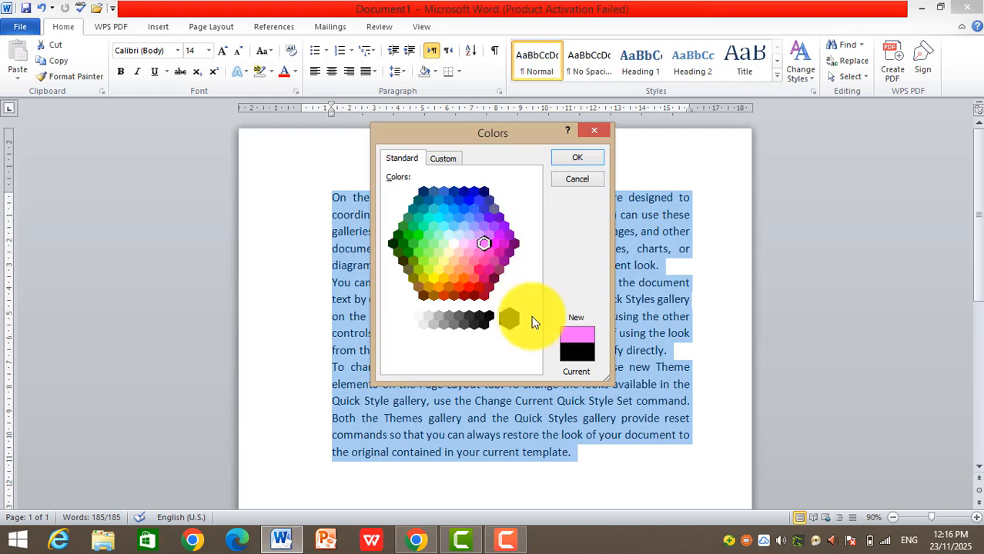
left_click(584, 157)
left_click(608, 301)
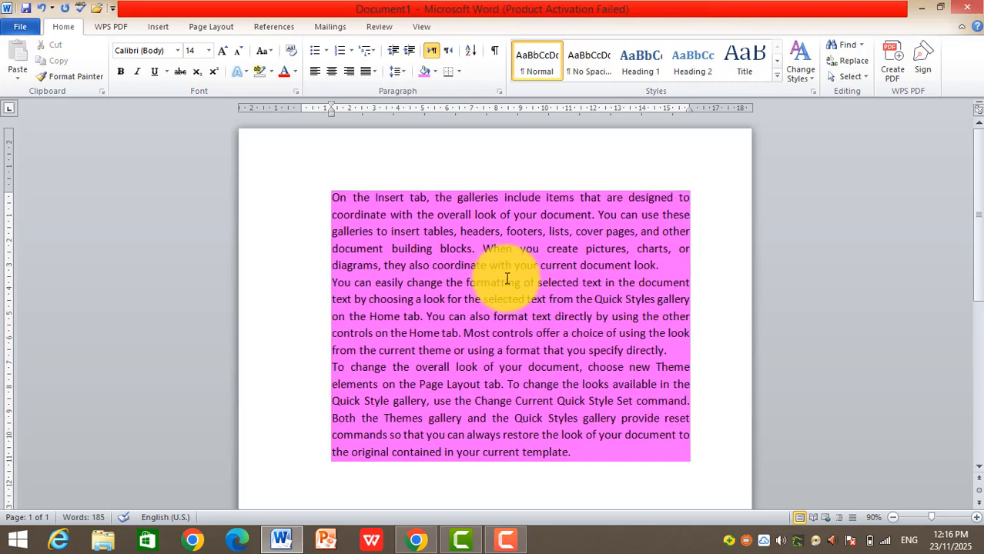
Step: Clear the shading with No Color from the second sample paragraph first, and from all three paragraphs after that
left_click(435, 71)
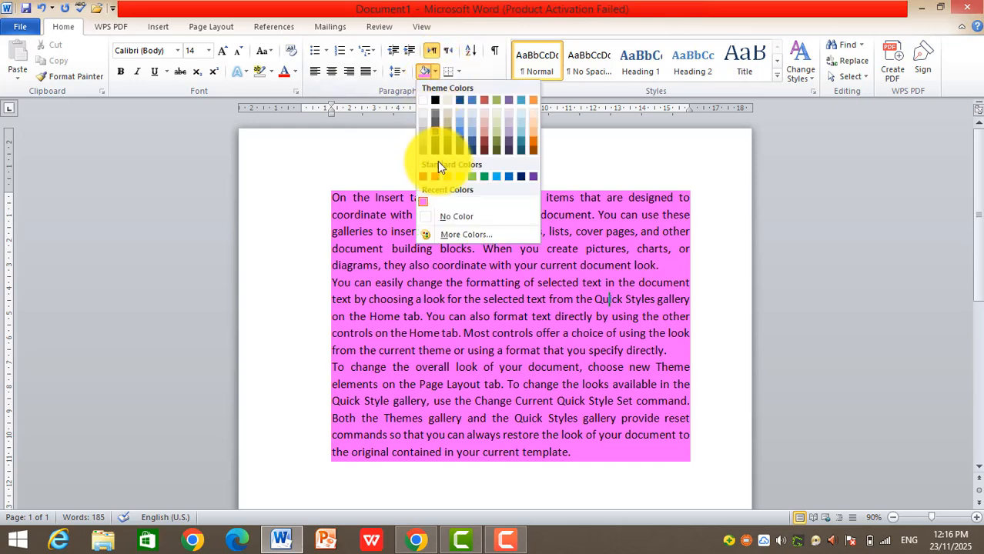
left_click(443, 216)
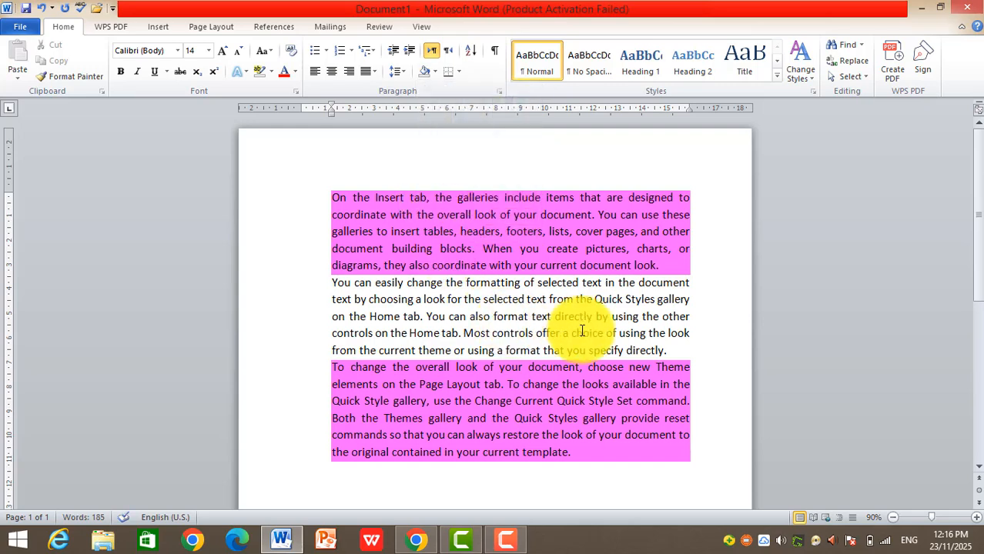
left_click_drag(593, 458, 331, 198)
left_click(432, 71)
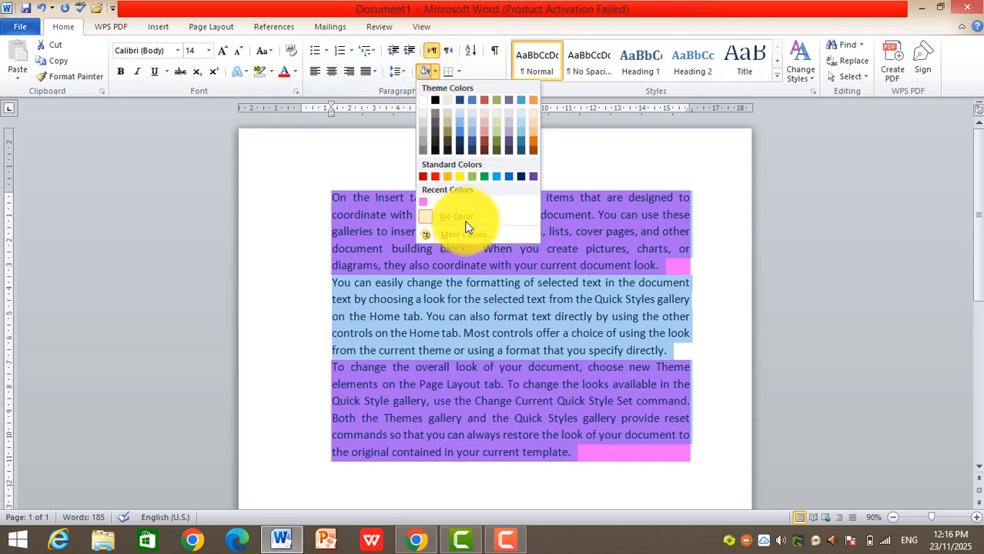
left_click(460, 212)
left_click(561, 355)
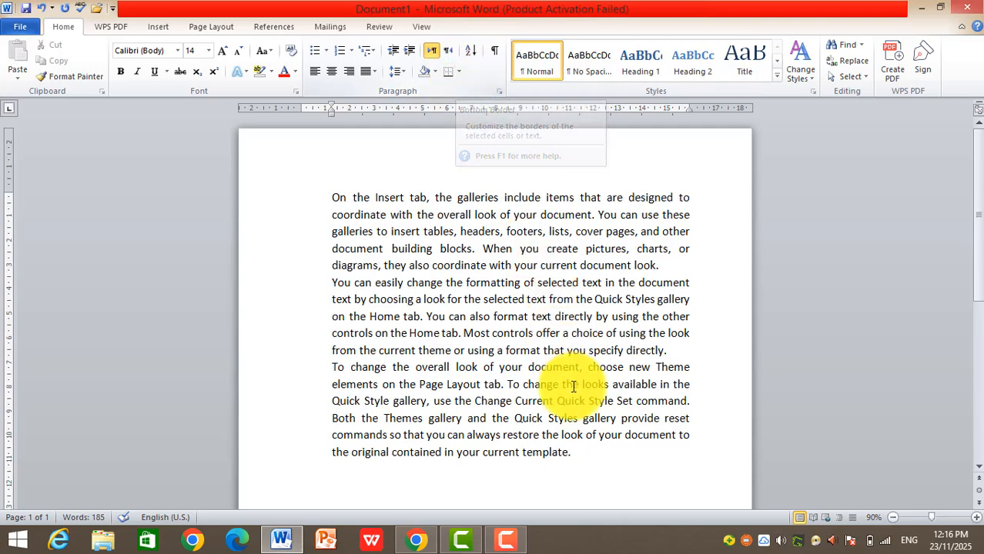
Step: Select all three sample paragraphs and apply a bottom border below them
left_click_drag(573, 453, 342, 189)
left_click(459, 71)
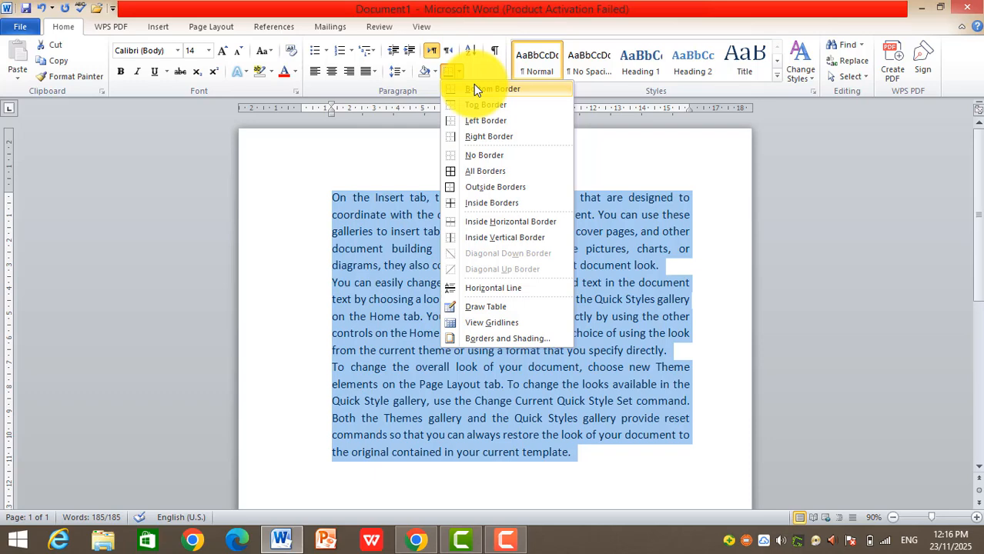
left_click(483, 89)
left_click(664, 472)
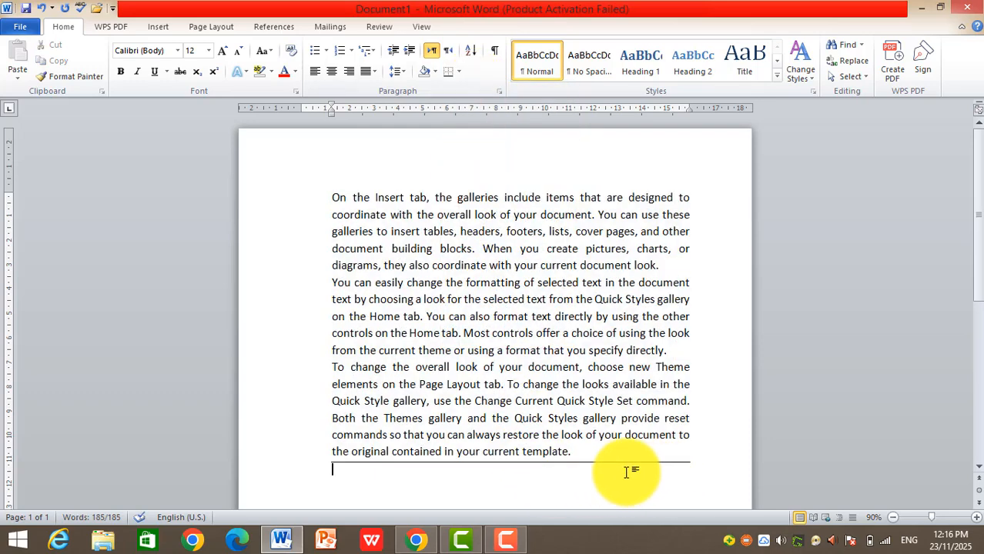
Step: Complete a box around the three sample paragraphs by adding the top, left and right borders
left_click_drag(701, 461, 332, 198)
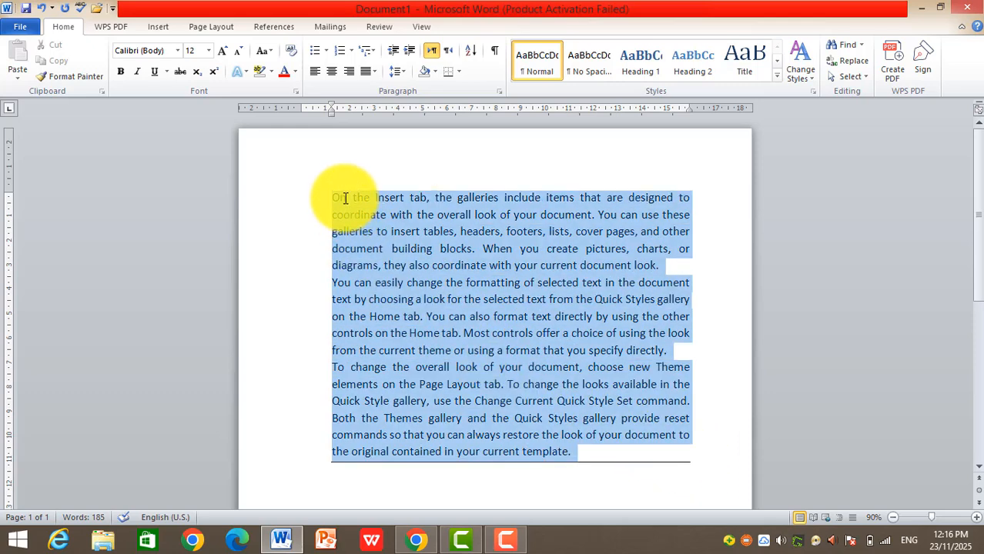
left_click(457, 71)
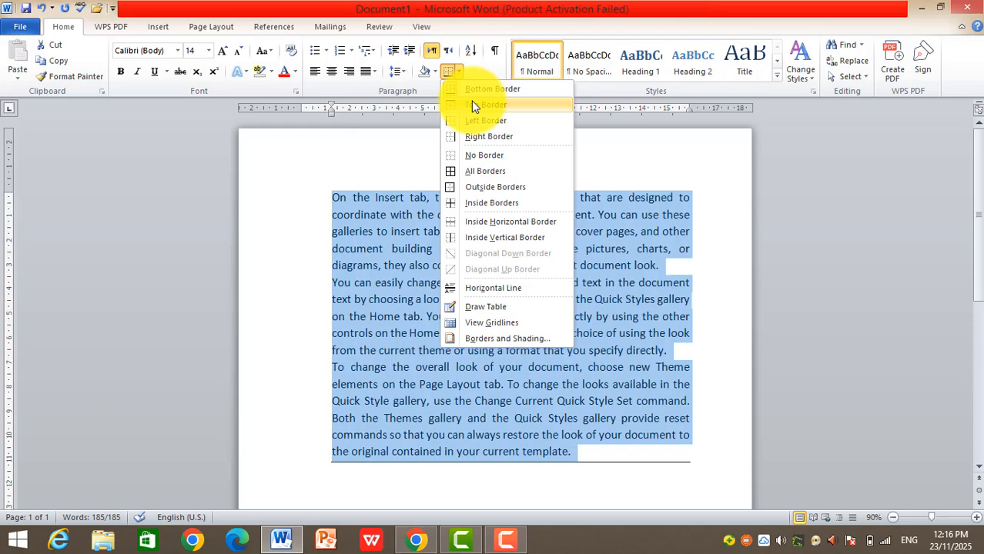
left_click(473, 106)
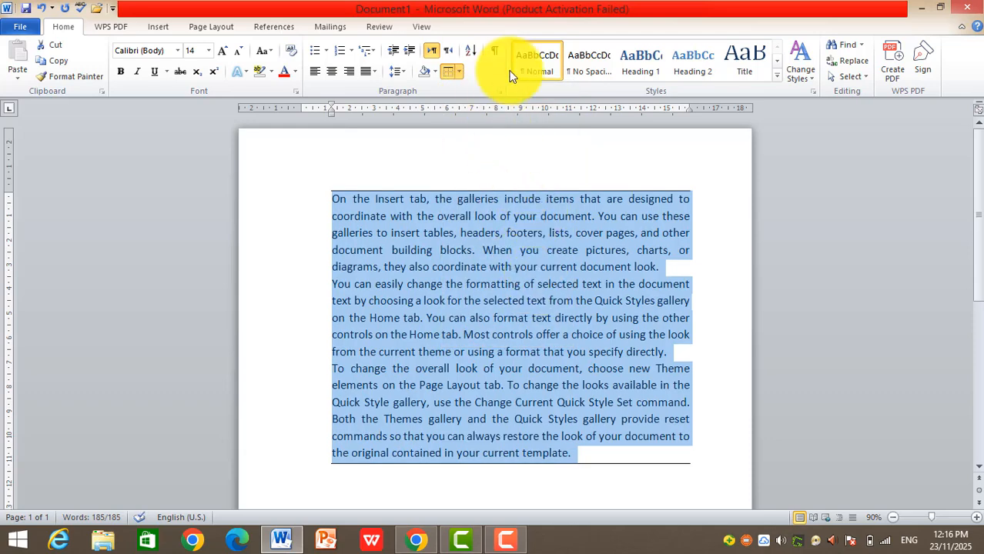
left_click(458, 72)
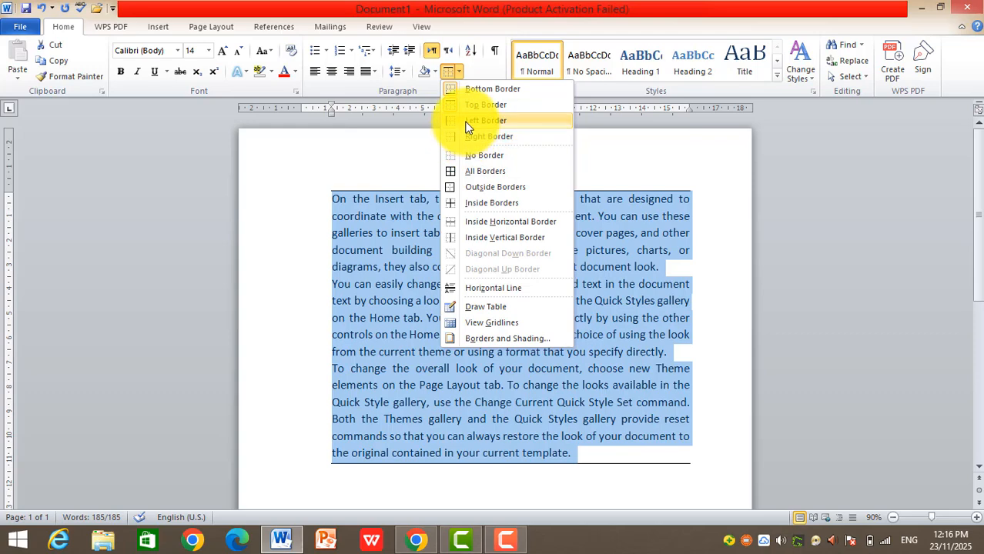
left_click(467, 122)
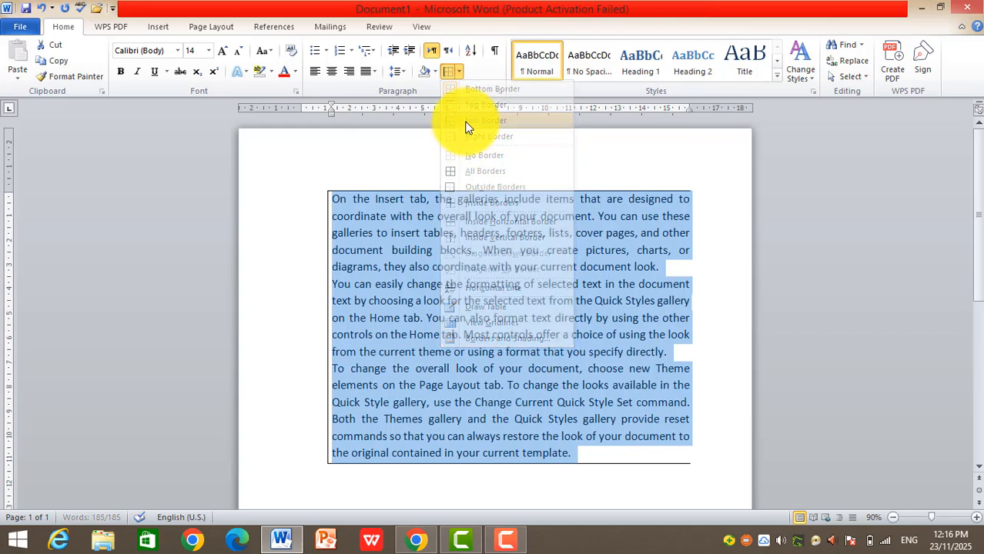
left_click(460, 71)
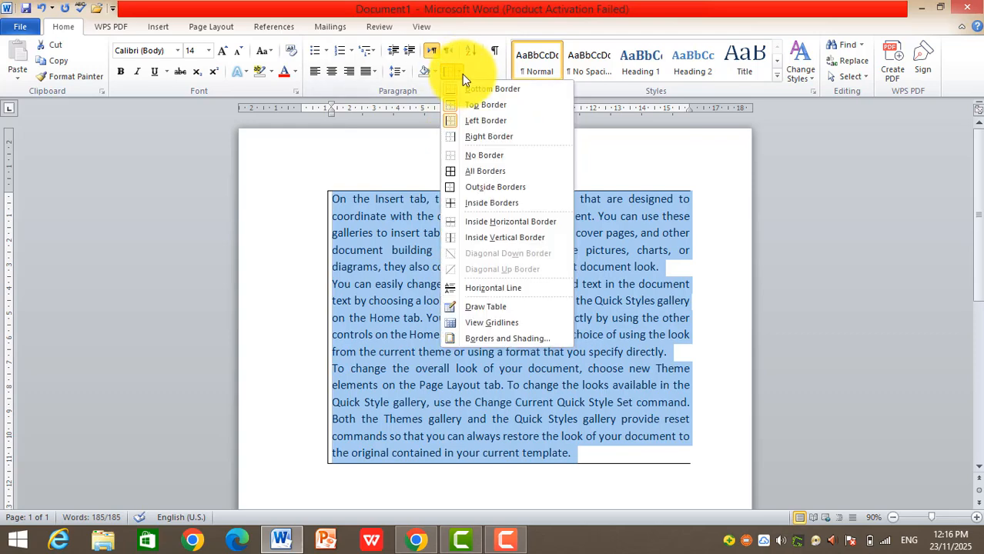
left_click(491, 137)
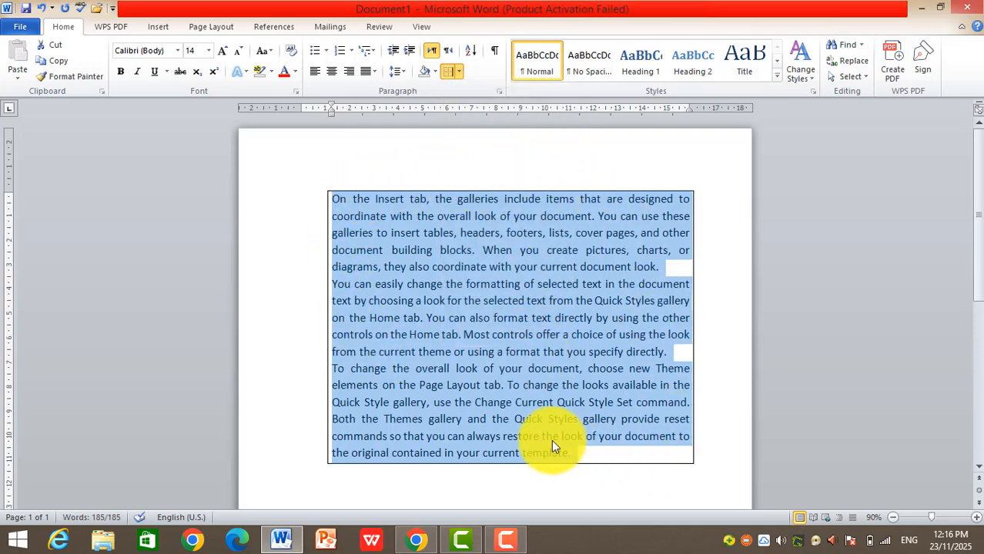
Step: Clear the box with No Border and apply All Borders to the three sample paragraphs
left_click(459, 73)
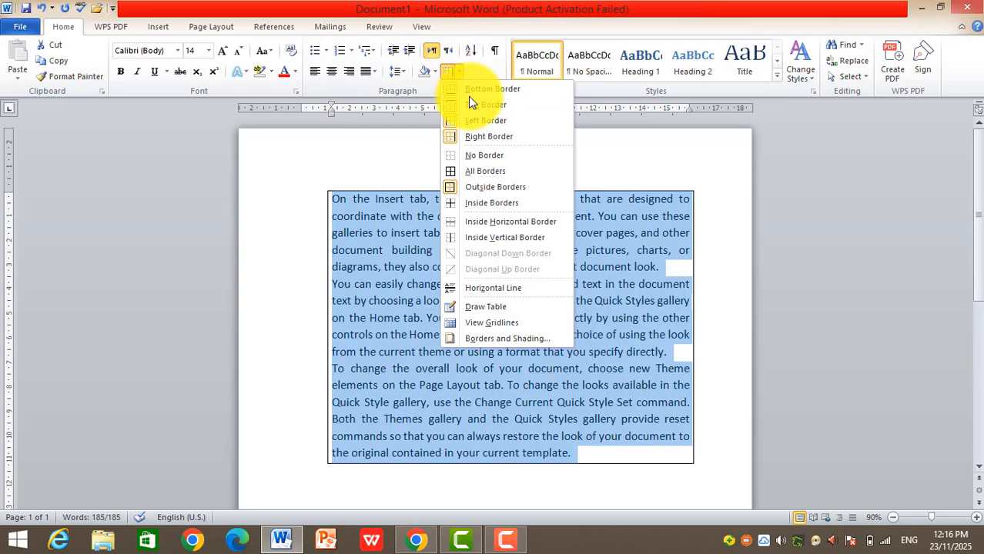
left_click(480, 154)
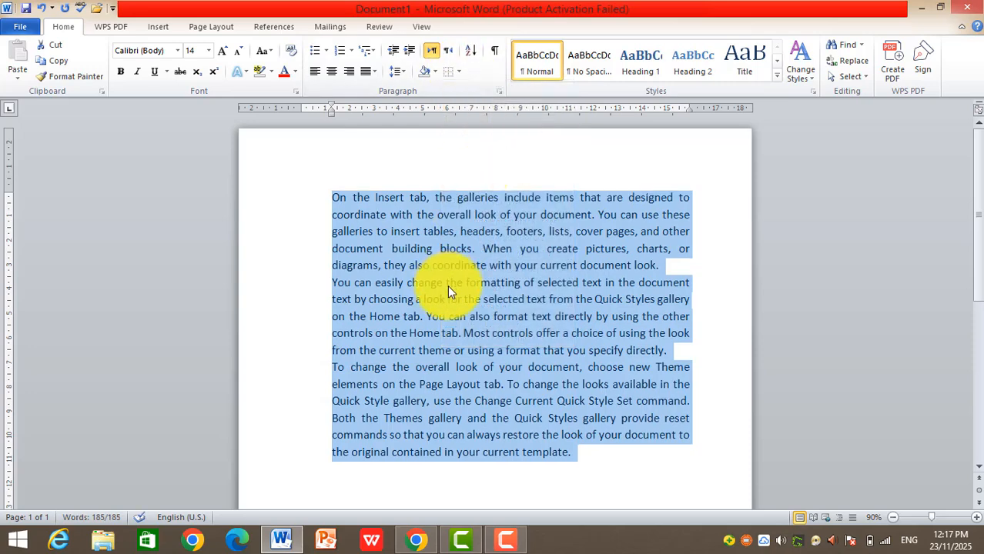
left_click(459, 73)
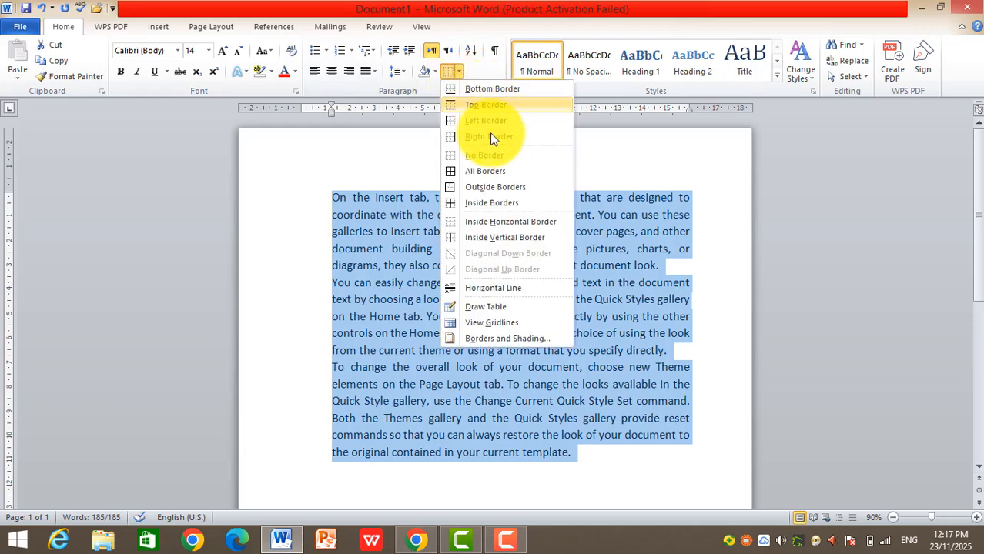
left_click(502, 168)
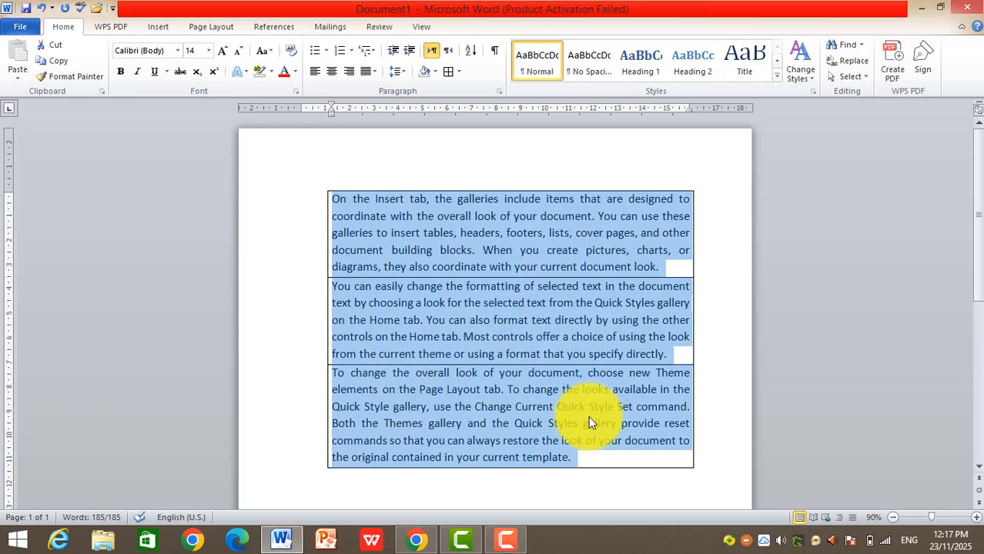
Step: Apply Inside Borders to the three sample paragraphs and remove every border with No Border
left_click(459, 73)
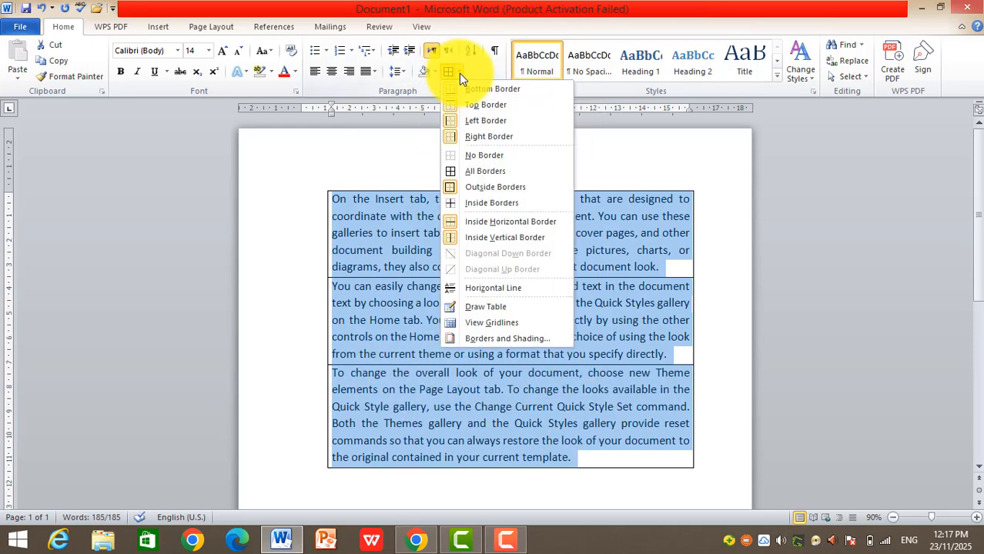
left_click(489, 203)
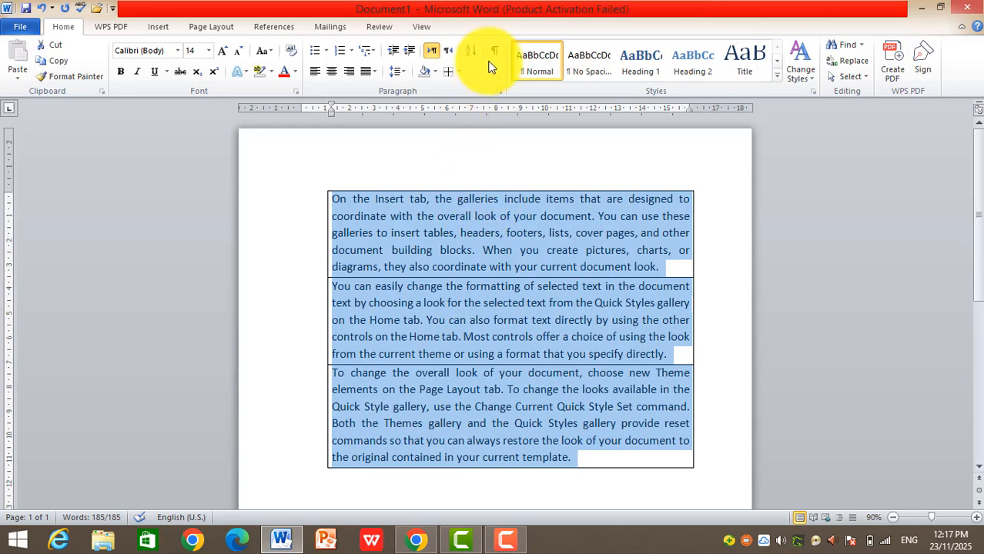
left_click(459, 70)
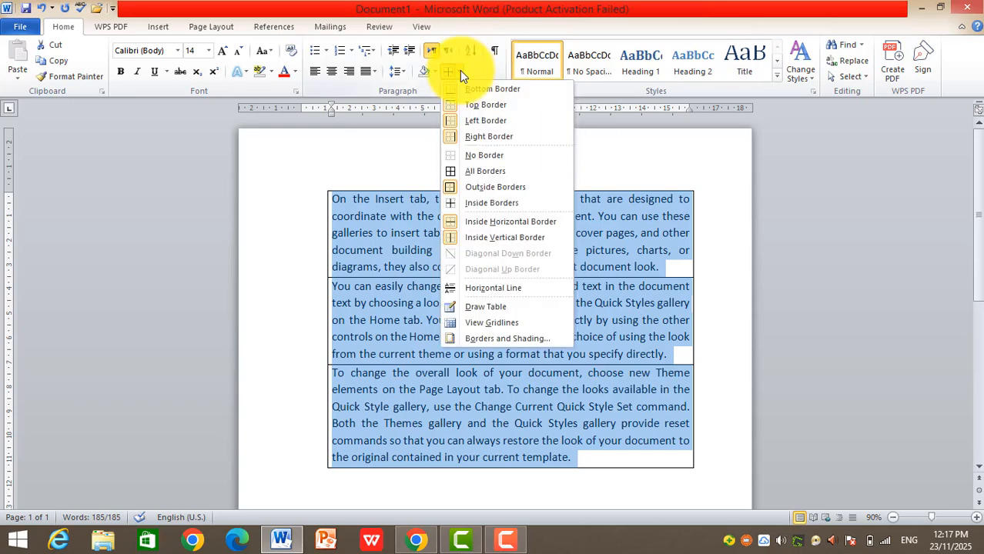
left_click(484, 155)
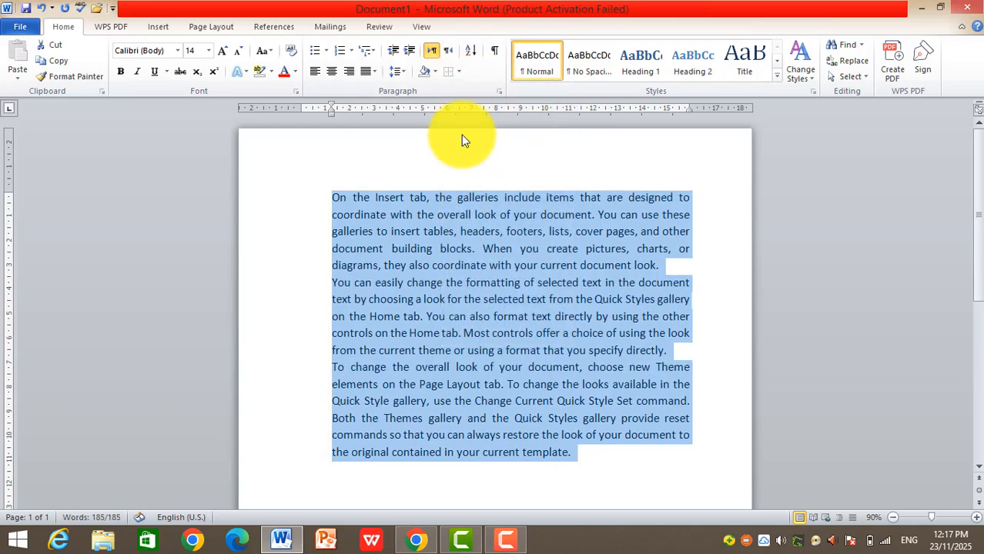
Step: Apply Outside Borders around the three sample paragraphs and clear them with No Border
left_click(459, 72)
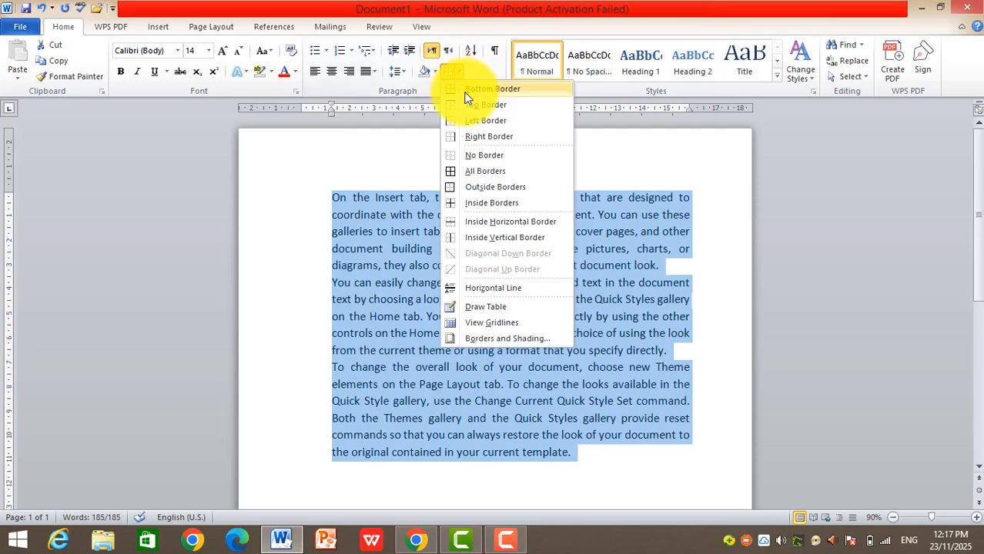
left_click(516, 187)
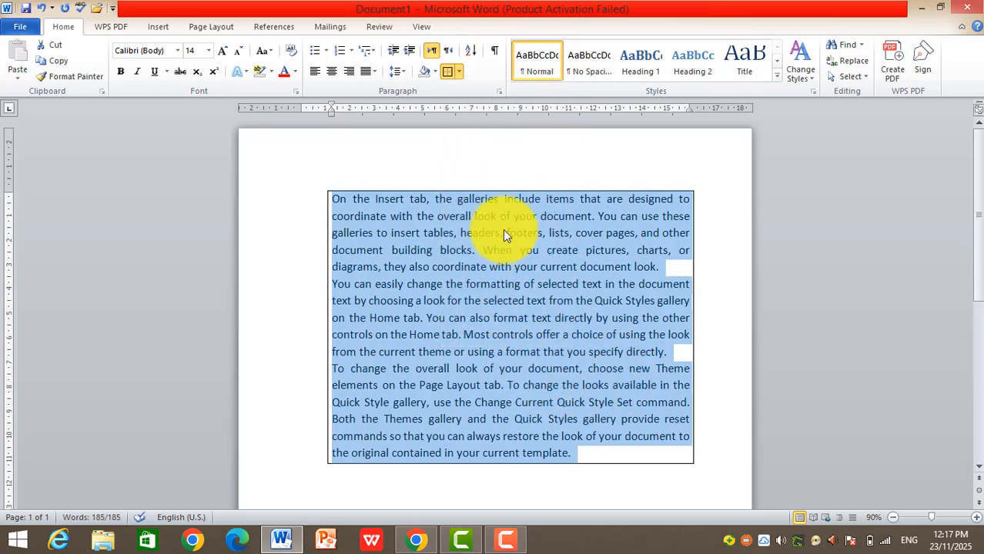
left_click(458, 74)
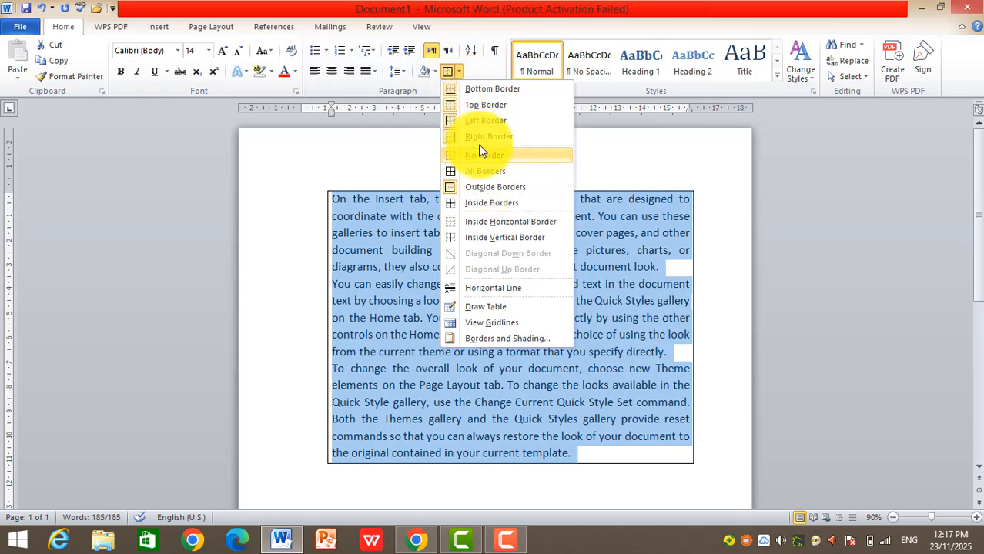
left_click(479, 156)
Step: Apply the inside horizontal border and the inside vertical border to the three sample paragraphs
left_click(459, 71)
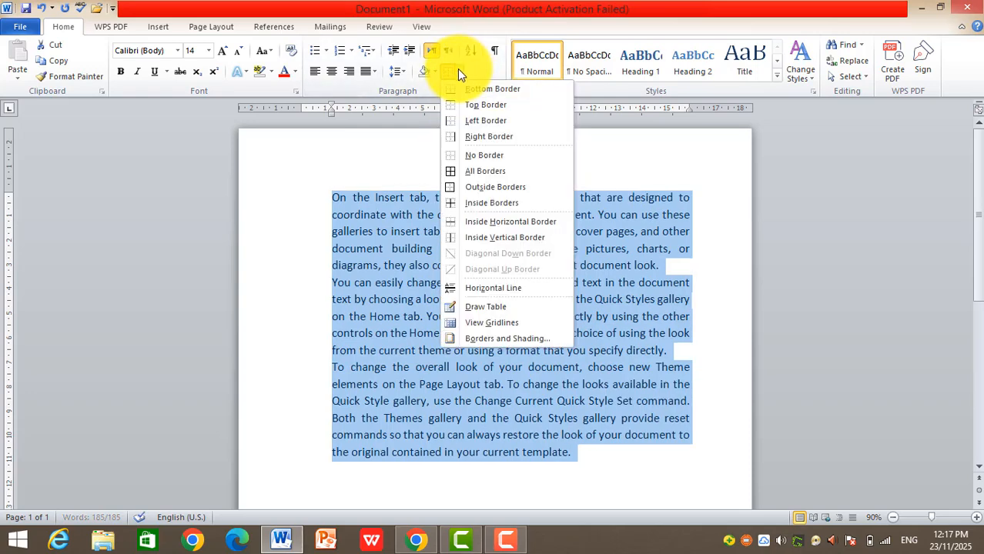
left_click(506, 221)
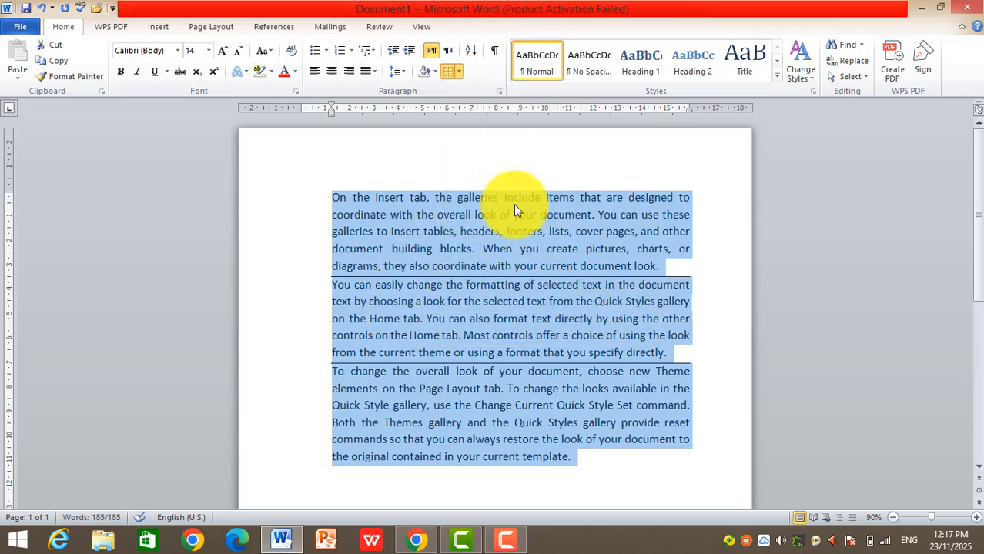
left_click(459, 75)
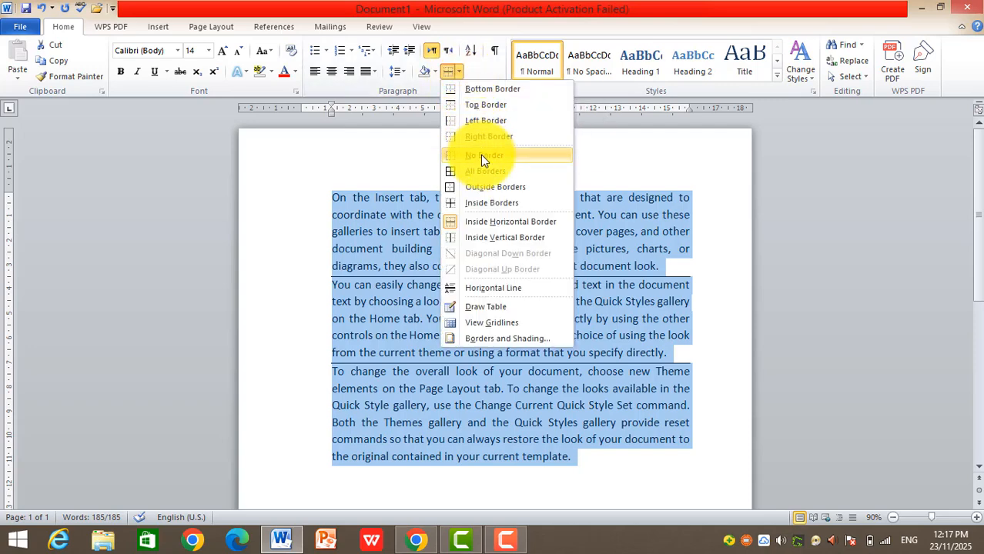
left_click(502, 240)
Step: Turn off the inside horizontal border between the sample paragraphs
left_click(460, 74)
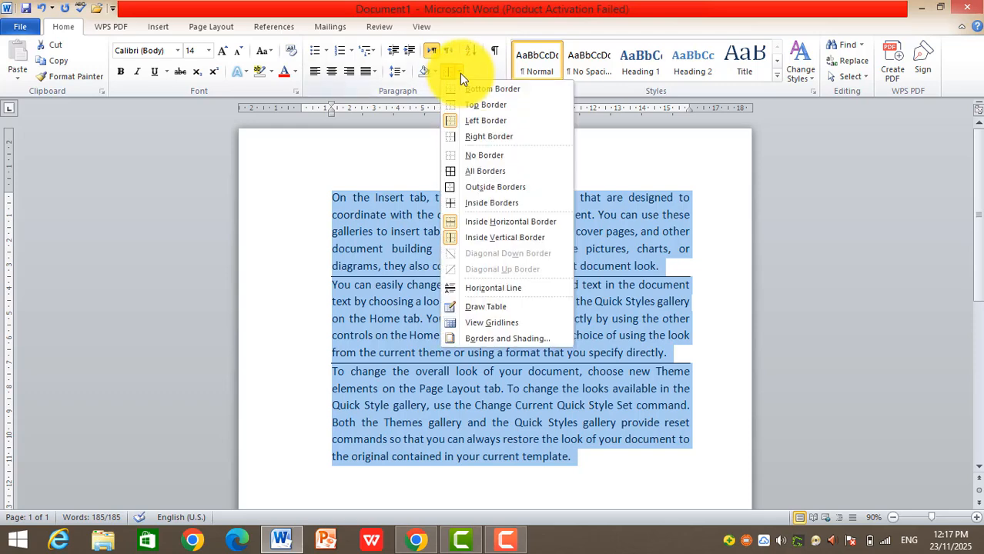
left_click(489, 222)
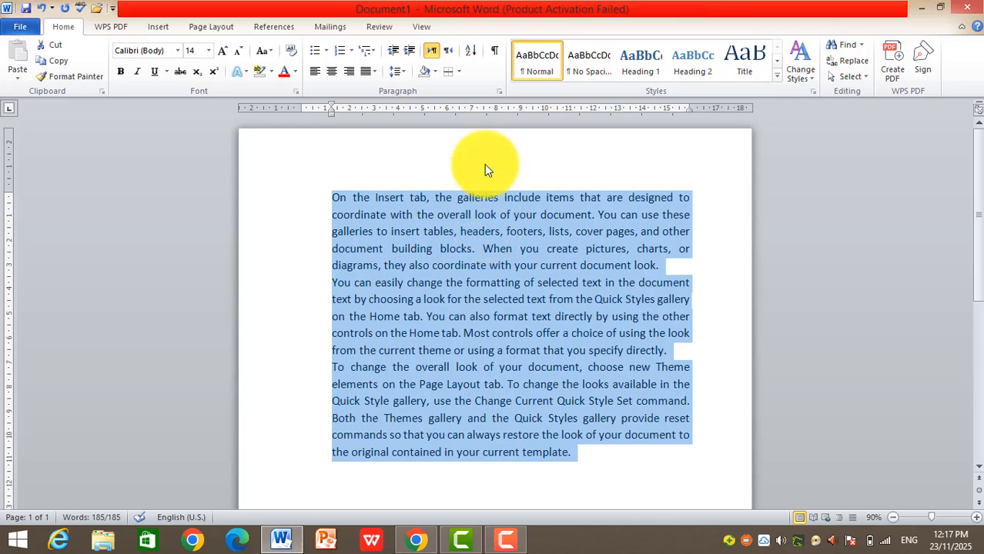
Step: Insert a horizontal line over the selected sample text and undo the insertion
left_click(458, 72)
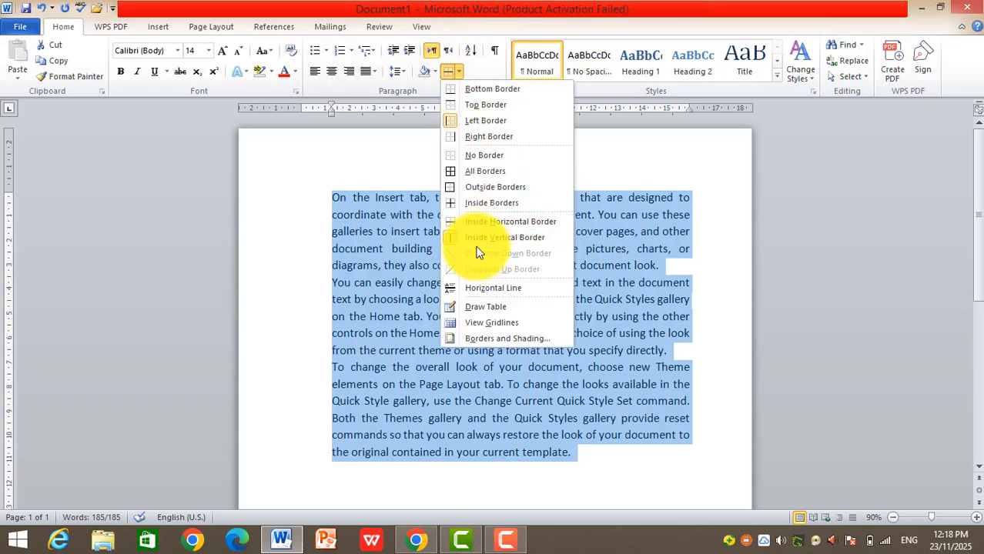
left_click(524, 294)
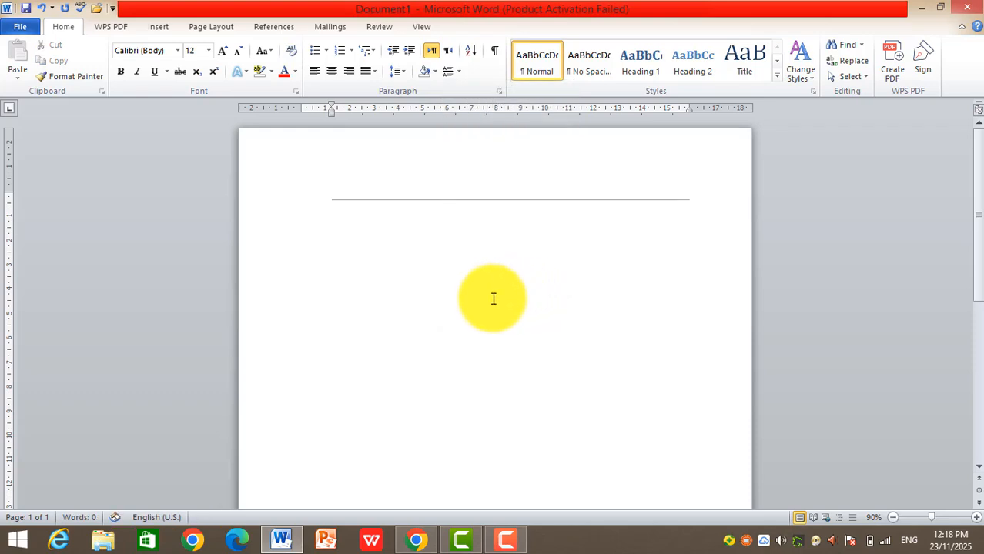
left_click(39, 8)
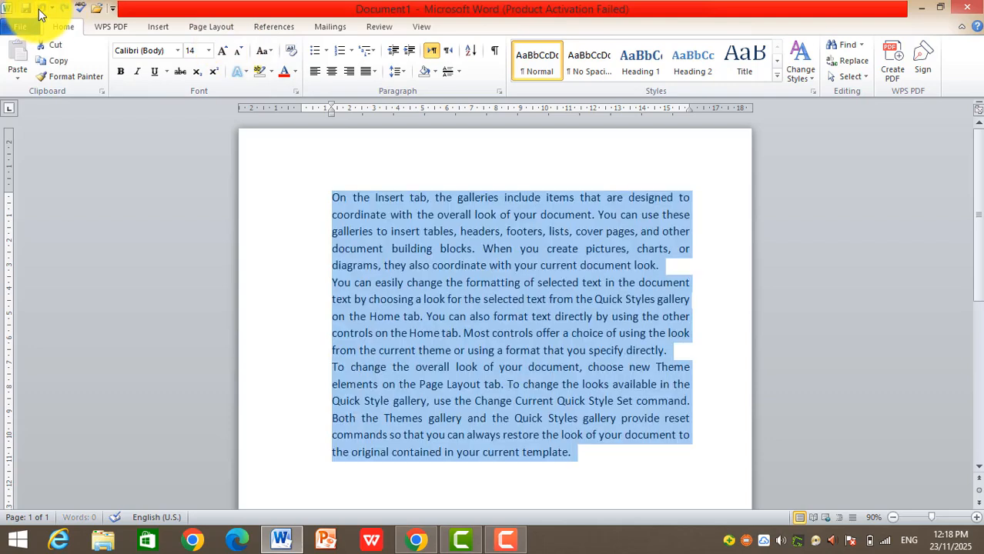
Step: Turn off the inside vertical border on the three sample paragraphs
left_click(459, 72)
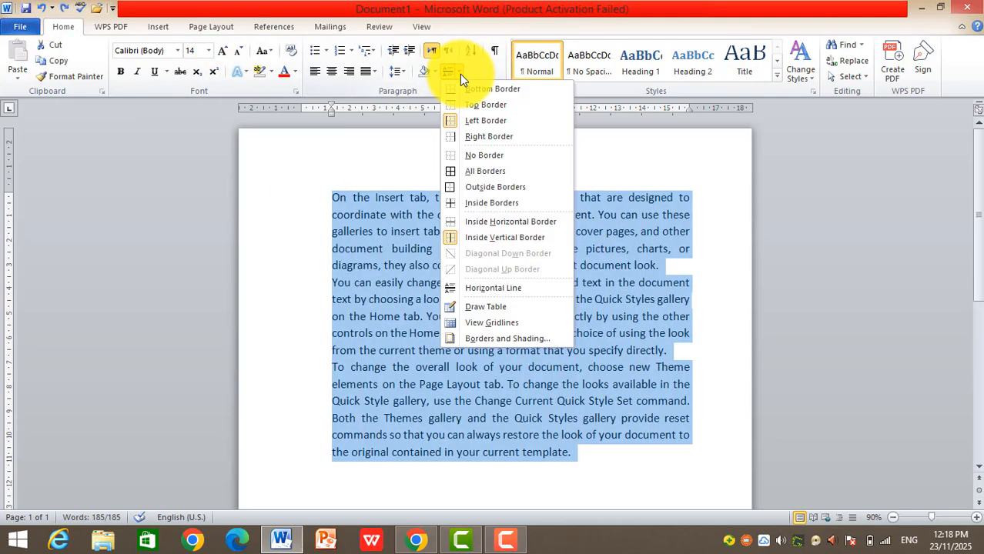
left_click(516, 237)
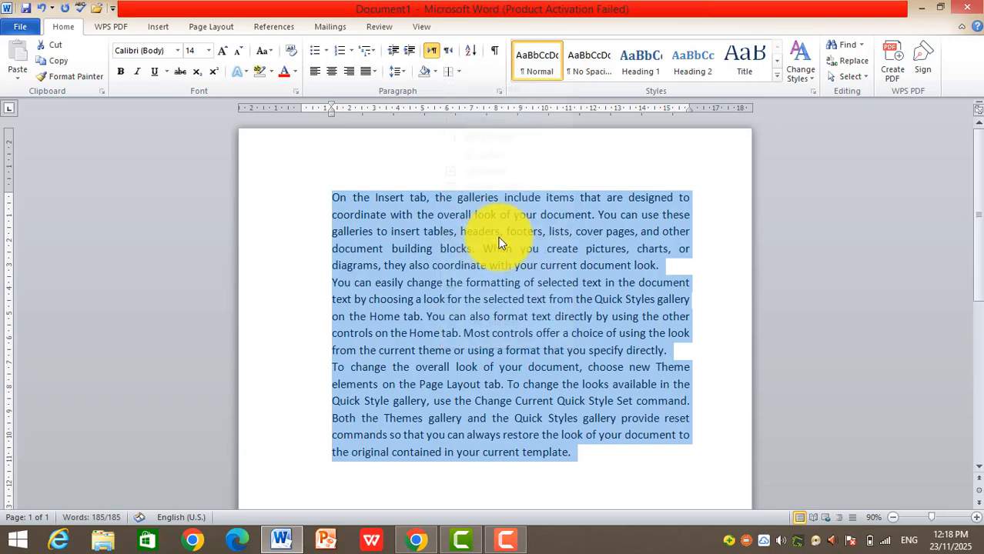
Step: Draw a table outline about 13 cm wide and 3 cm tall below the sample paragraphs with Draw Table
left_click(457, 71)
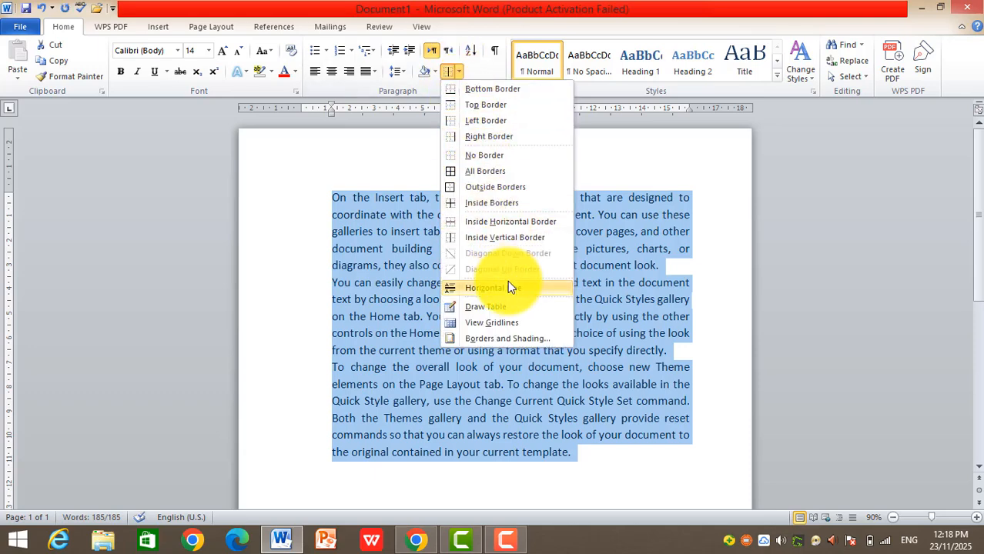
left_click(586, 462)
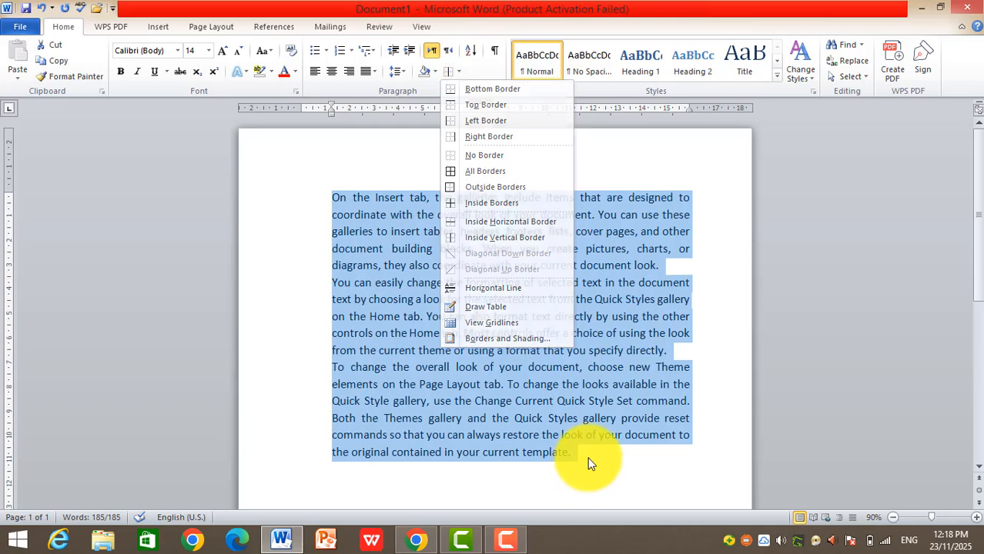
left_click(585, 456)
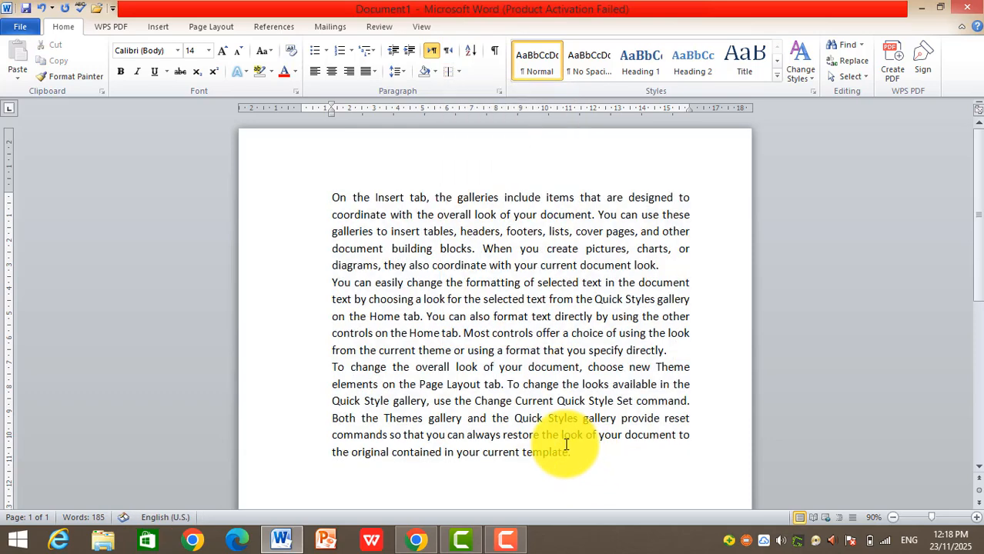
scroll(565, 445, "down", 1)
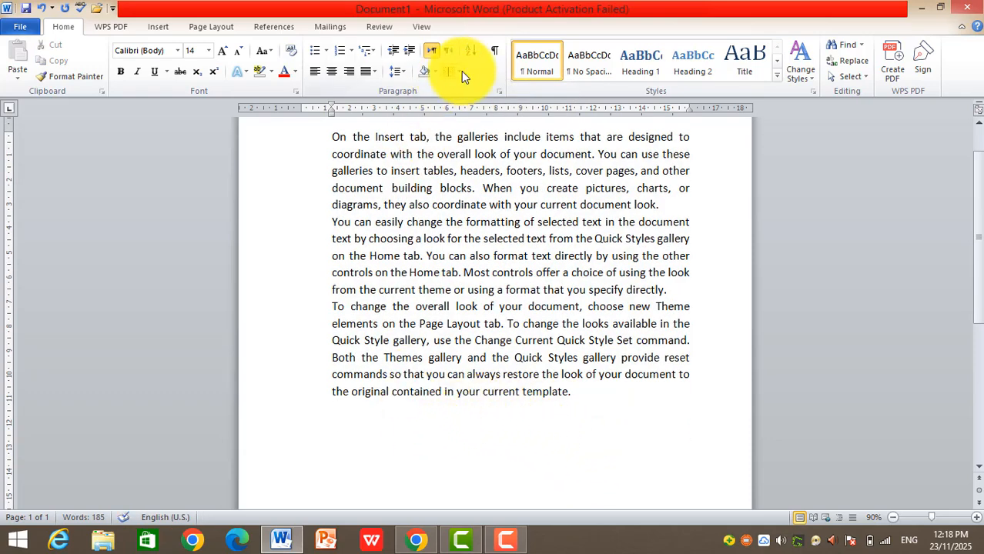
left_click(458, 74)
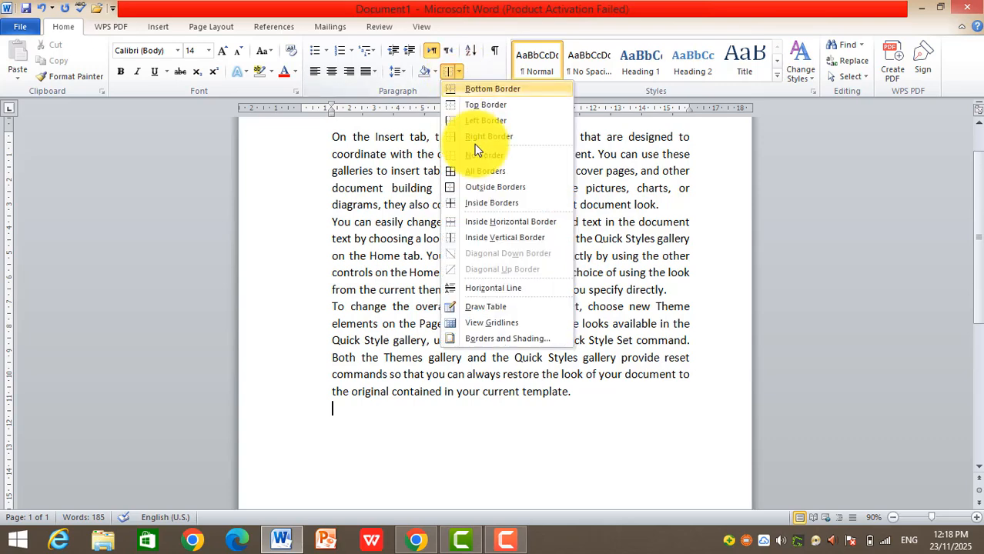
left_click(495, 308)
mouse_move(344, 409)
left_mouse_down()
mouse_move(616, 445)
mouse_move(661, 477)
left_mouse_up()
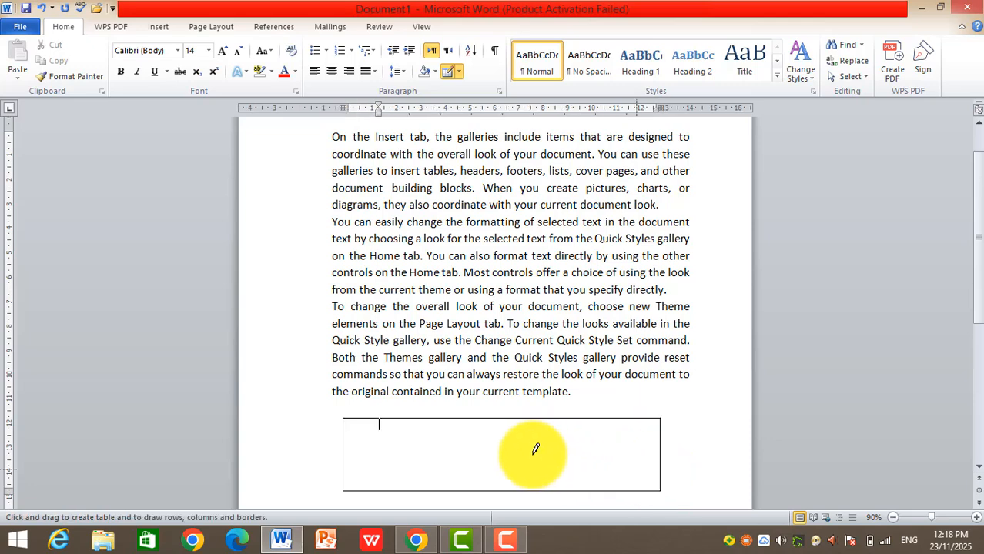
Step: Divide the drawn table into two columns and two rows with one vertical and one horizontal line
left_click_drag(502, 420, 500, 531)
scroll(388, 445, "down", 1)
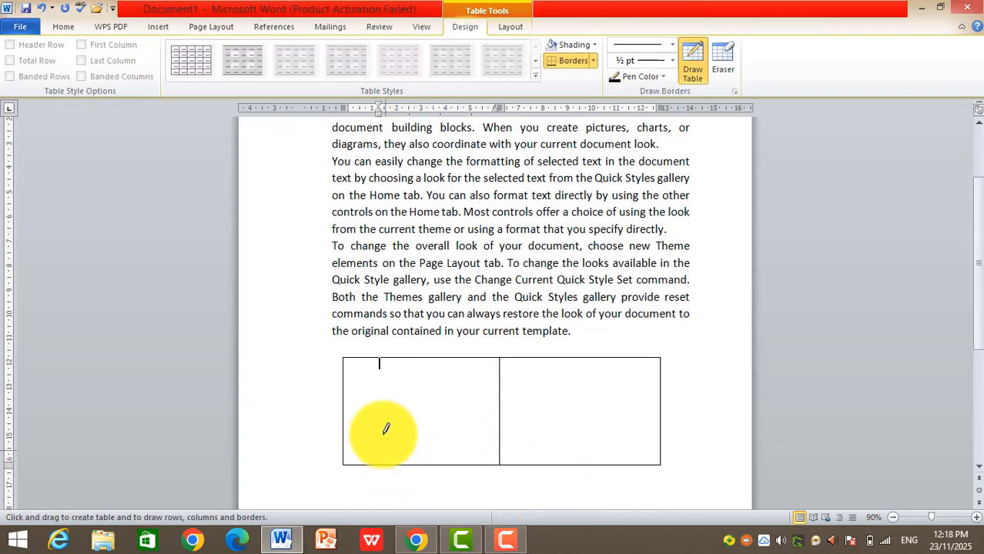
left_click_drag(348, 403, 587, 391)
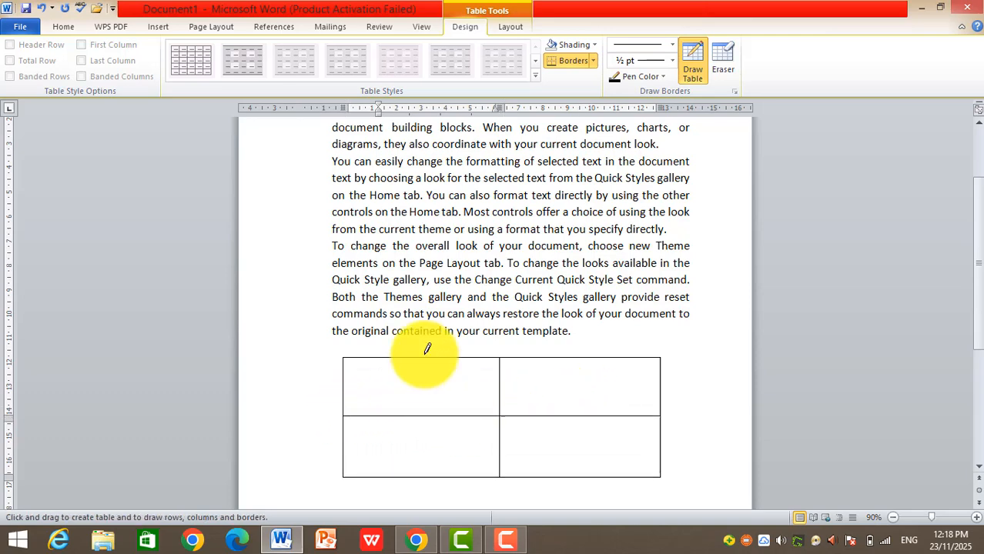
Step: Undo the drawn table with its dividing lines and turn off Draw Table mode
left_click(467, 28)
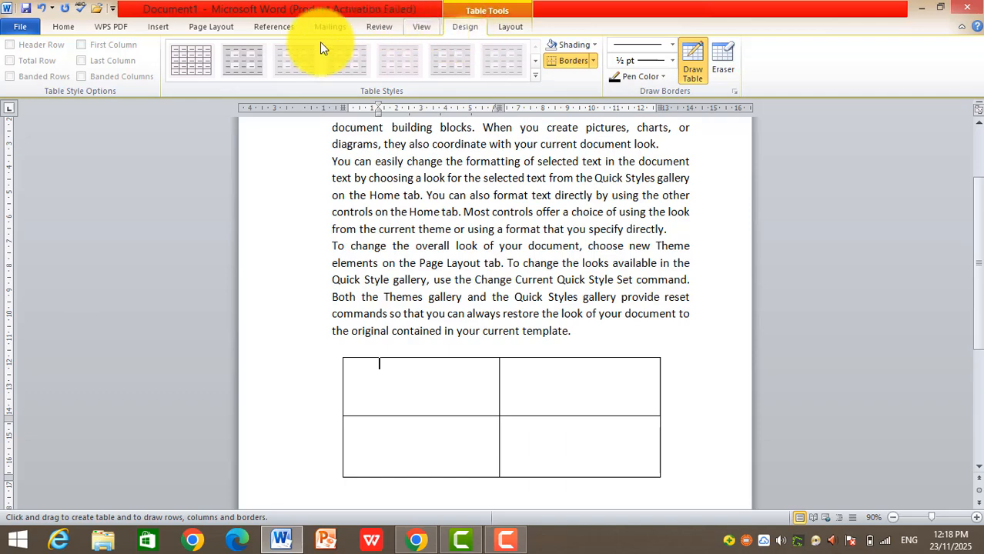
left_click(62, 26)
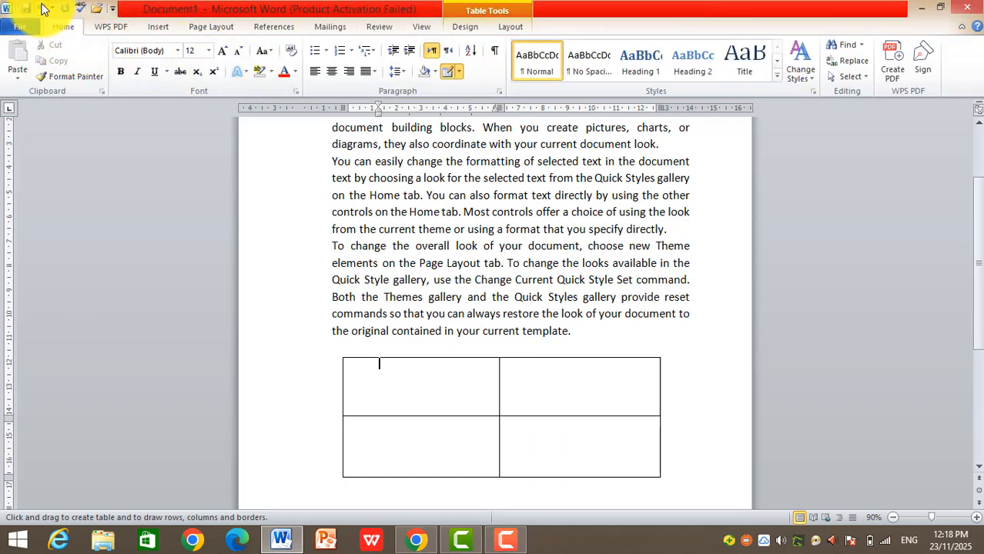
left_click(42, 8)
left_click(42, 9)
left_click(41, 9)
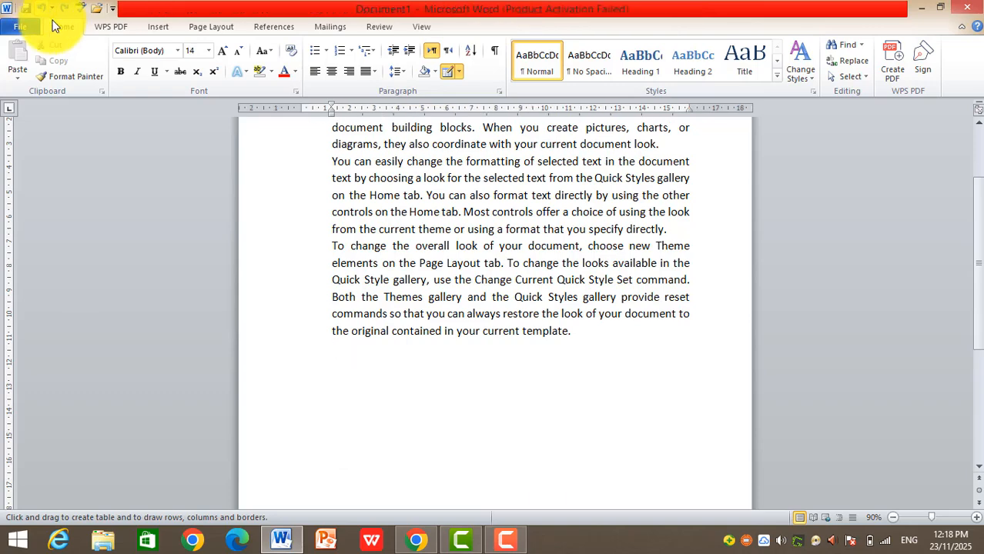
scroll(572, 235, "up", 1)
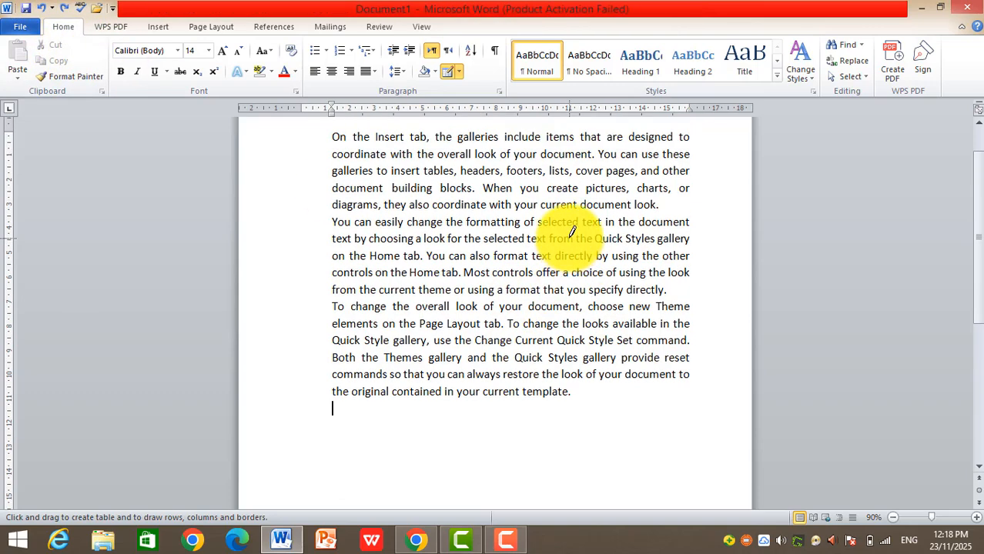
scroll(572, 231, "up", 1)
left_click(459, 71)
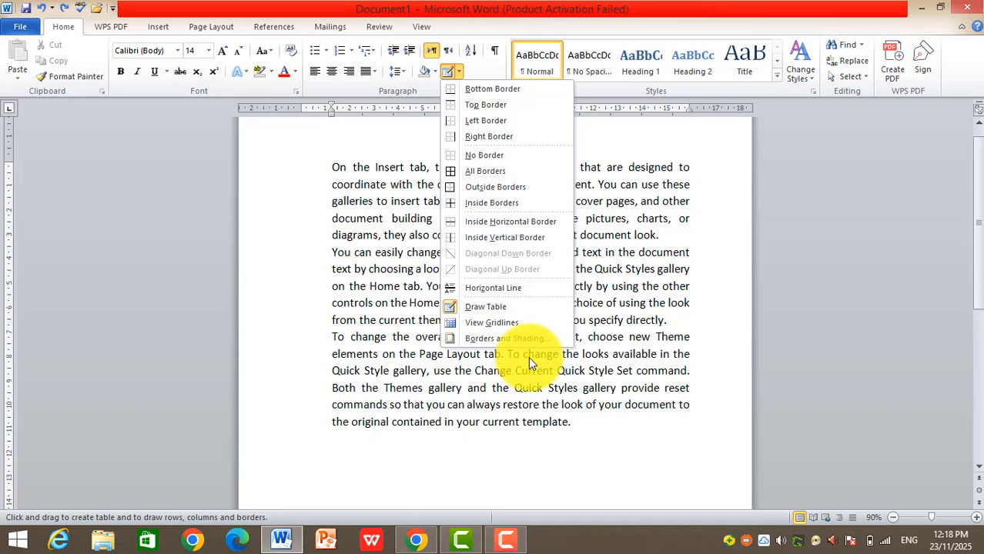
left_click(514, 310)
Step: Apply a Box border with a 3 pt thick-and-thin line to the empty paragraph below the text and undo it
left_click(459, 71)
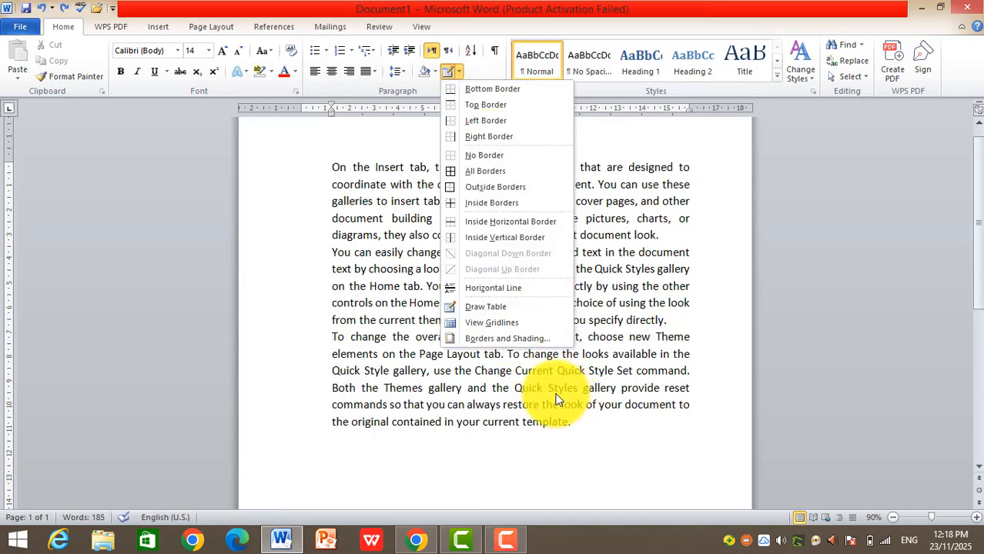
left_click(518, 339)
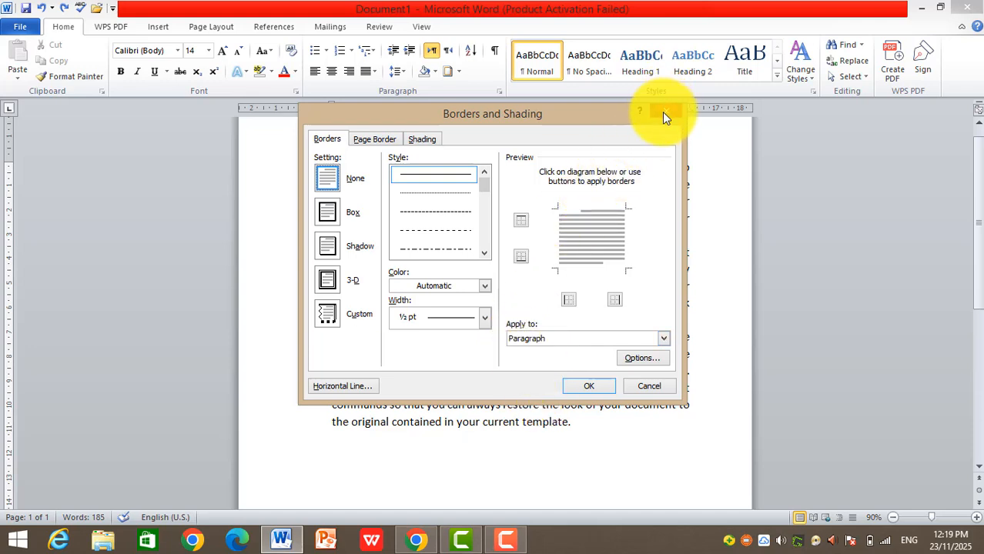
left_click(334, 211)
scroll(441, 246, "down", 5)
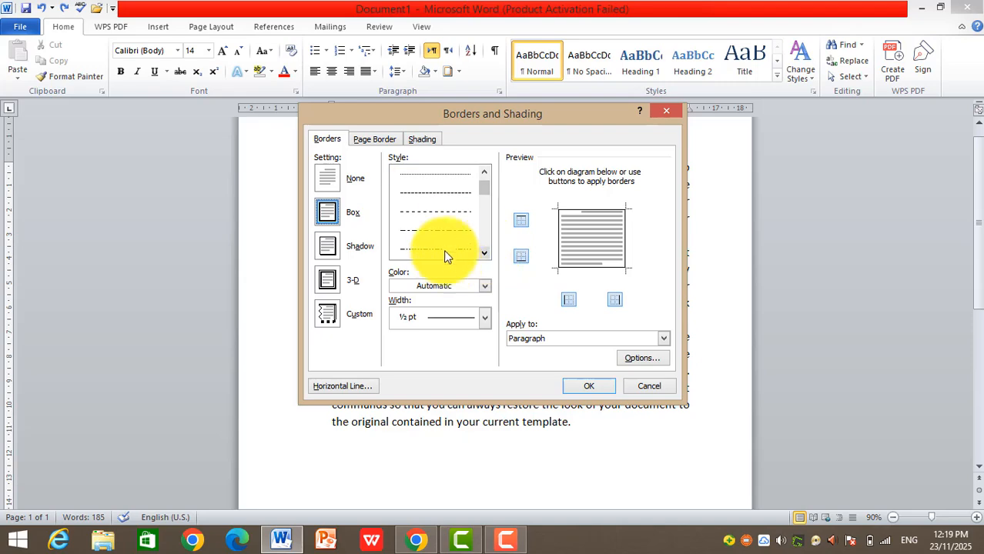
left_click(435, 210)
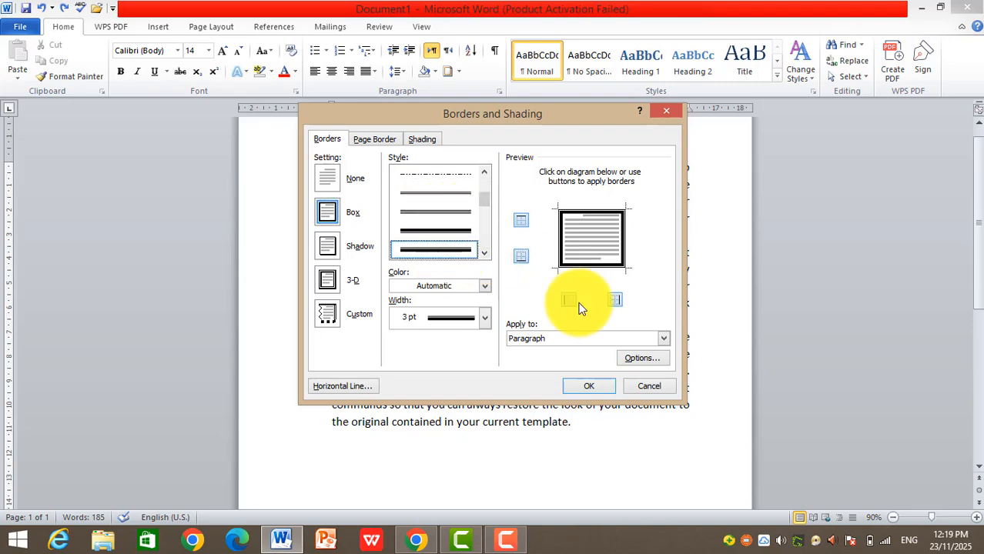
left_click(591, 385)
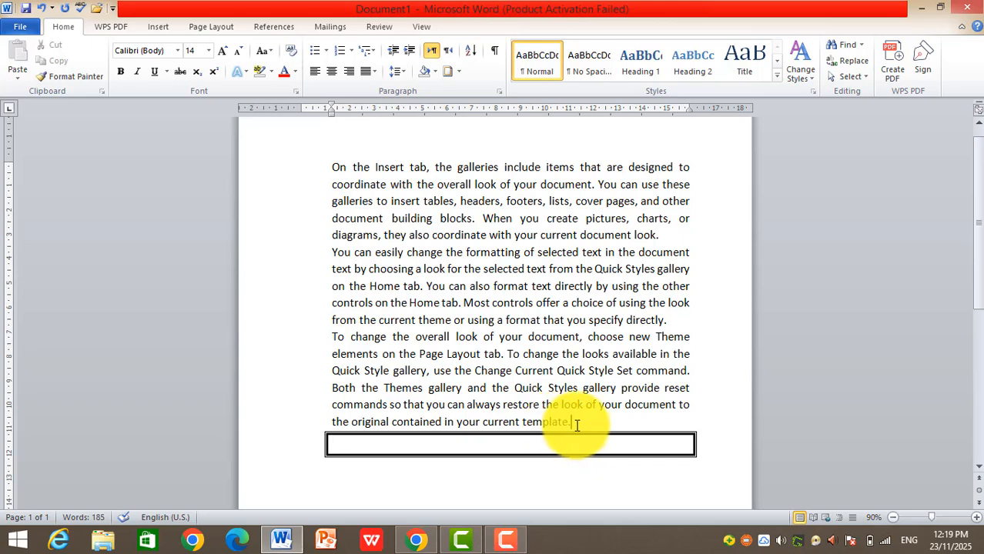
left_click_drag(577, 425, 335, 151)
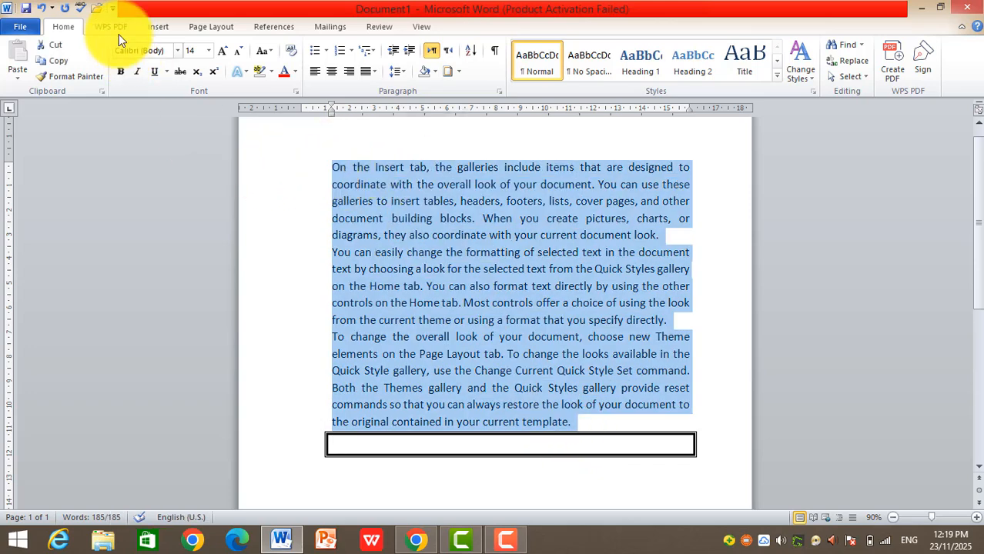
left_click(40, 7)
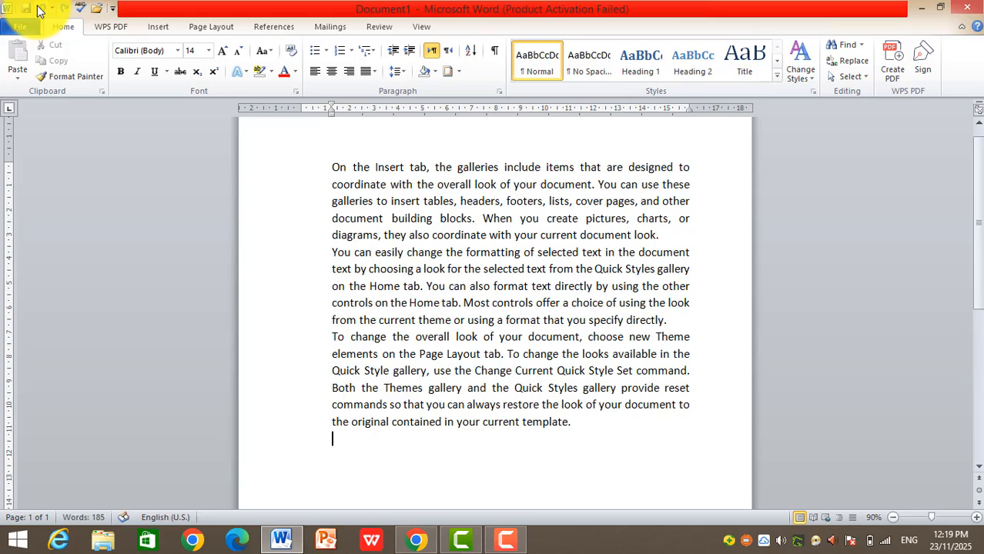
Step: Select the three sample paragraphs and choose a thick-and-thin line style for their box border in Borders and Shading
left_click_drag(576, 422, 324, 161)
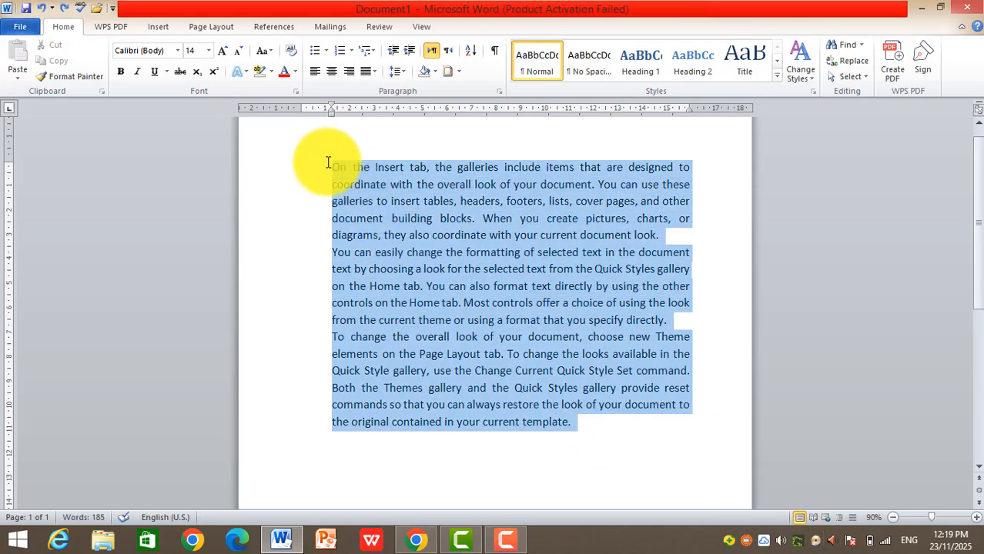
left_click(458, 71)
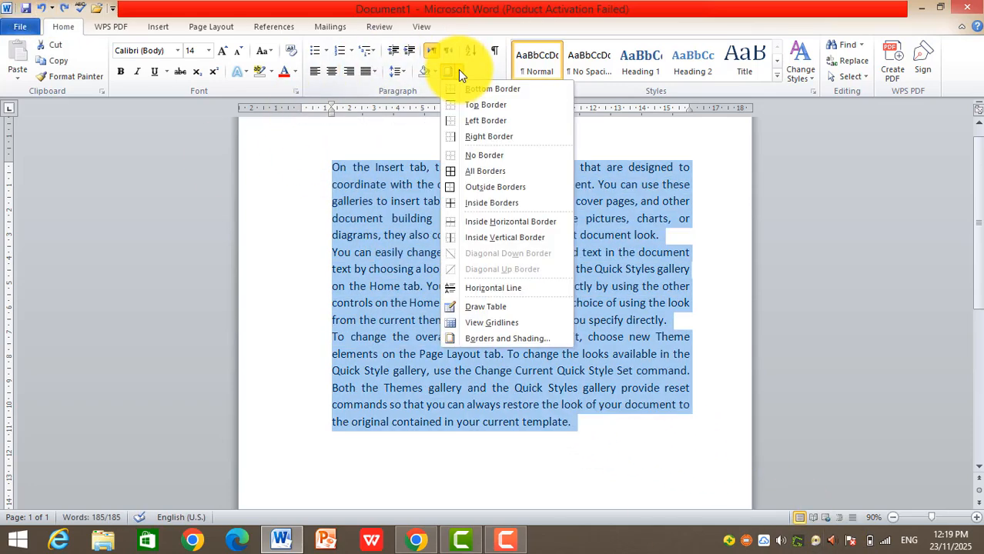
left_click(483, 340)
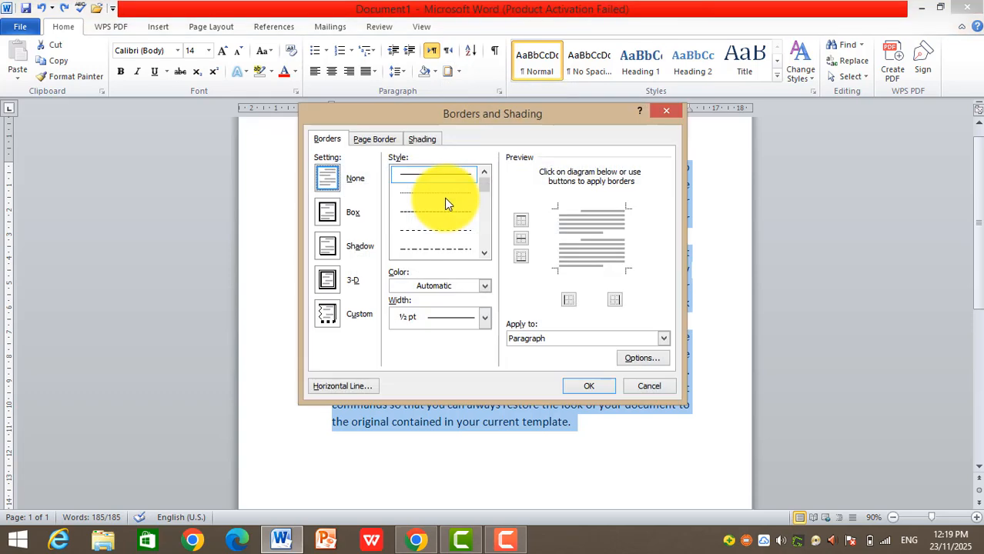
left_click(485, 252)
left_click(485, 252)
left_click(485, 252)
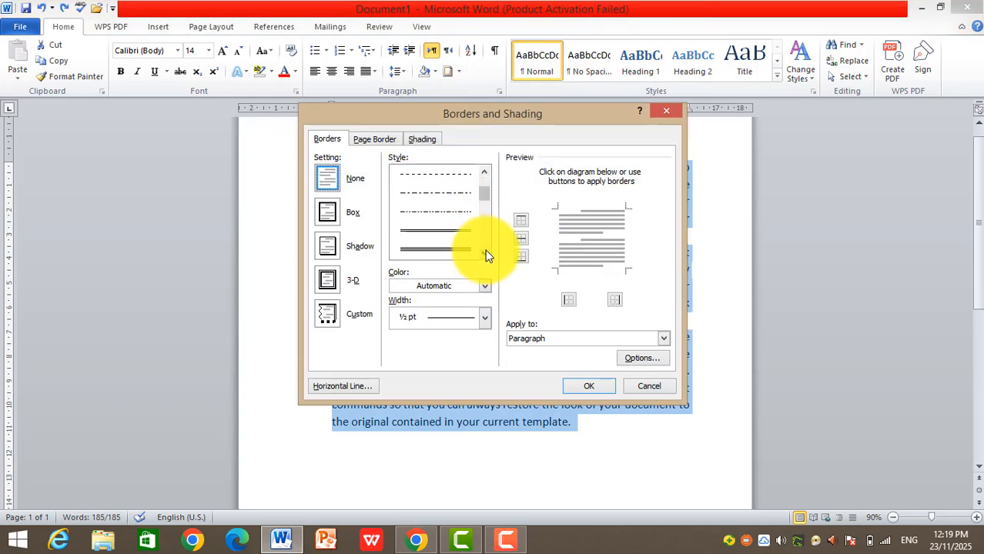
left_click(485, 252)
left_click(483, 252)
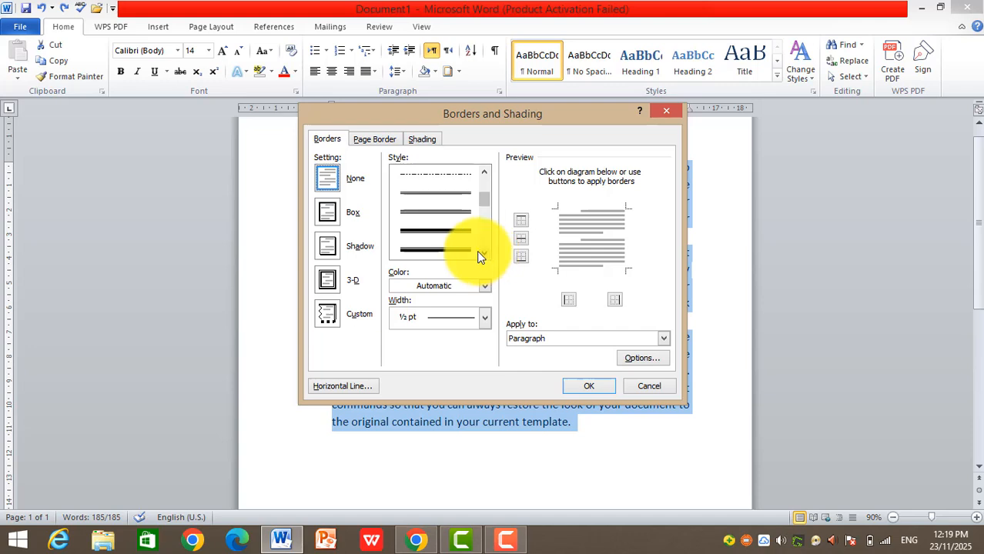
left_click(432, 231)
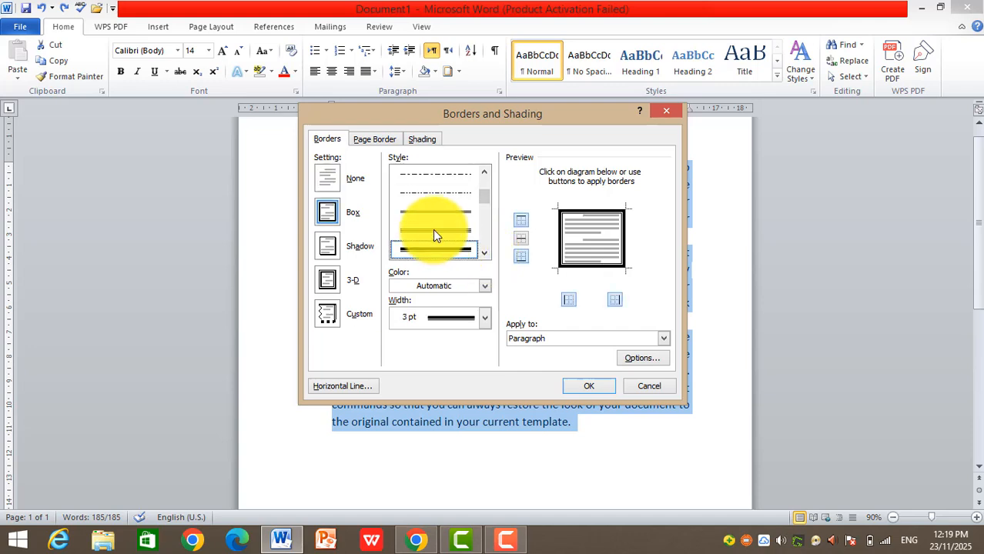
Step: Set the border color to yellow and its width to 4½ pt, and apply it to the selected paragraphs
left_click(484, 286)
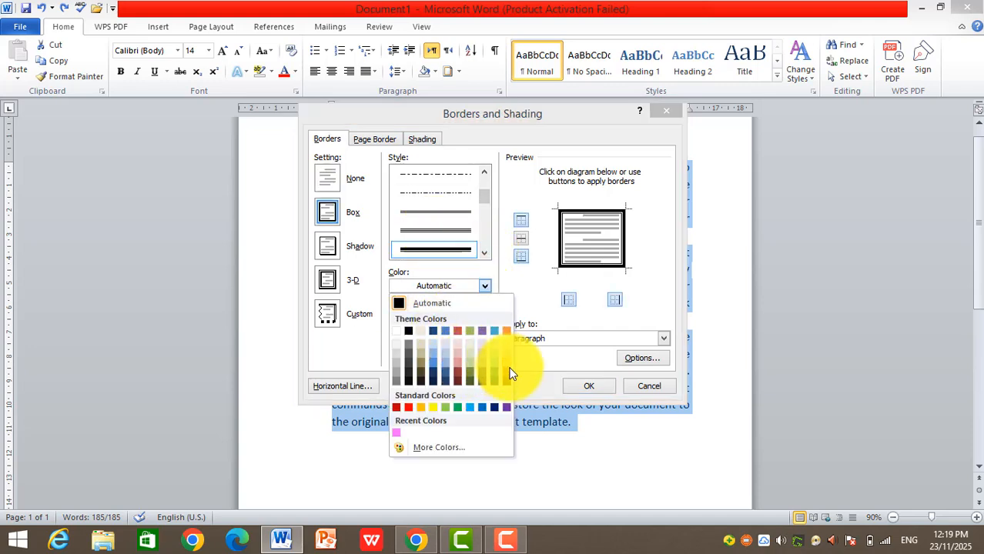
left_click(432, 407)
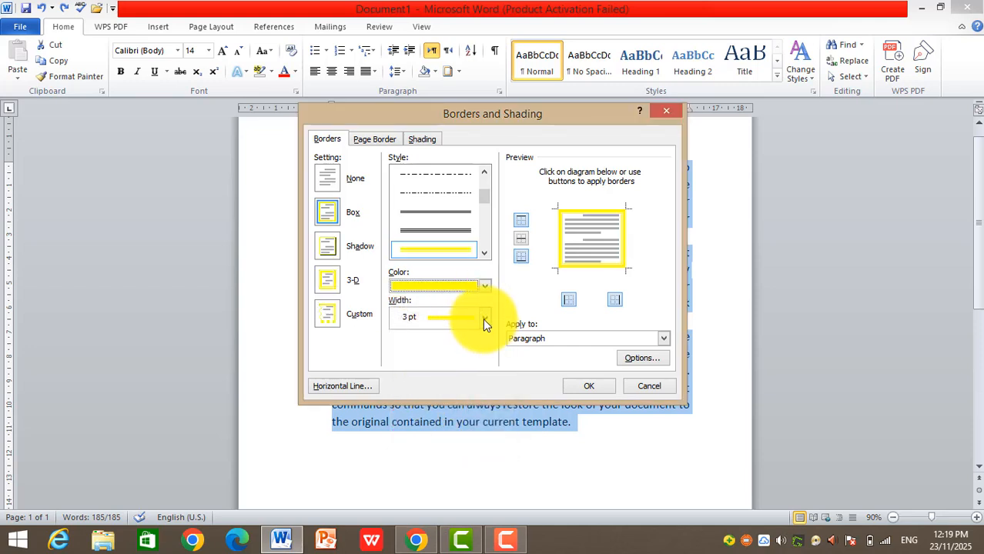
left_click(484, 318)
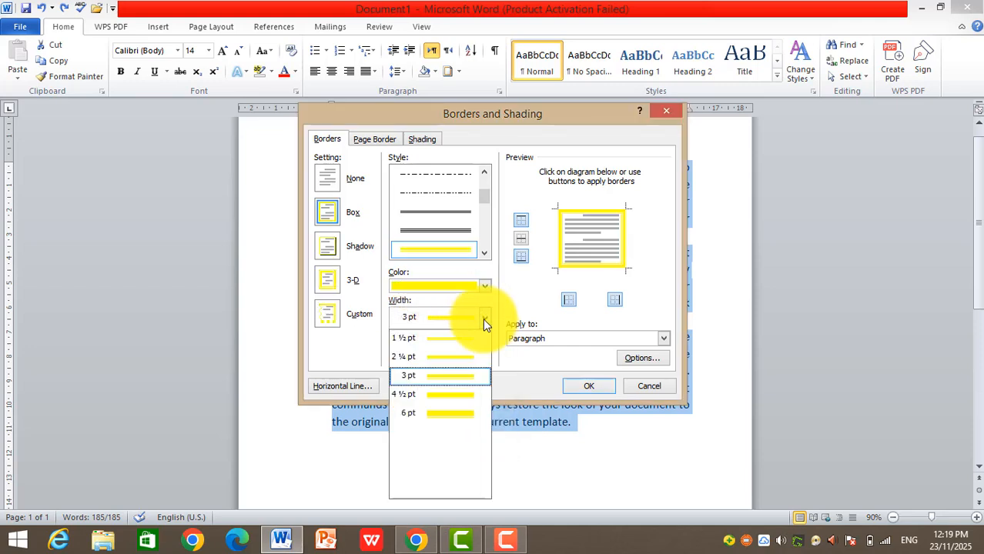
left_click(450, 393)
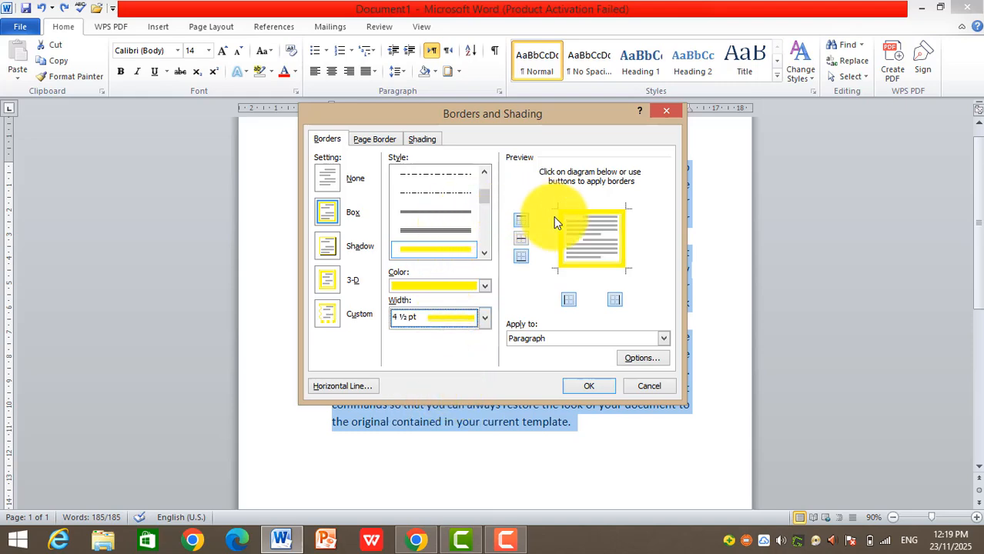
left_click(590, 391)
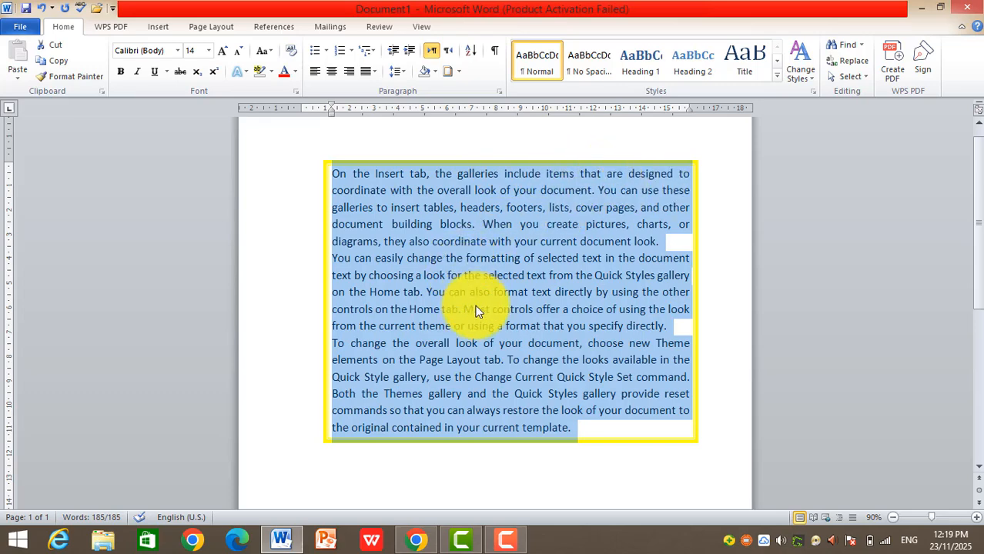
Step: Open the Page Border settings in Borders and Shading and show the available art borders
left_click(459, 72)
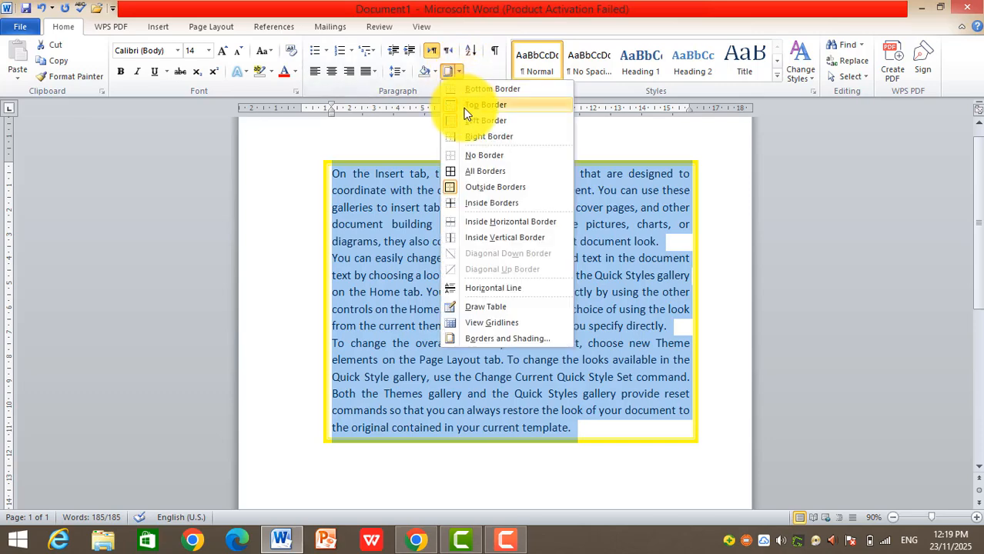
left_click(507, 339)
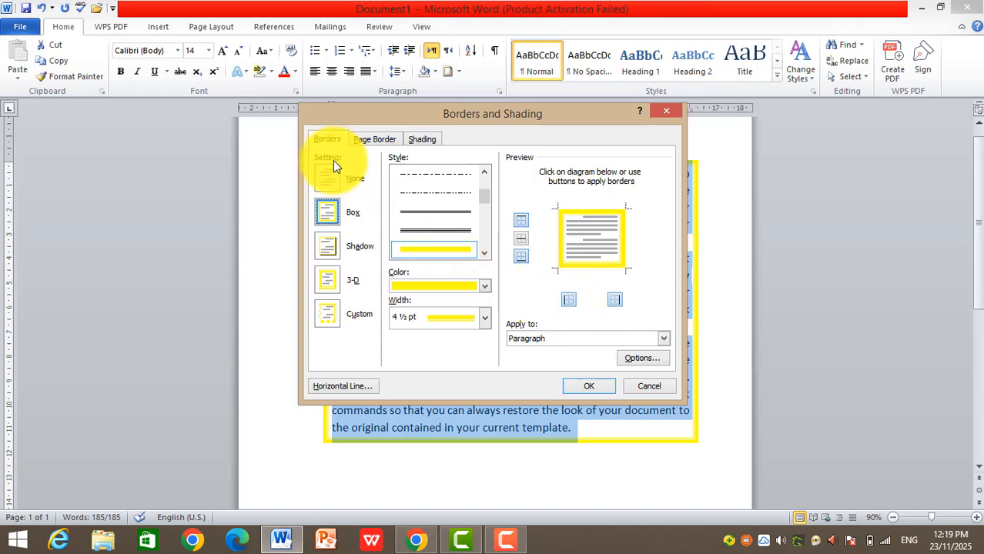
left_click(364, 139)
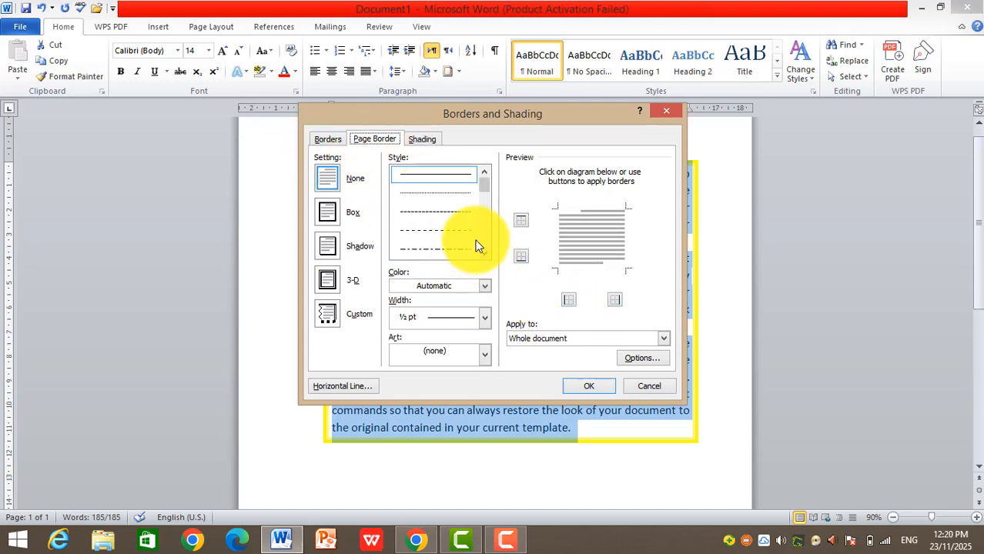
left_click(485, 358)
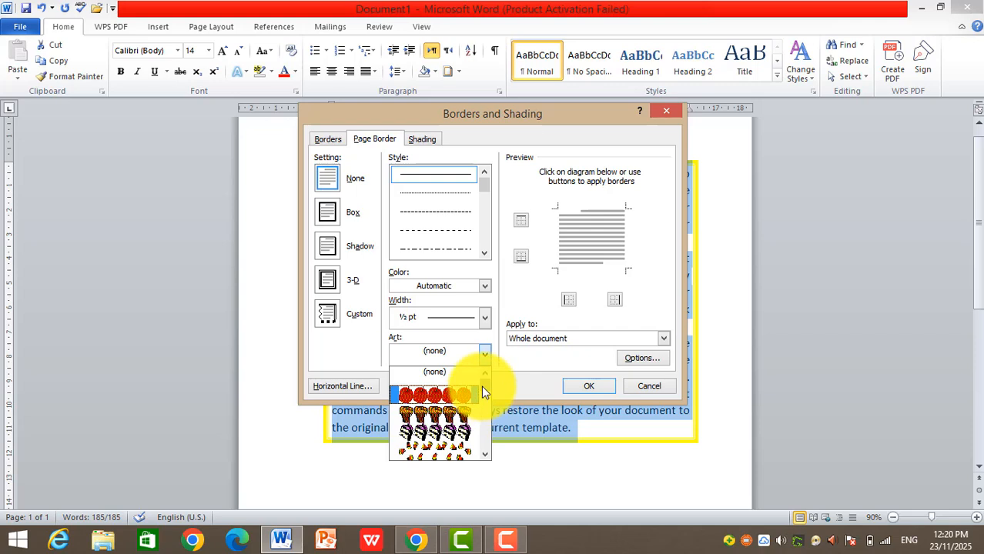